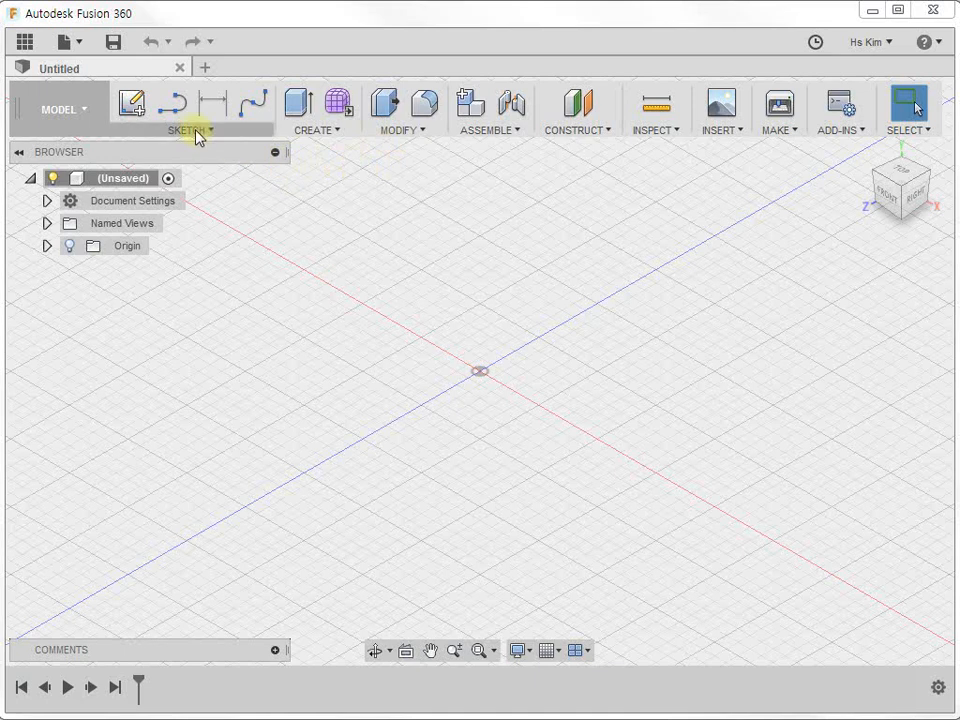
Step: Start a new sketch on the horizontal XZ origin plane
left_click(138, 108)
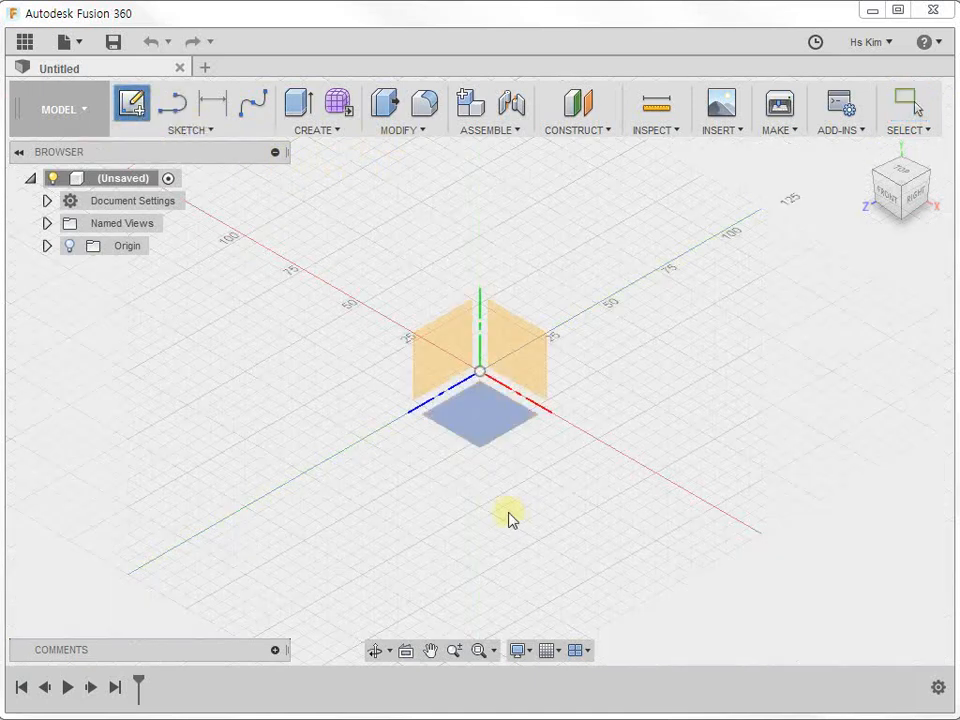
left_click(490, 432)
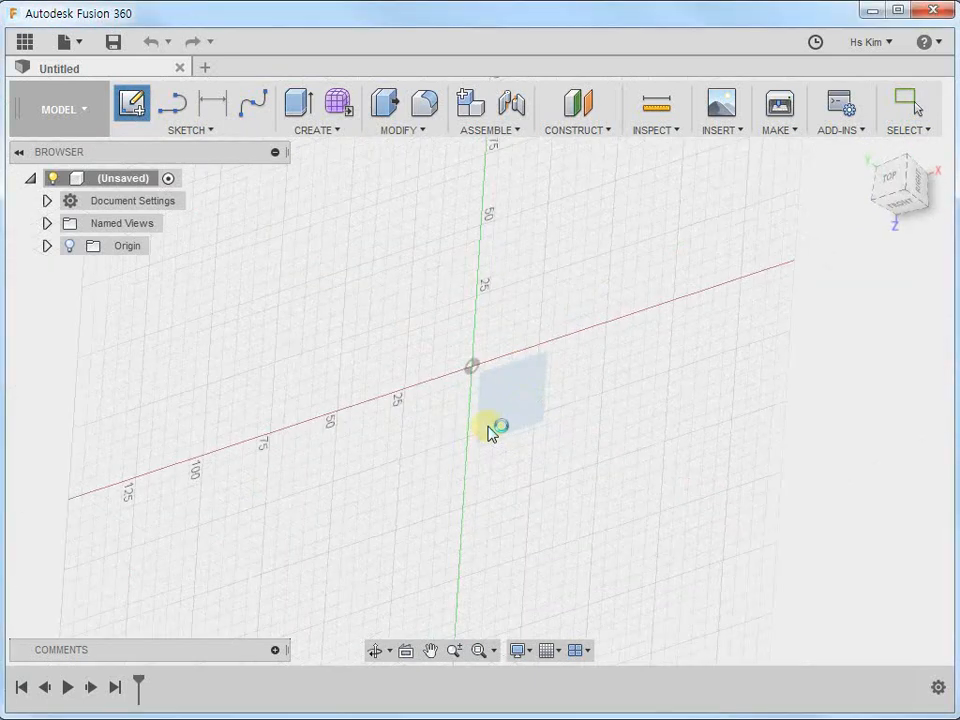
mouse_move(516, 343)
middle_mouse_down()
mouse_move(424, 433)
mouse_move(396, 446)
middle_mouse_up()
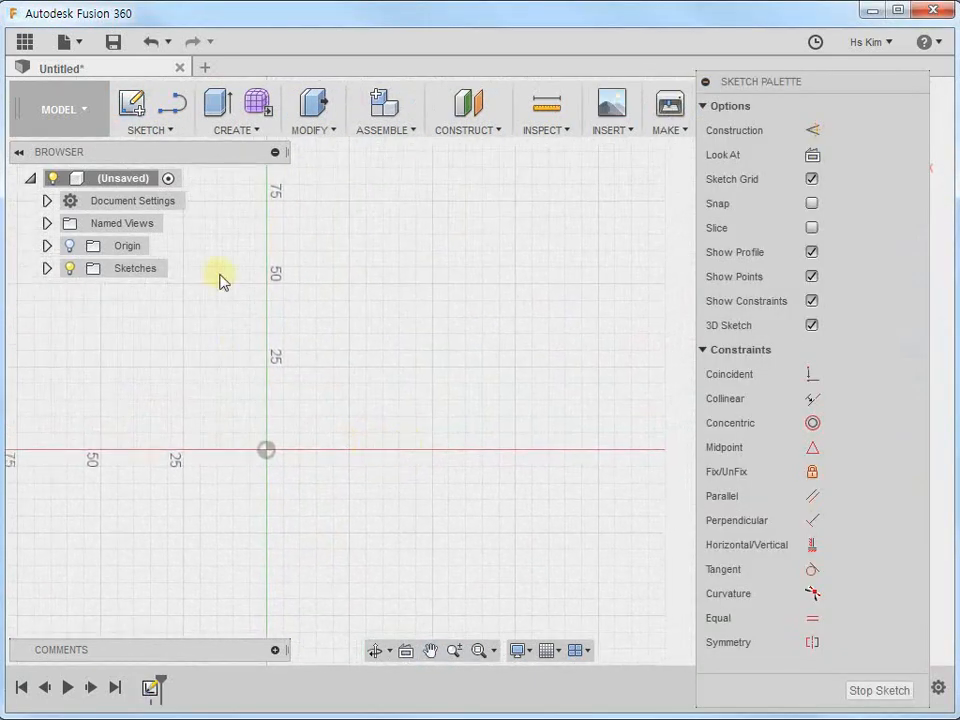
Step: Sketch a 2-point rectangle about 67 mm wide and 33 mm high, with its lower-left corner on the origin
left_click(140, 132)
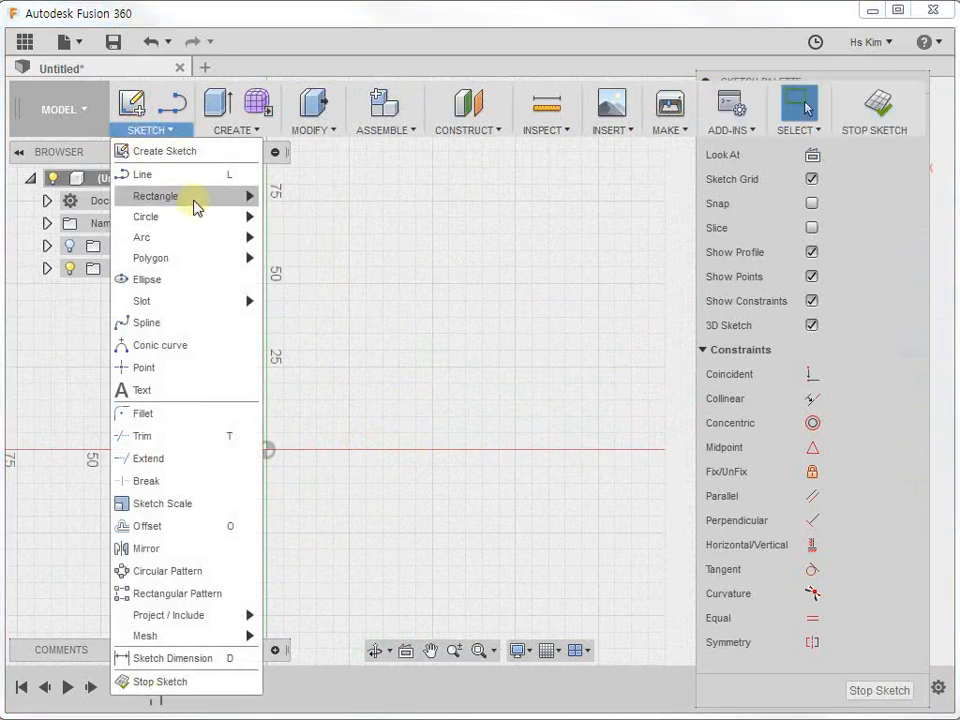
mouse_move(196, 207)
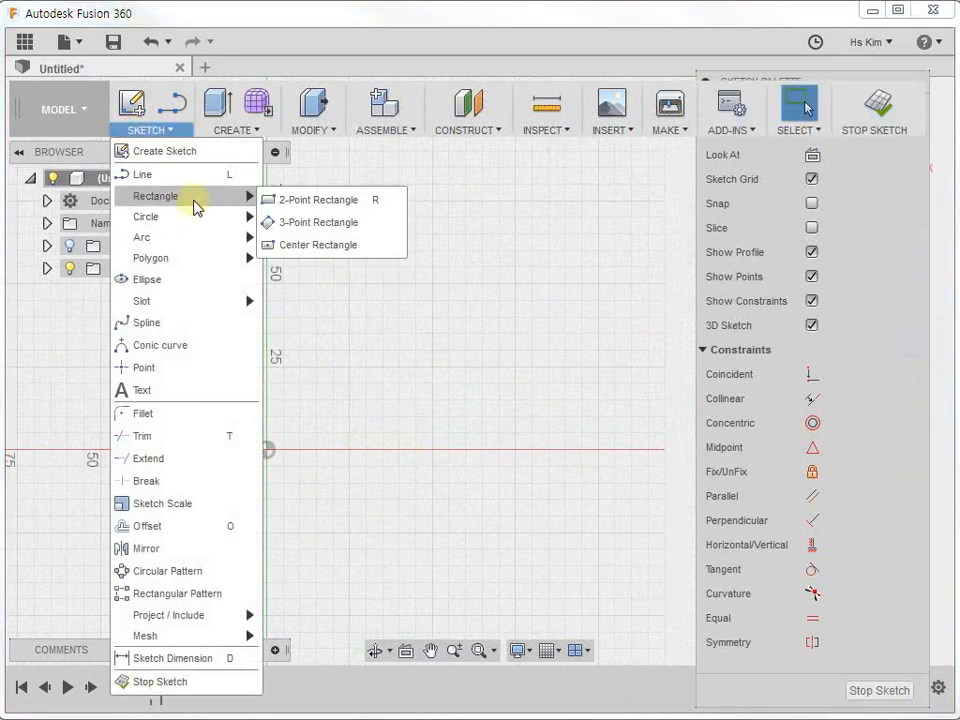
left_click(316, 200)
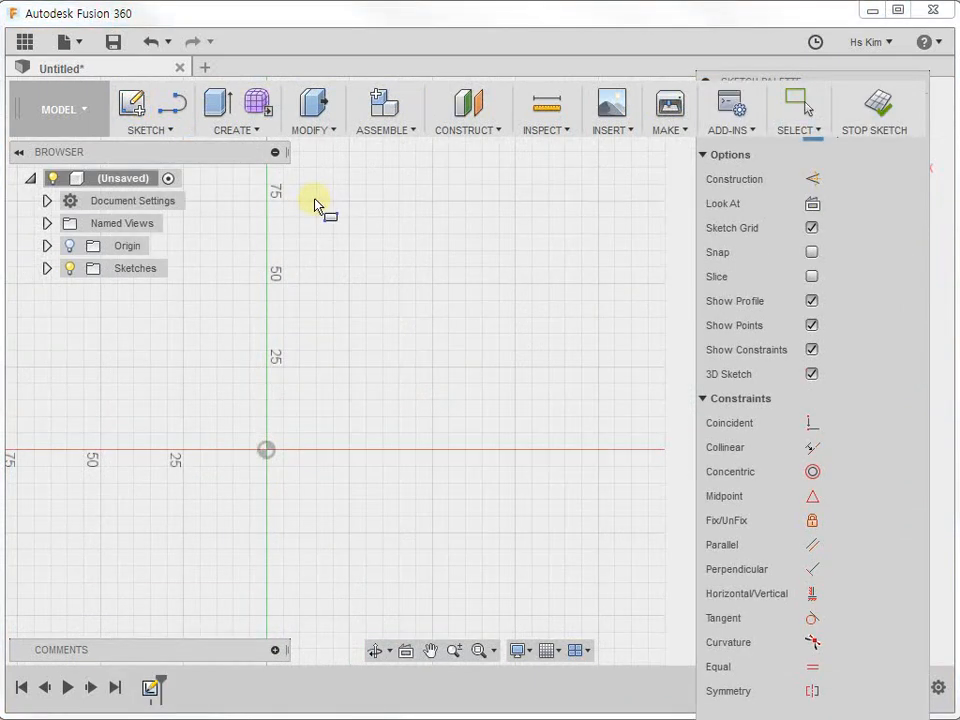
left_click(266, 451)
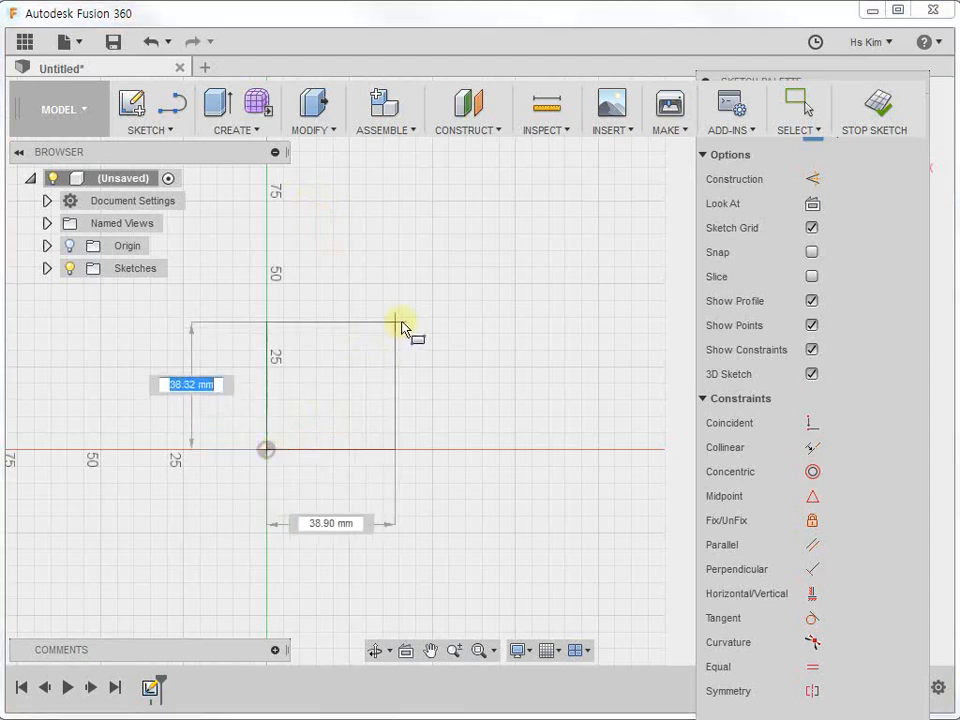
left_click(491, 342)
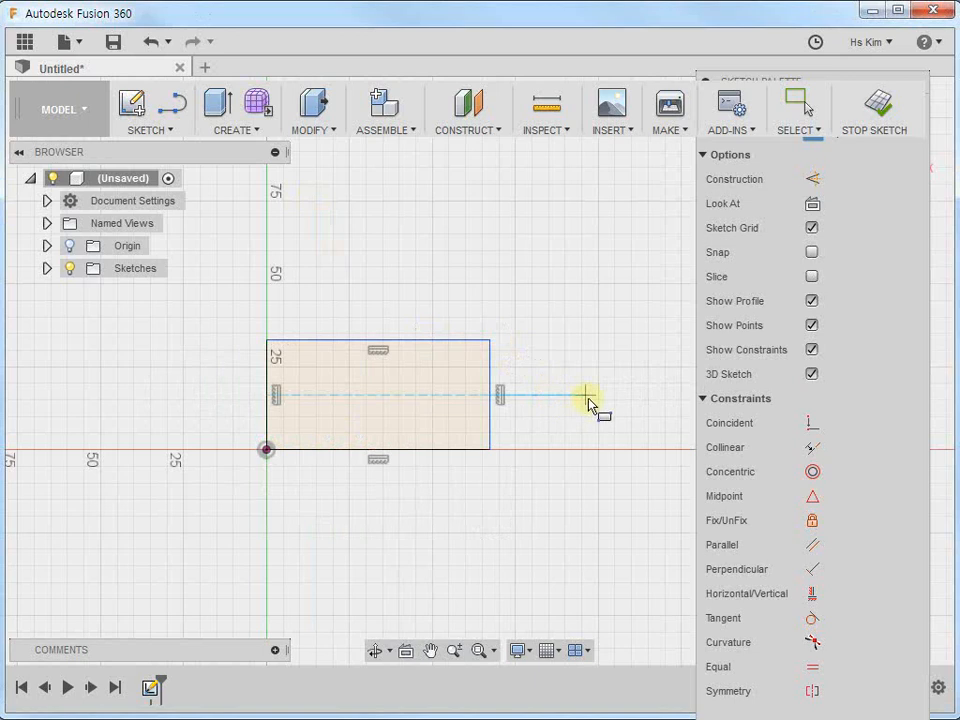
Step: Dimension the rectangle's left edge to 15 mm and its bottom edge to 30 mm
left_click(150, 130)
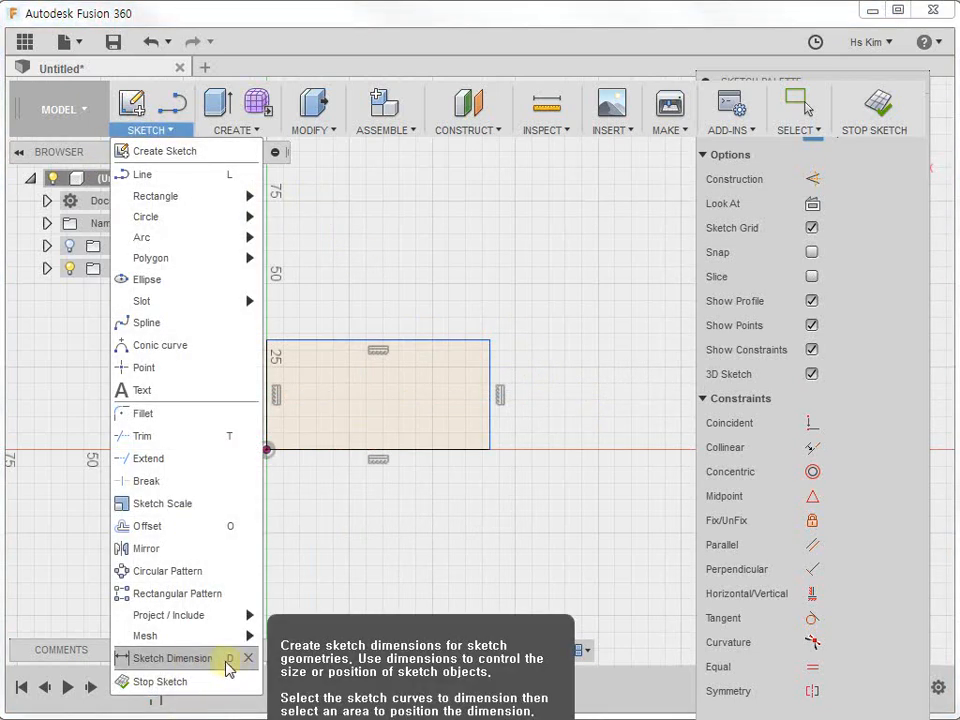
left_click(189, 660)
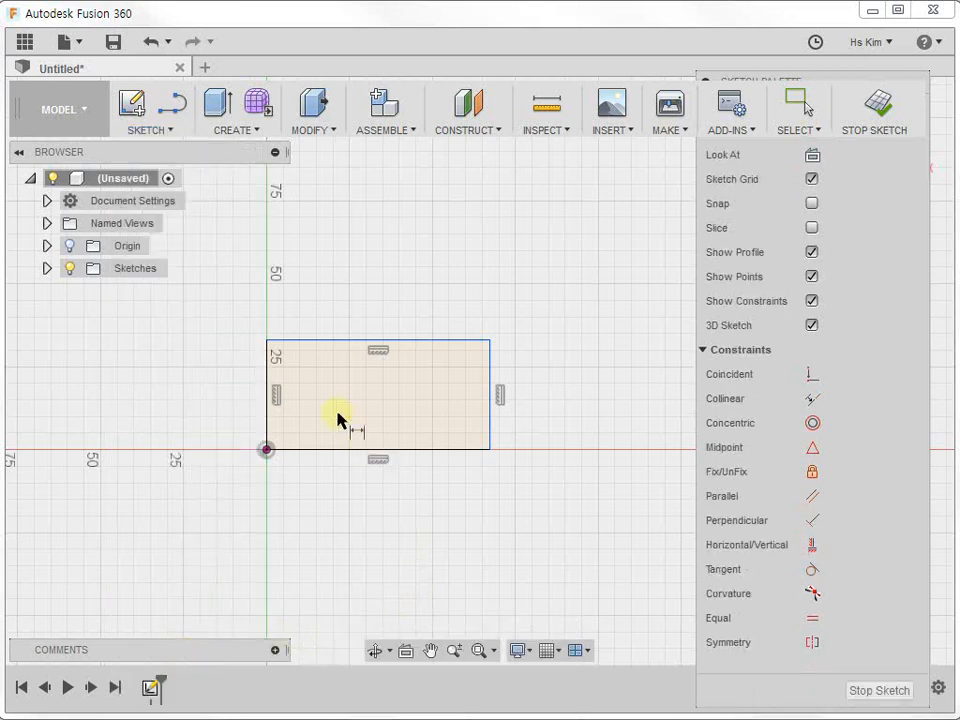
left_click(267, 393)
left_click(210, 382)
type("1")
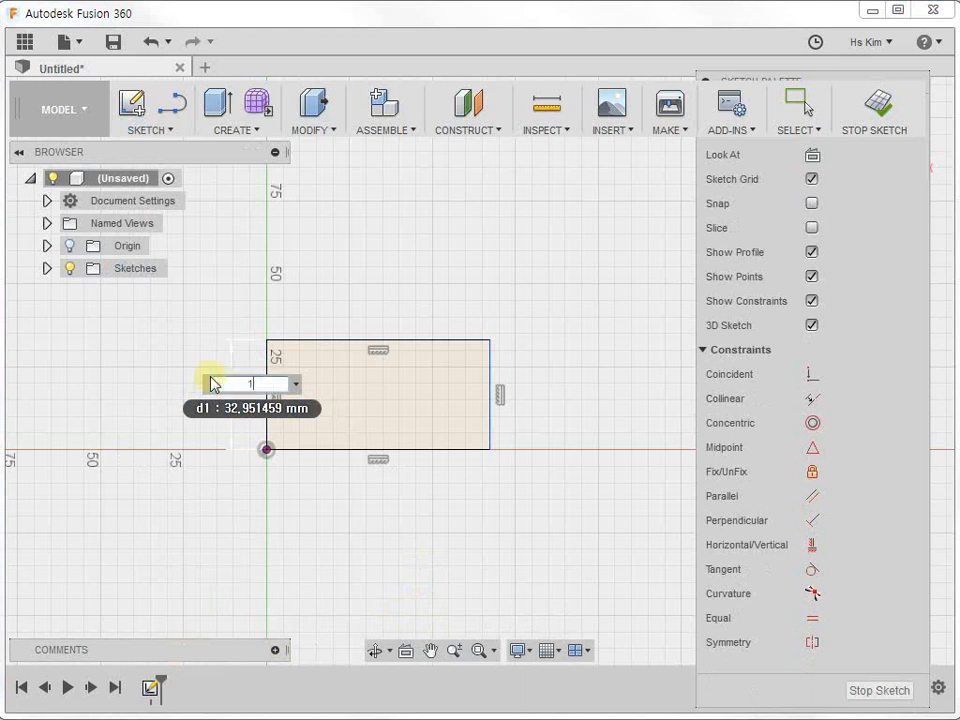
type("5")
key("Return")
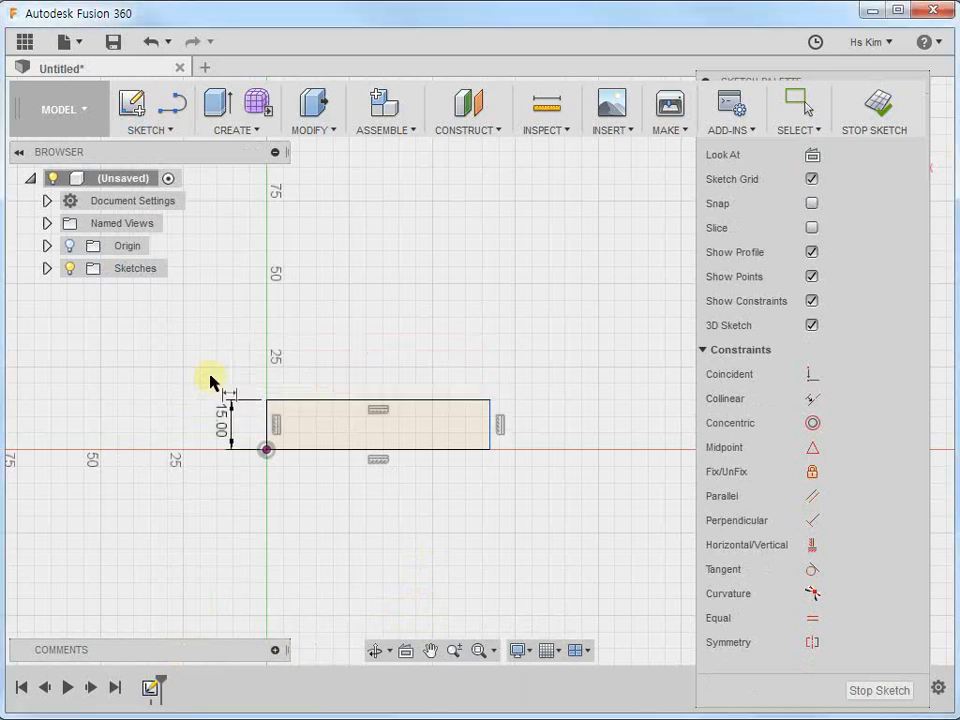
left_click(350, 452)
left_click(352, 490)
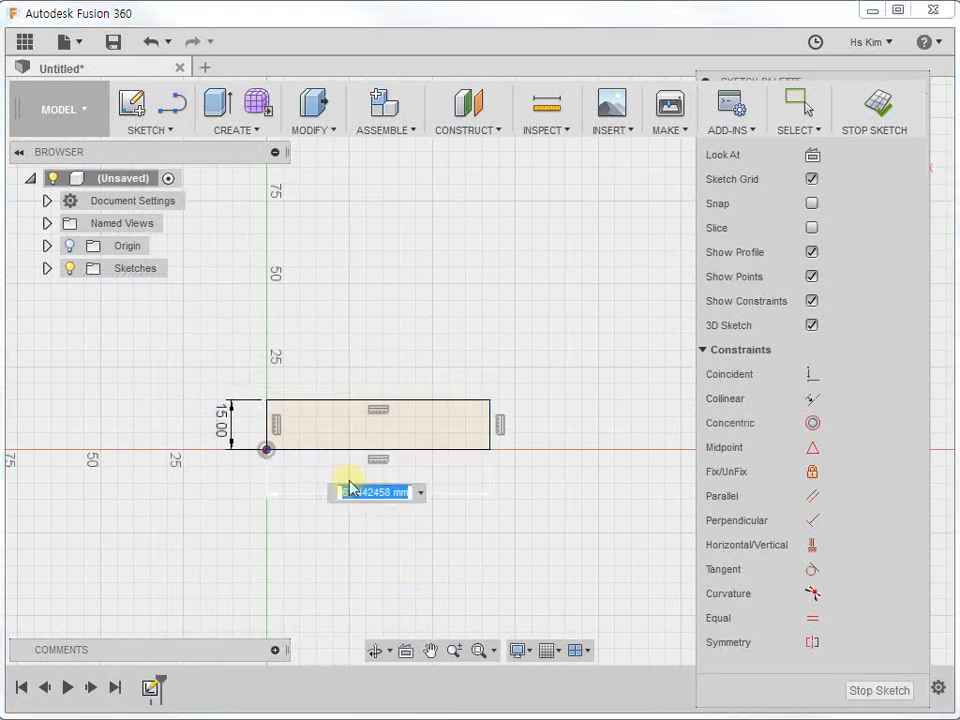
type("30")
key("Return")
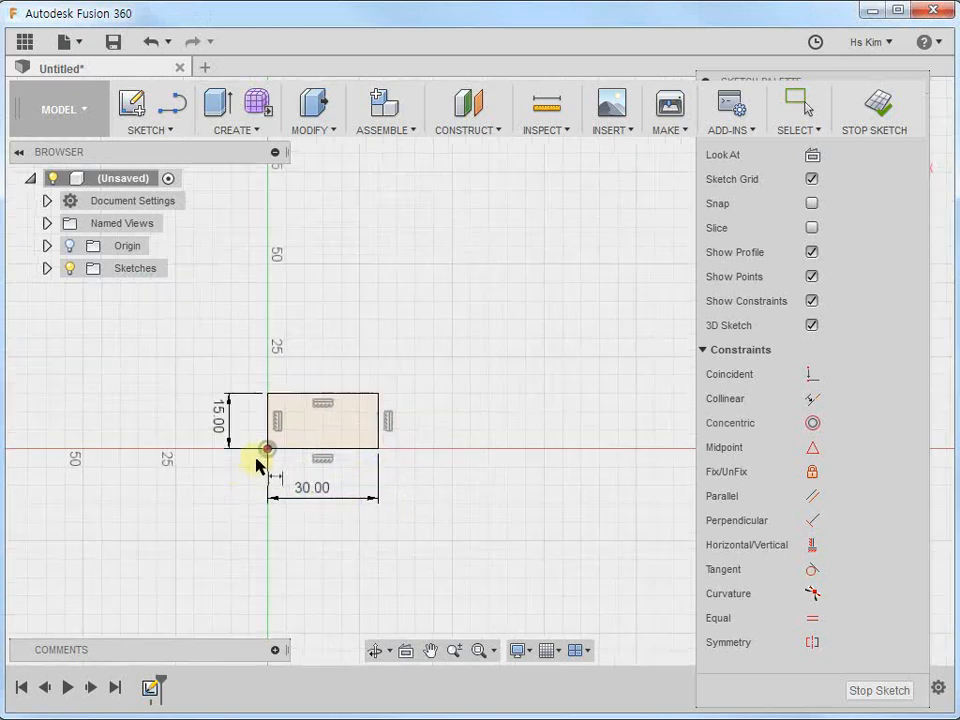
Step: Draw a center-diameter circle of 6 mm inside the rectangle near its lower-left corner
scroll(254, 460, "up", 4)
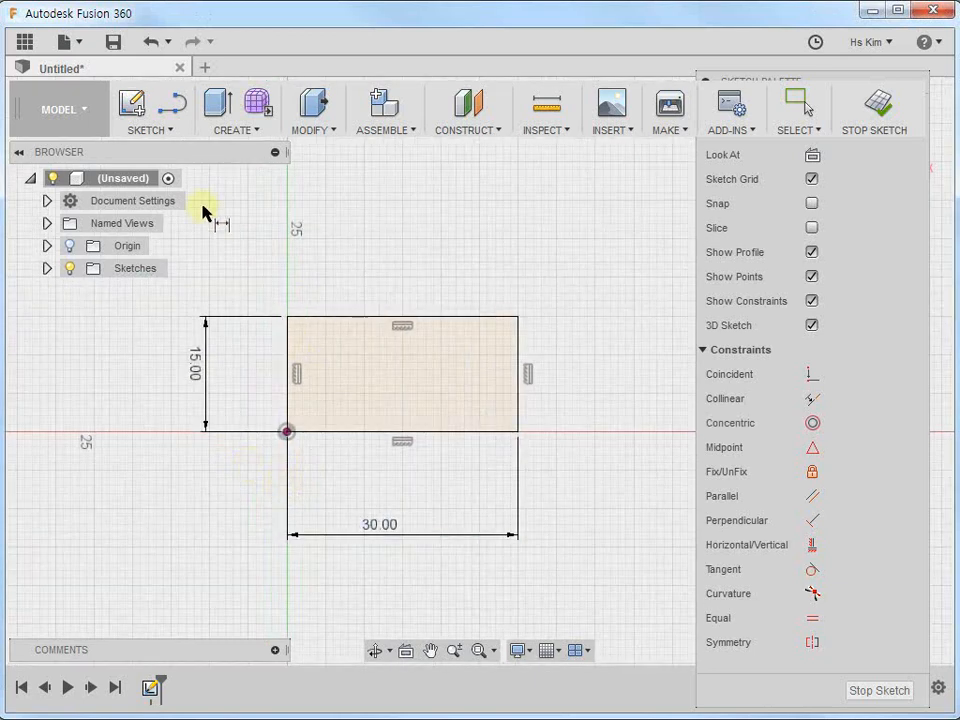
left_click(152, 131)
mouse_move(190, 224)
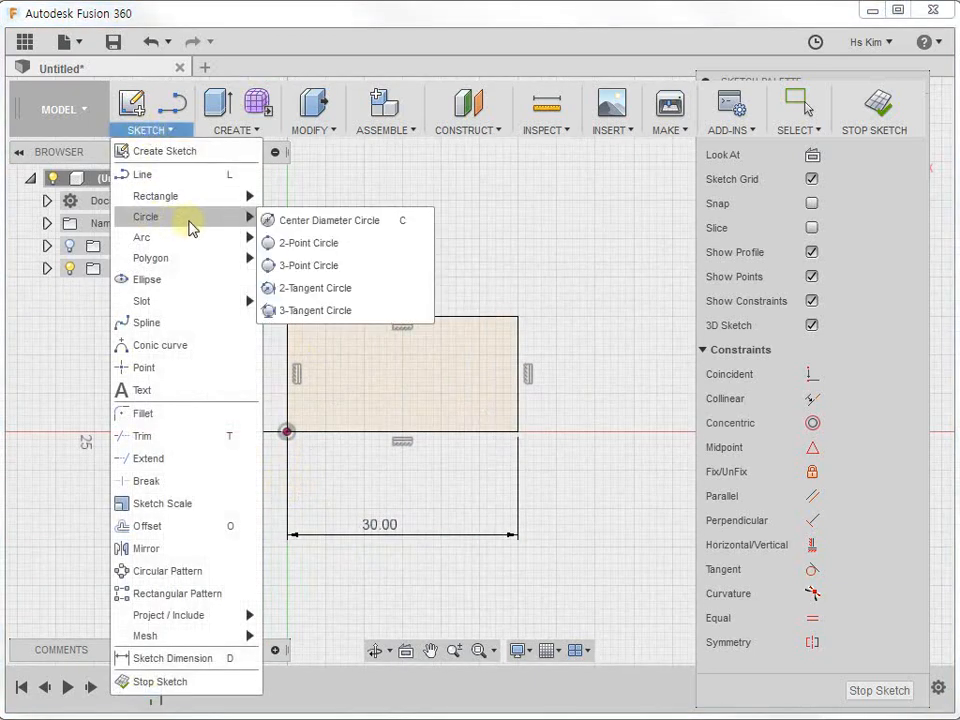
left_click(303, 229)
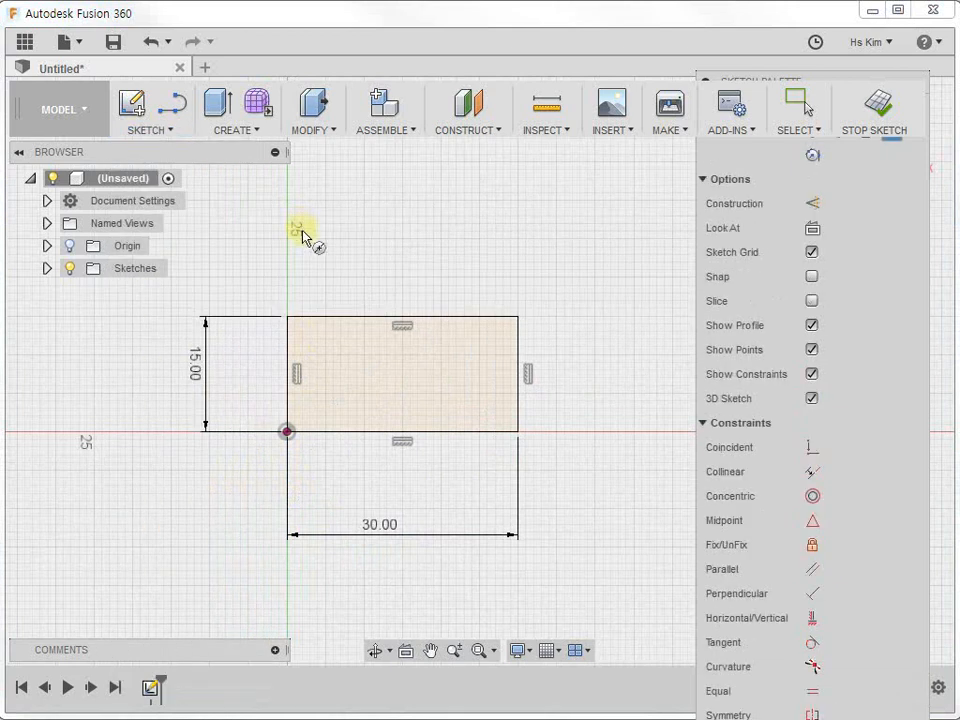
left_click(324, 395)
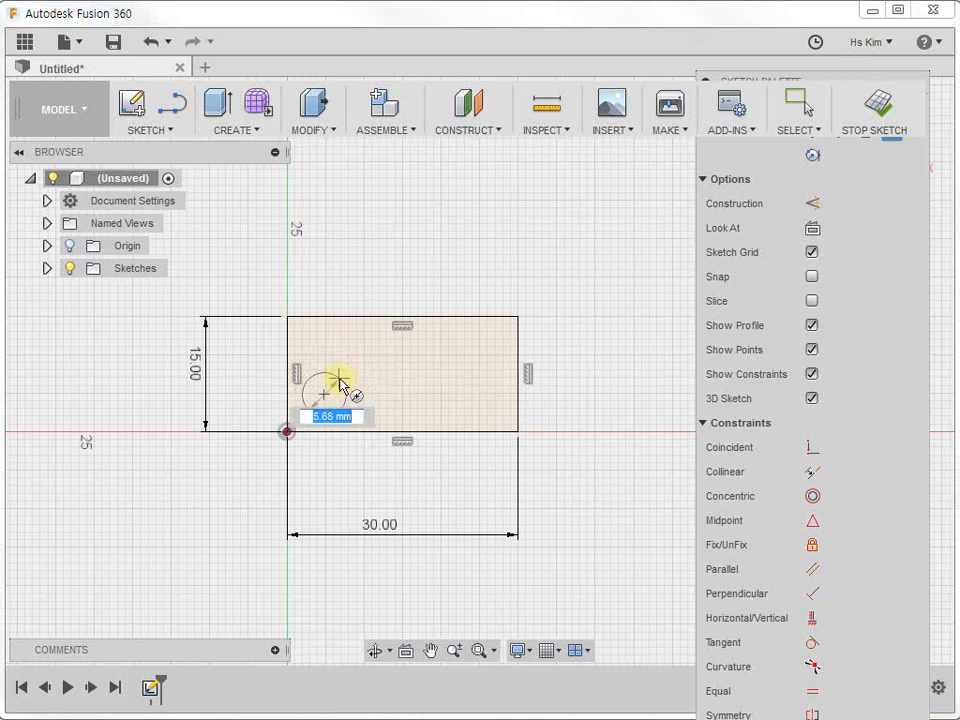
type("6")
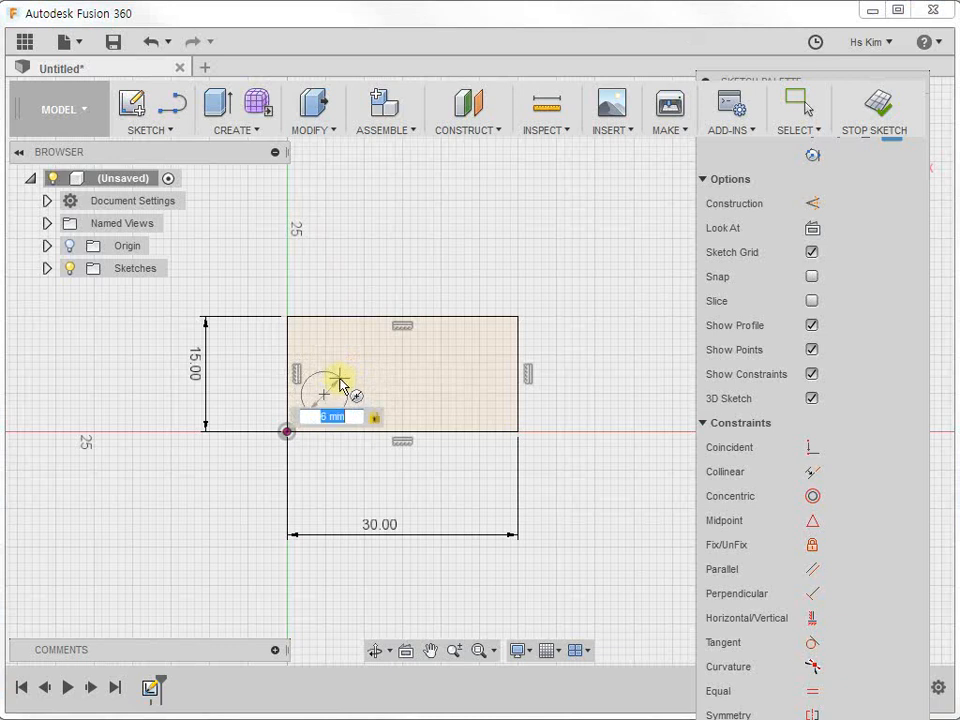
key("Return")
key("Escape")
Step: Dimension the circle's center 4 mm from the rectangle's left edge and 4 mm from its bottom edge
scroll(285, 393, "up", 3)
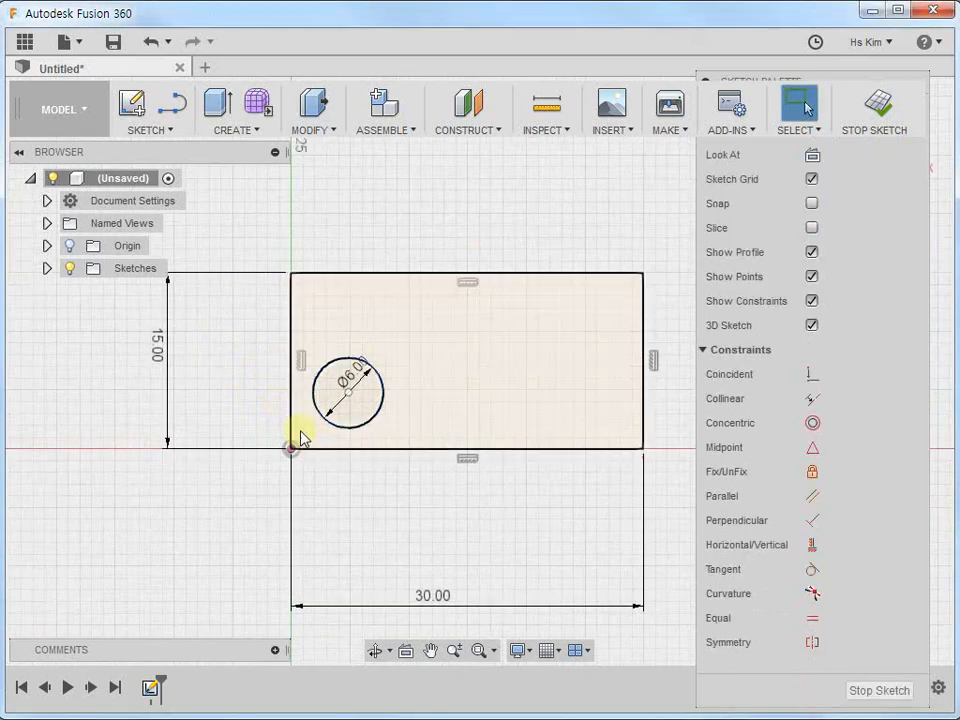
scroll(296, 536, "up", 2)
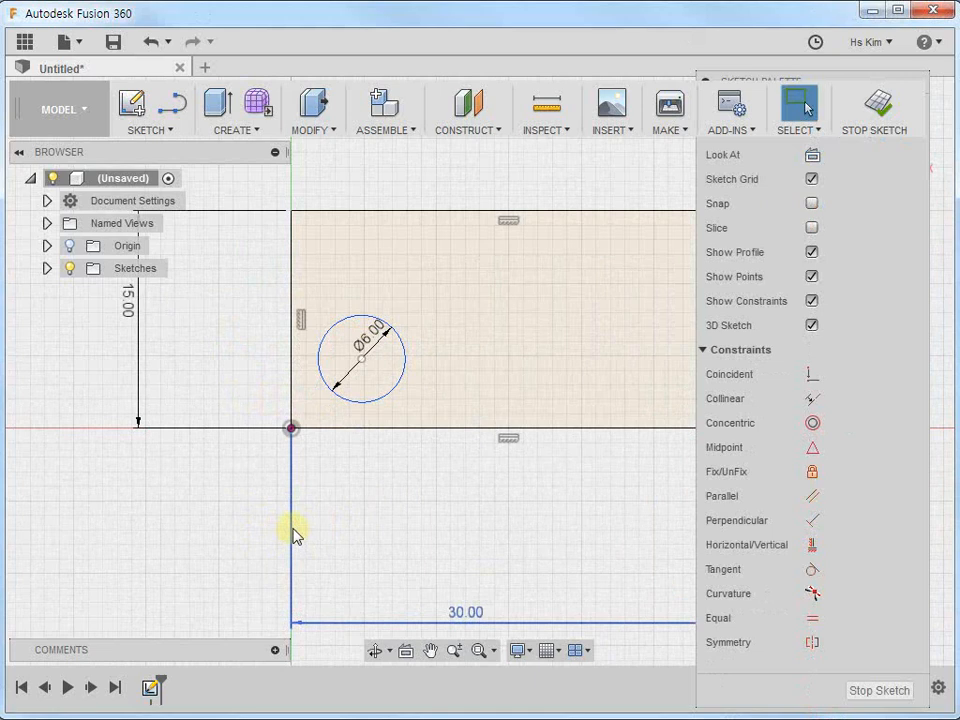
left_click(361, 358)
left_click(290, 365)
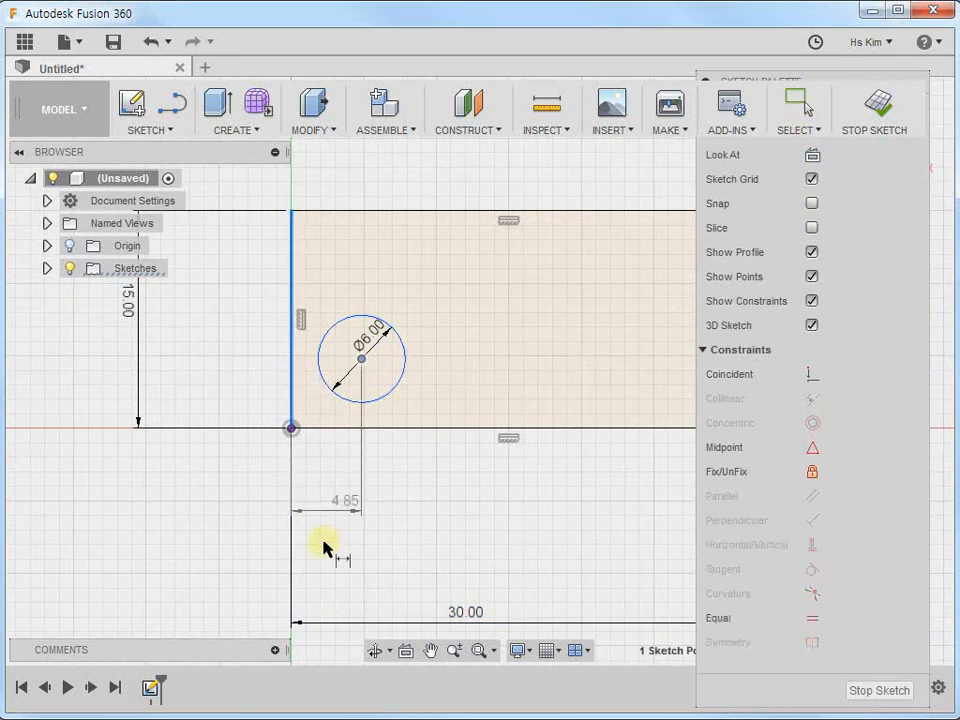
left_click(328, 552)
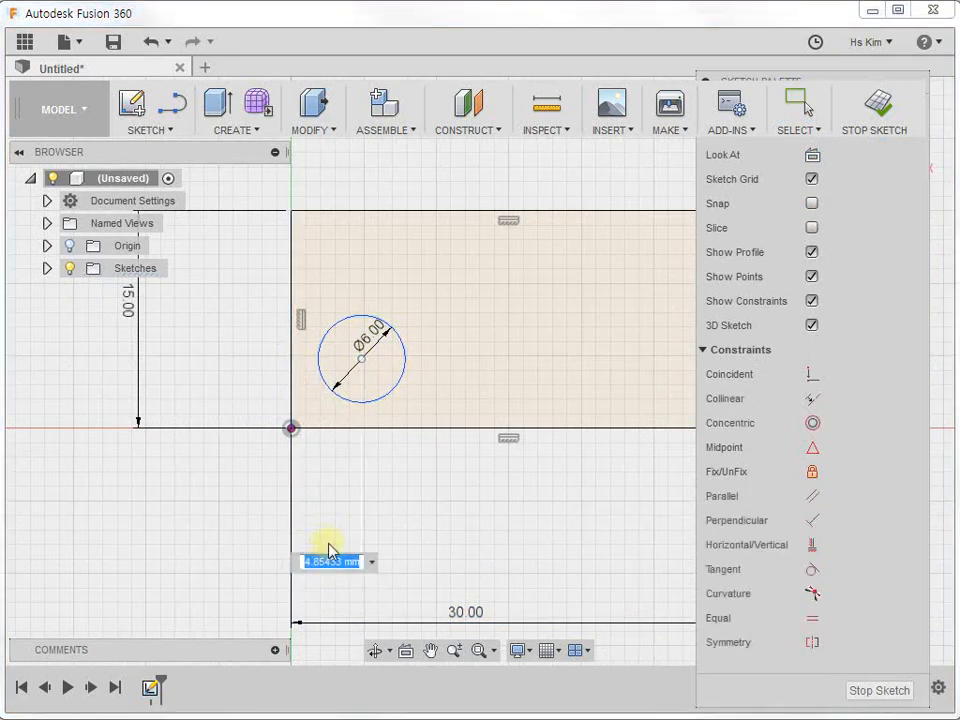
type("4")
key("Return")
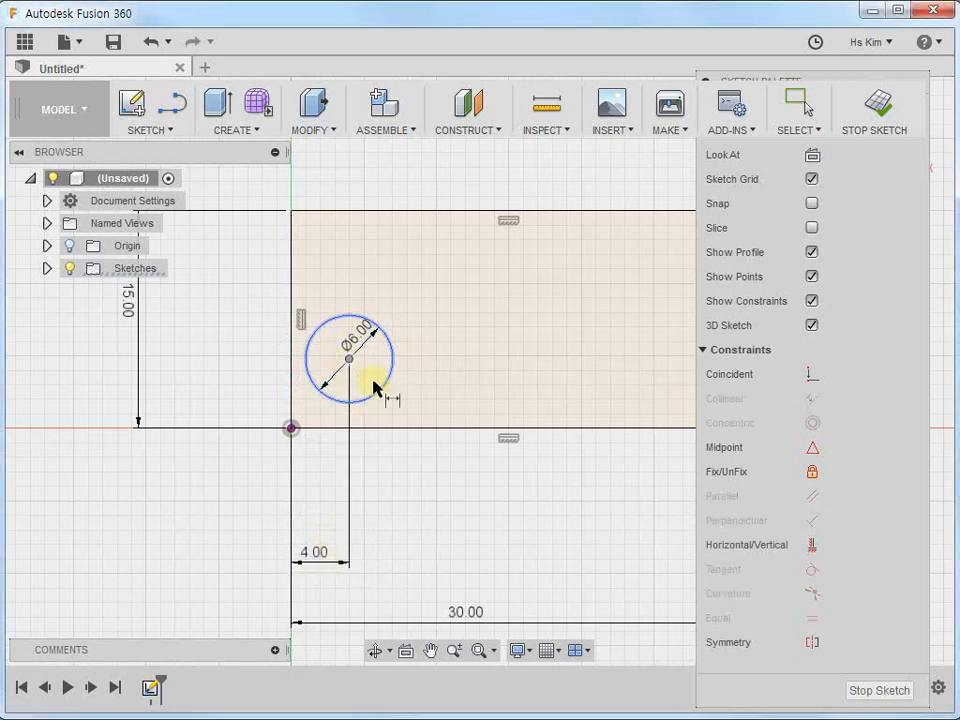
left_click(403, 428)
left_click(179, 377)
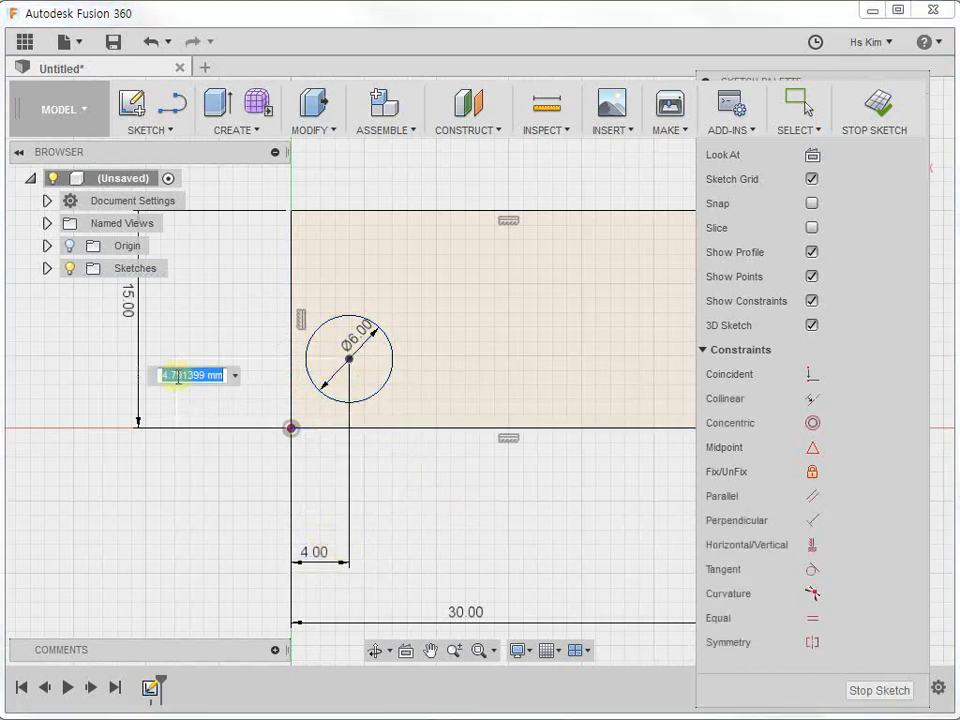
type("4")
key("Return")
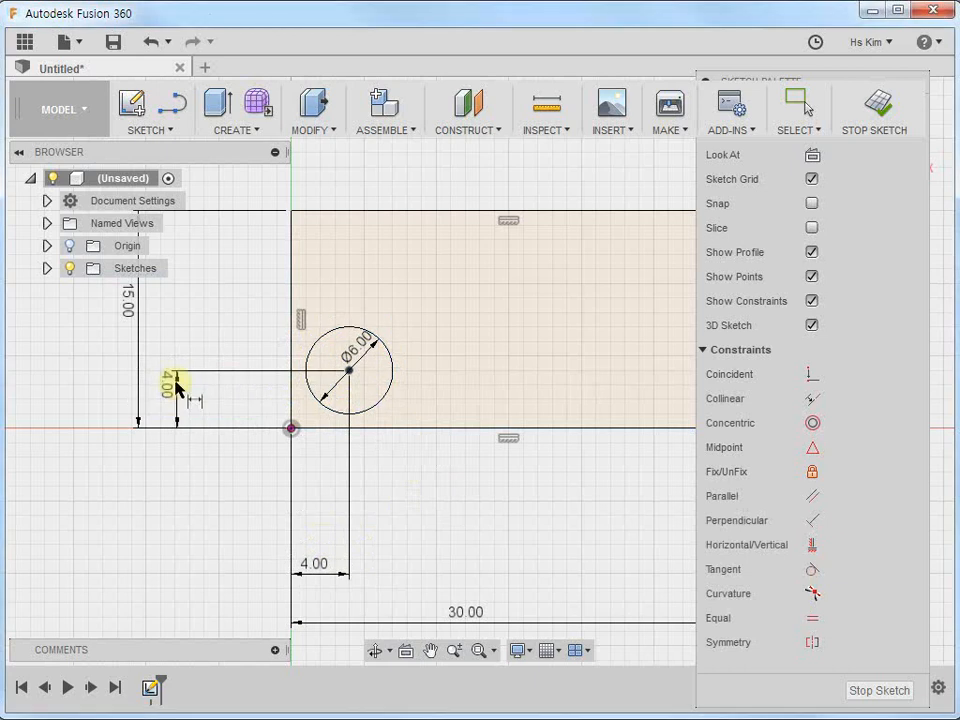
Step: Set up a rectangular pattern of the 6 mm circle with extents of about 16 mm horizontally and 13 mm vertically
scroll(313, 410, "down", 2)
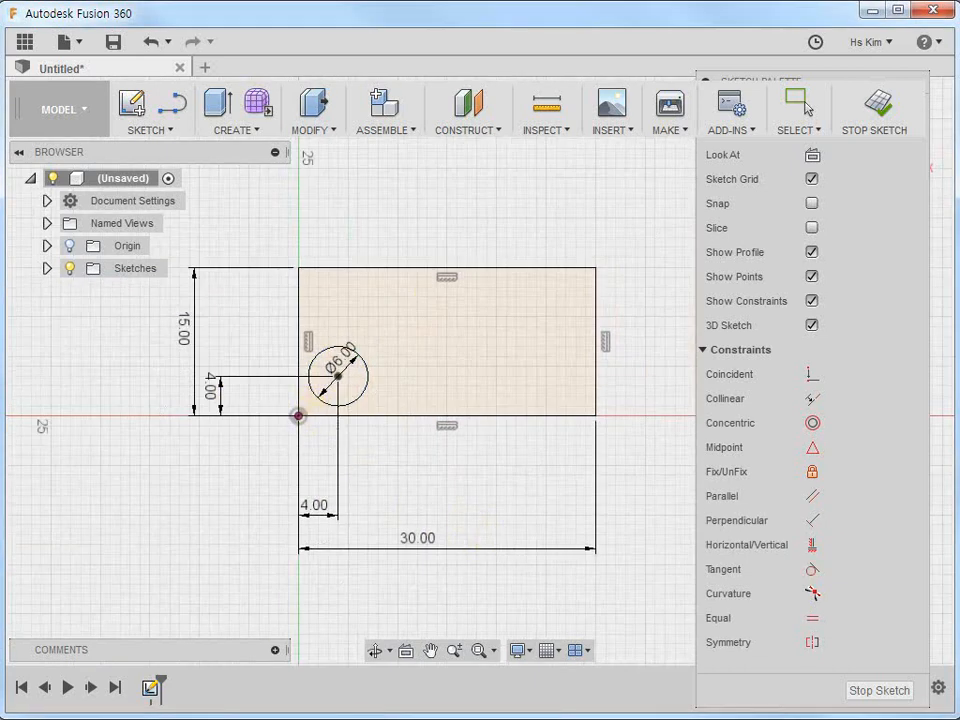
left_click(158, 129)
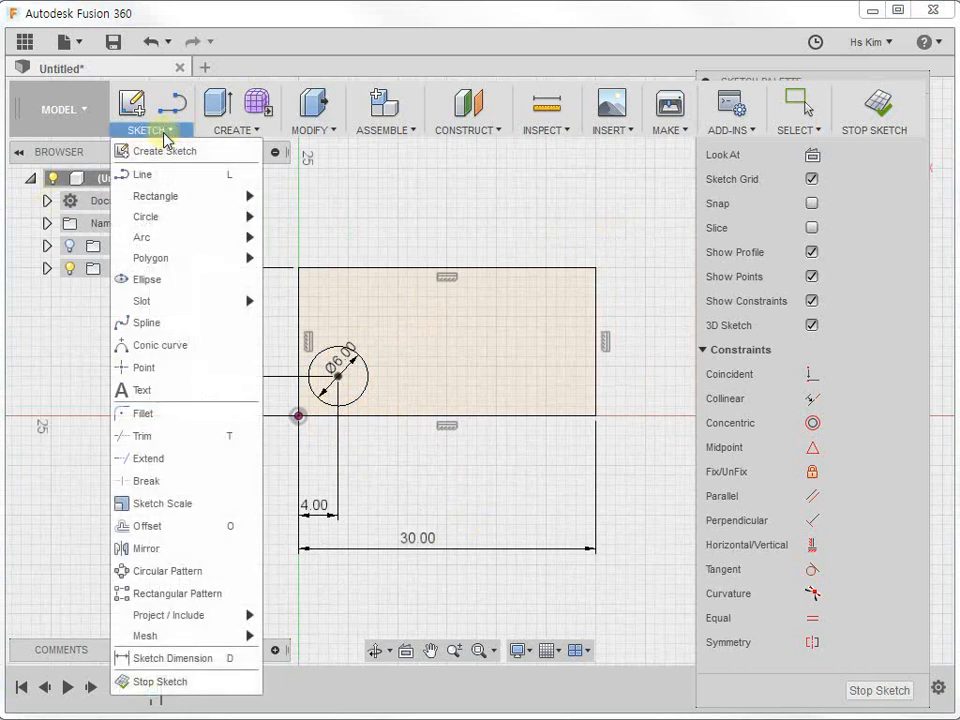
left_click(182, 594)
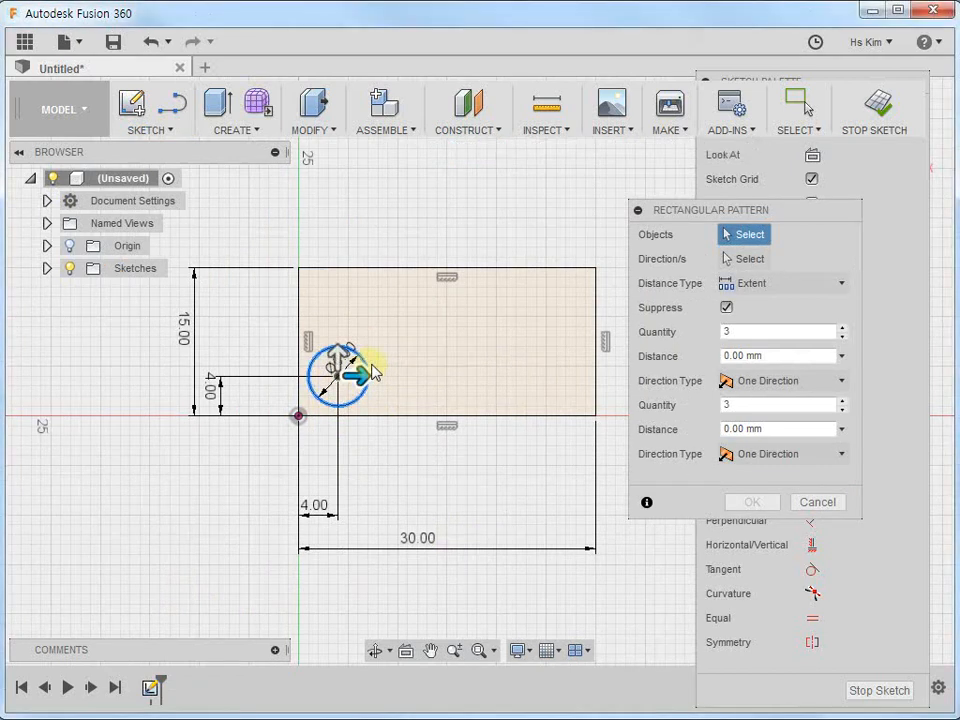
left_click(366, 371)
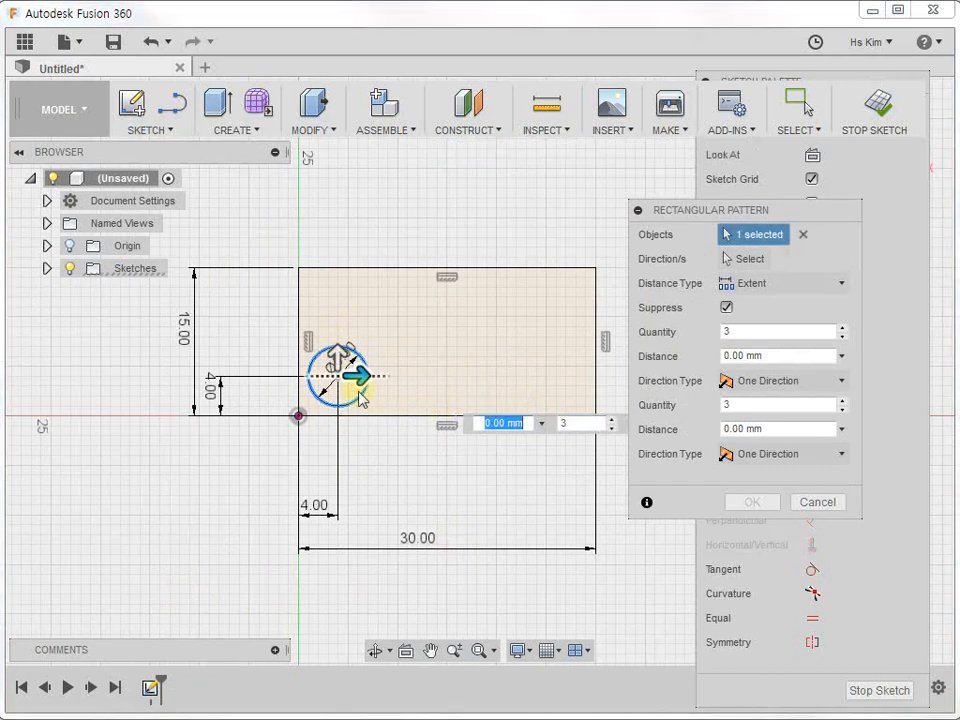
left_click_drag(360, 377, 518, 386)
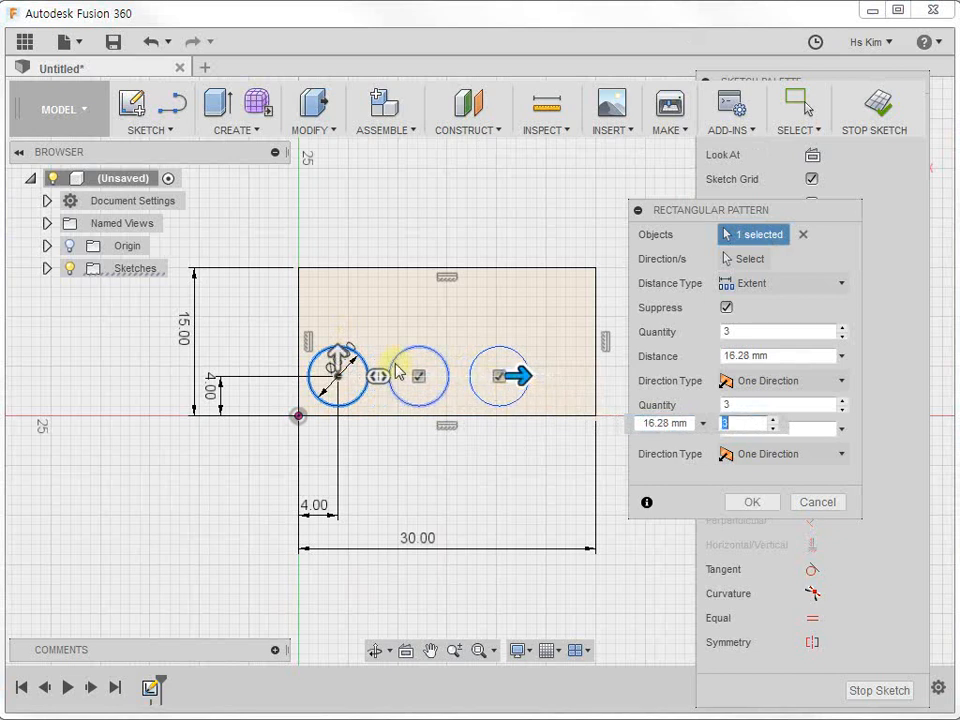
left_click_drag(339, 357, 338, 228)
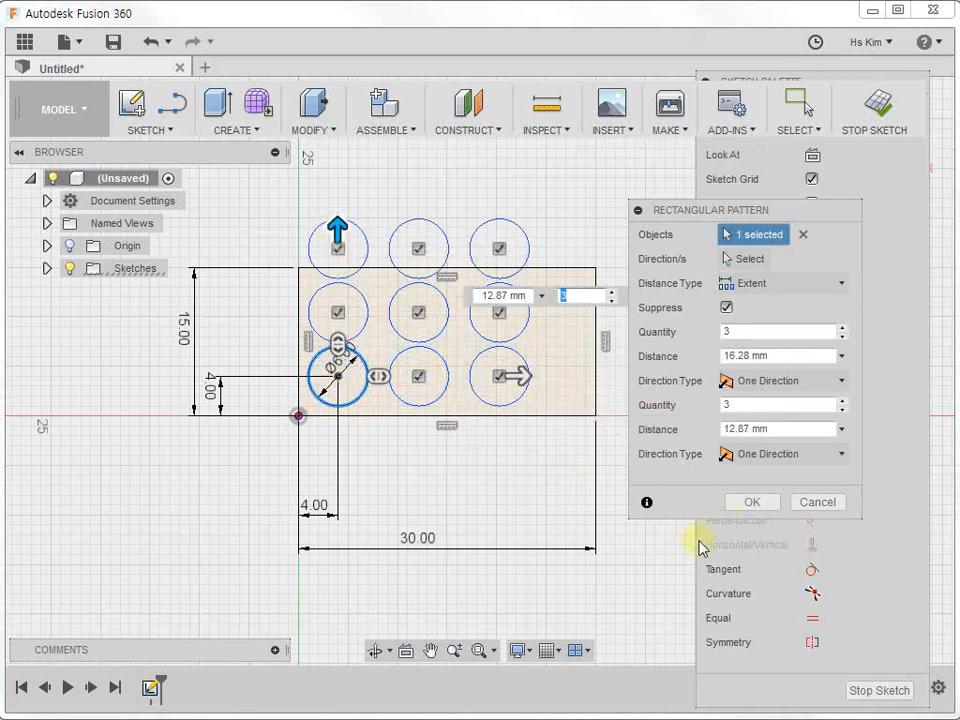
Step: Switch the circle pattern's distance type to Spacing, with 11 mm horizontal and 7 mm vertical spacing
left_click(811, 286)
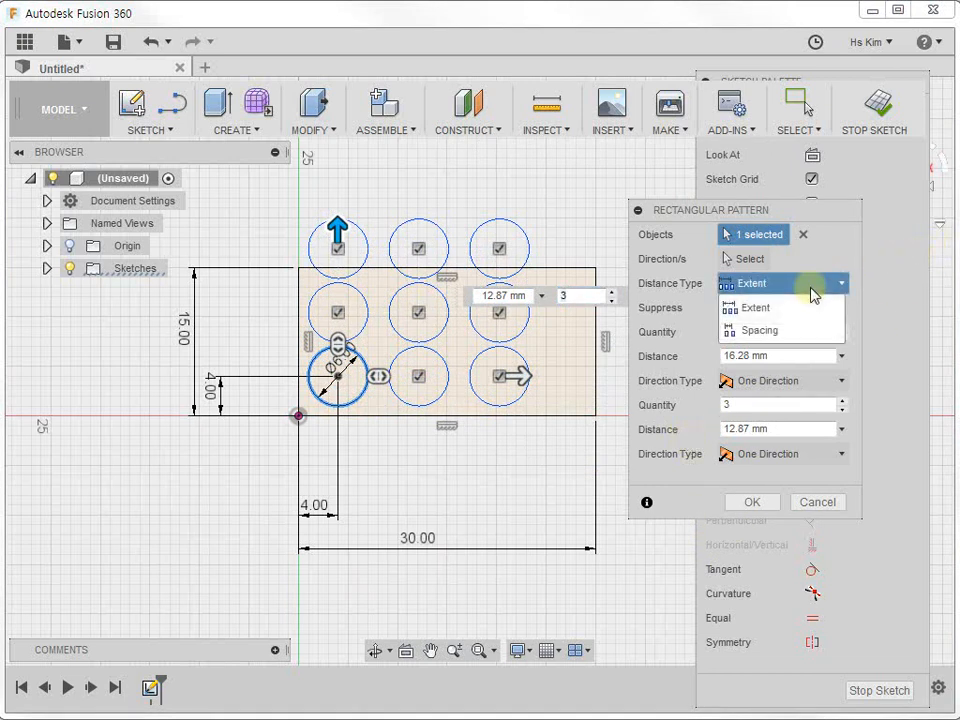
left_click(779, 332)
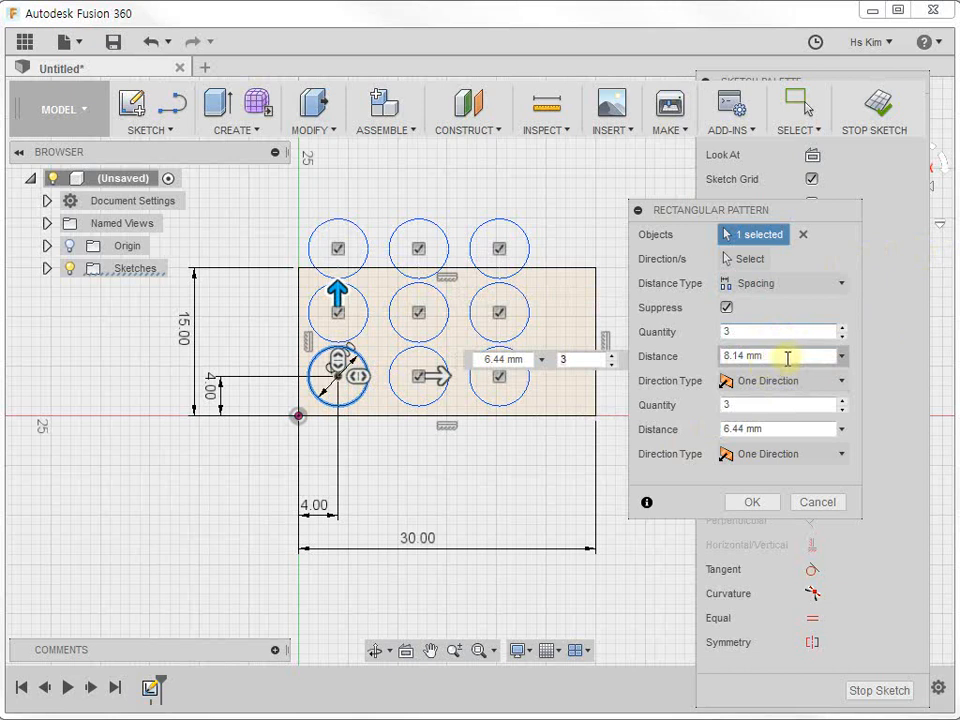
double_click(788, 358)
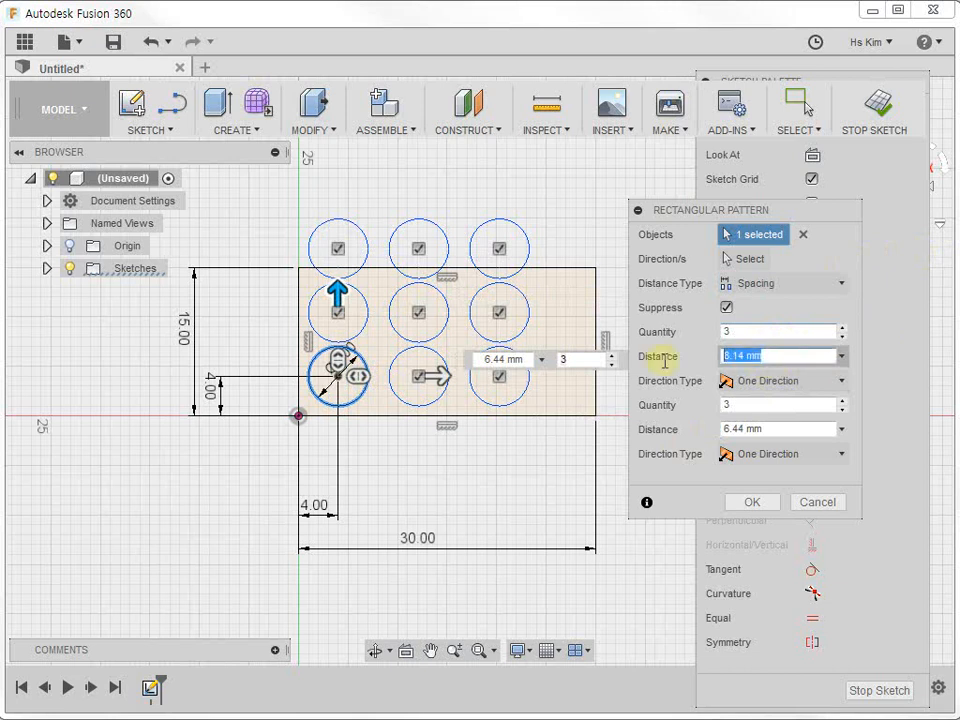
type("11")
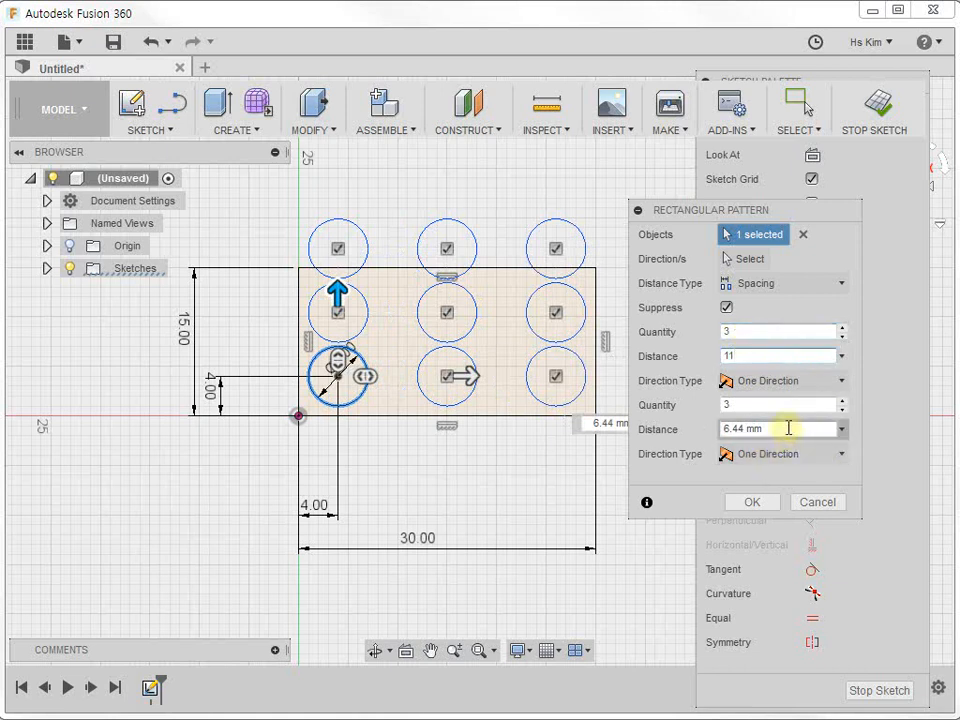
left_click_drag(786, 428, 660, 438)
type("7")
Step: Set the pattern's vertical quantity to 2, complete the pattern and finish the sketch
double_click(808, 404)
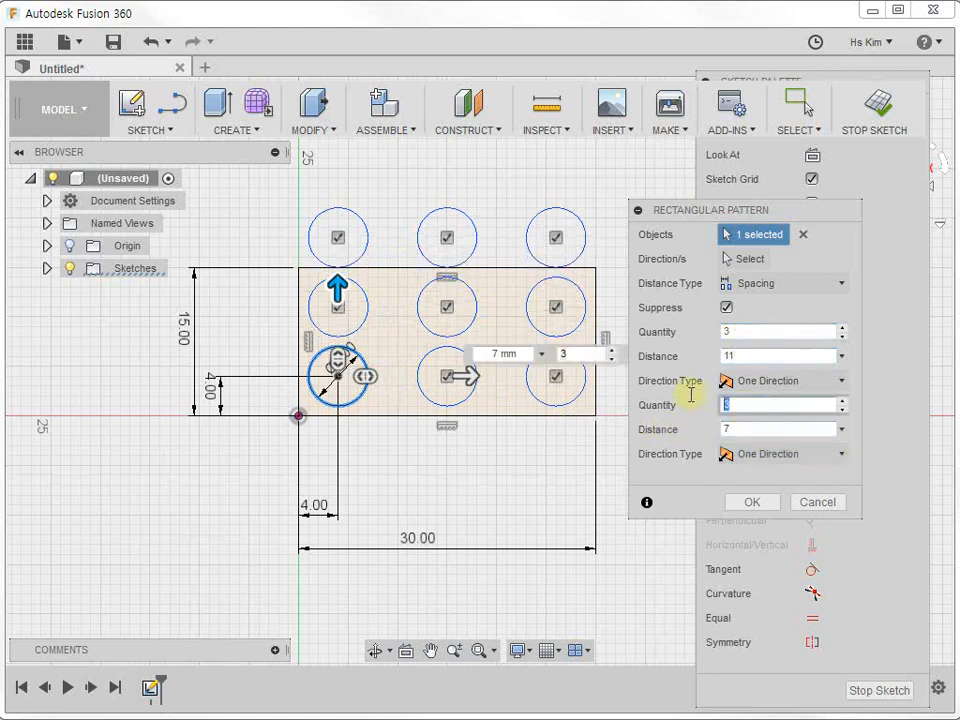
type("2")
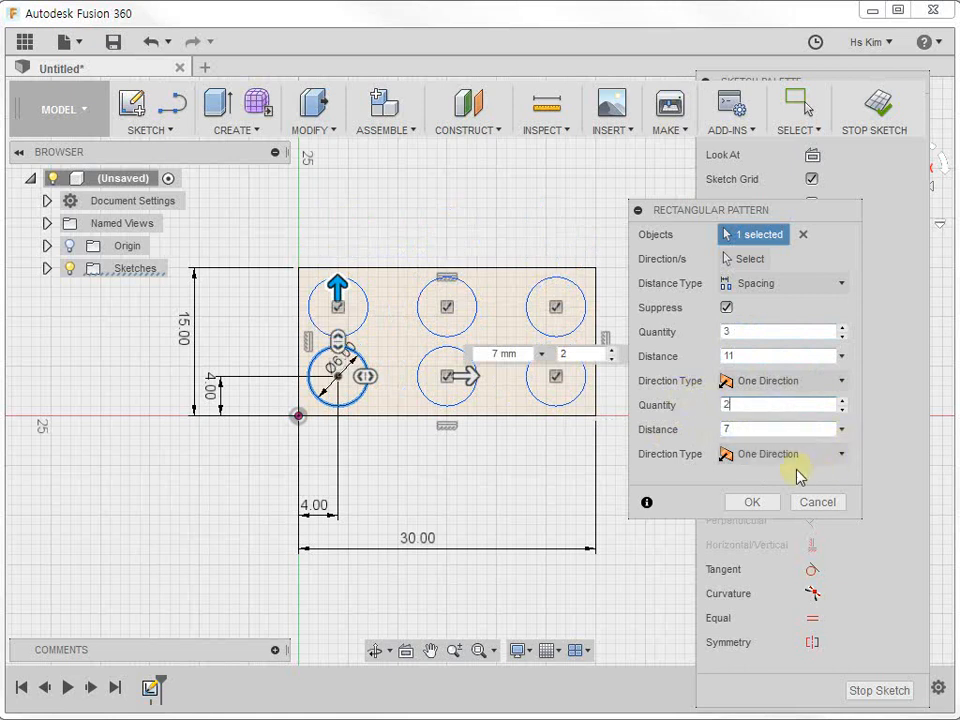
left_click(753, 503)
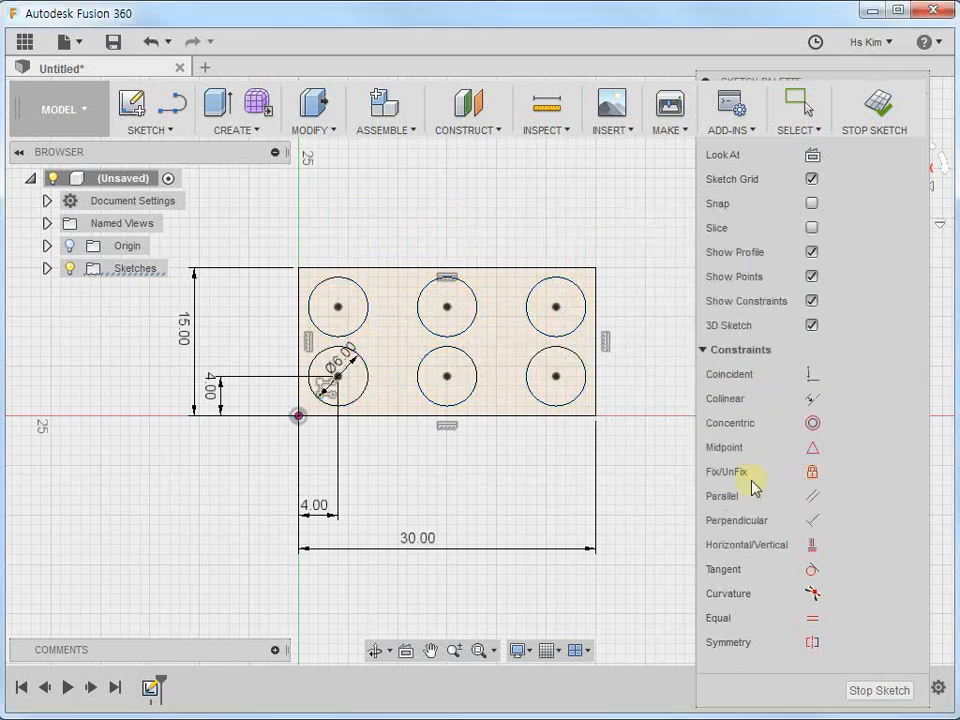
left_click(878, 104)
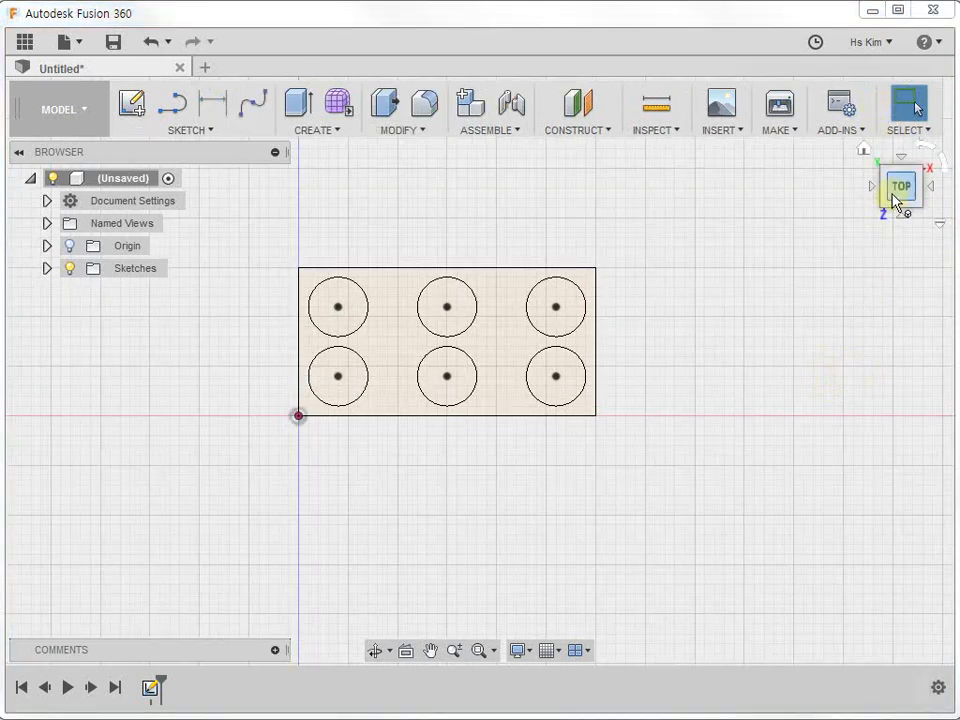
Step: Extrude all profiles of the sketch, rectangle and circles together, by -9 mm as a new body
left_click(864, 151)
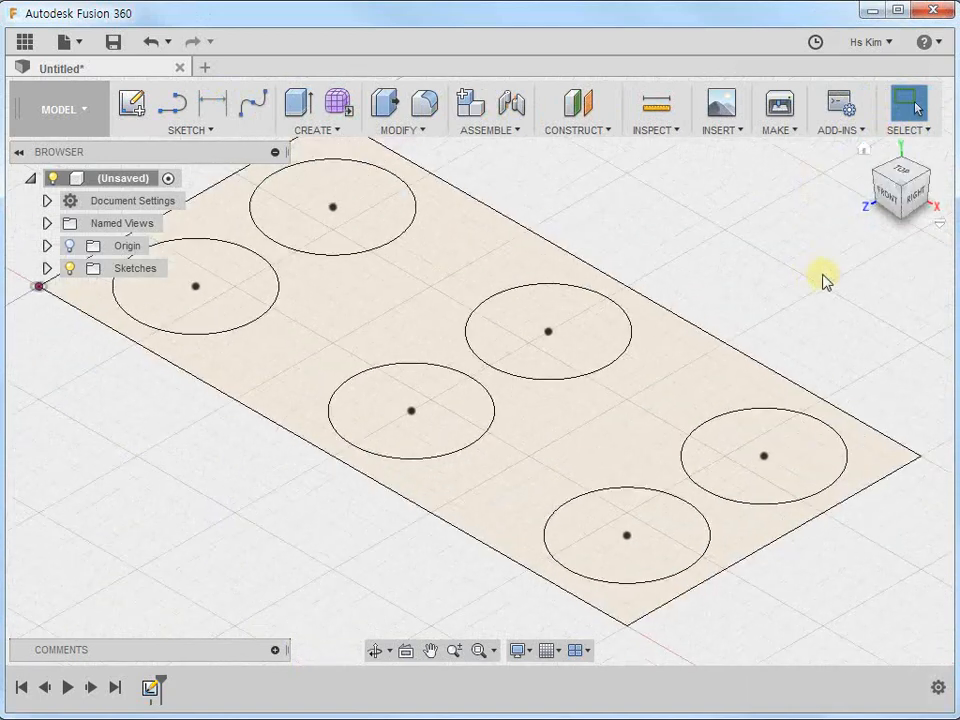
scroll(515, 405, "down", 5)
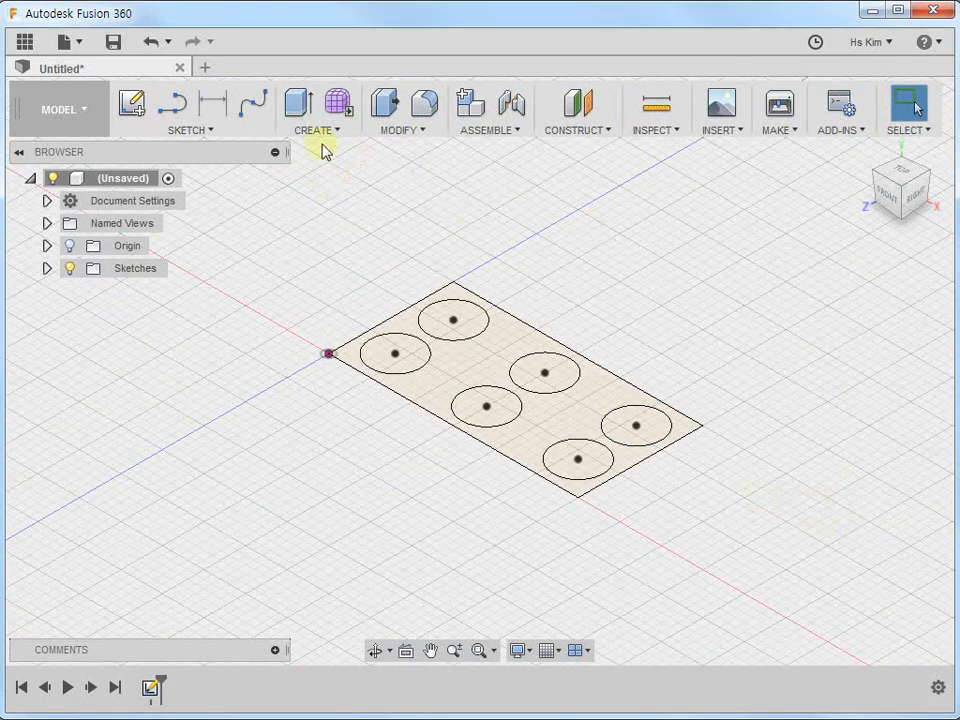
left_click(296, 108)
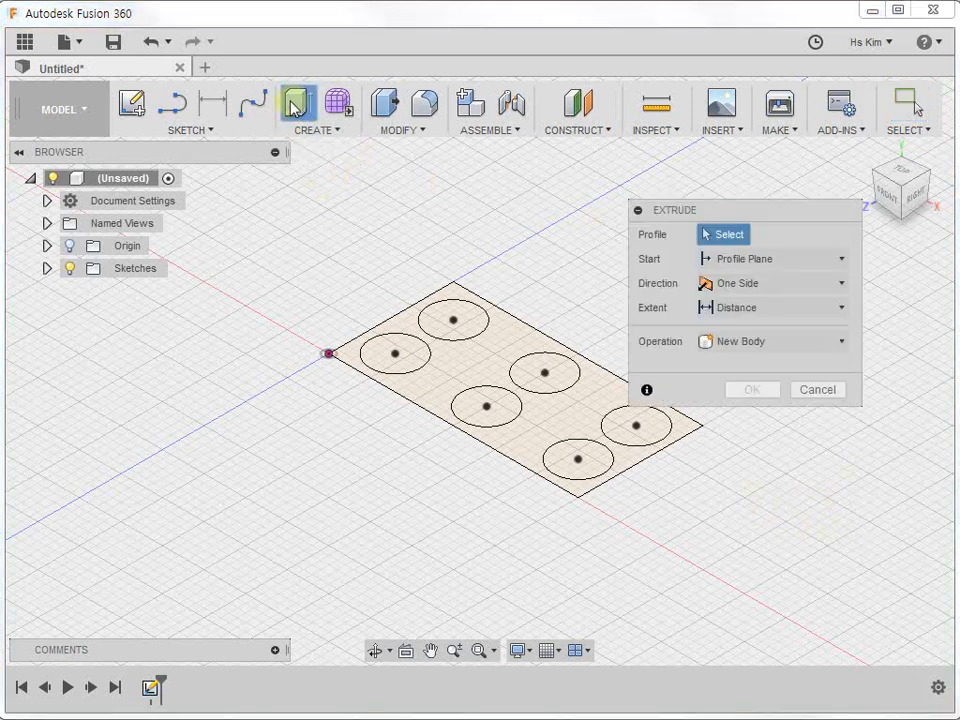
middle_click_drag(495, 225, 387, 223)
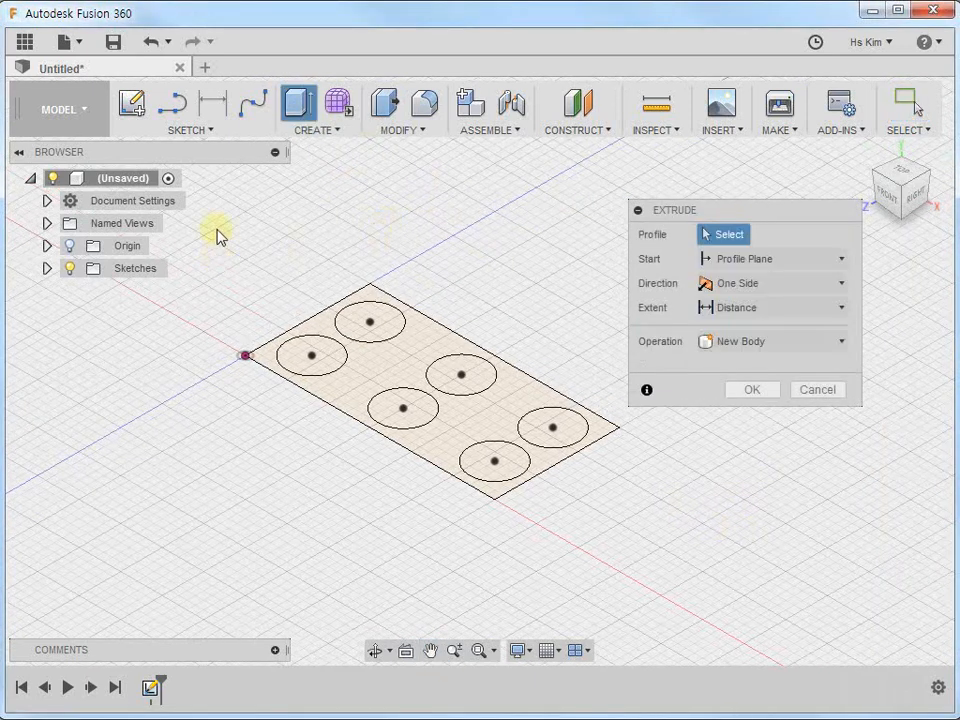
mouse_move(211, 215)
left_mouse_down()
mouse_move(454, 388)
mouse_move(626, 548)
left_mouse_up()
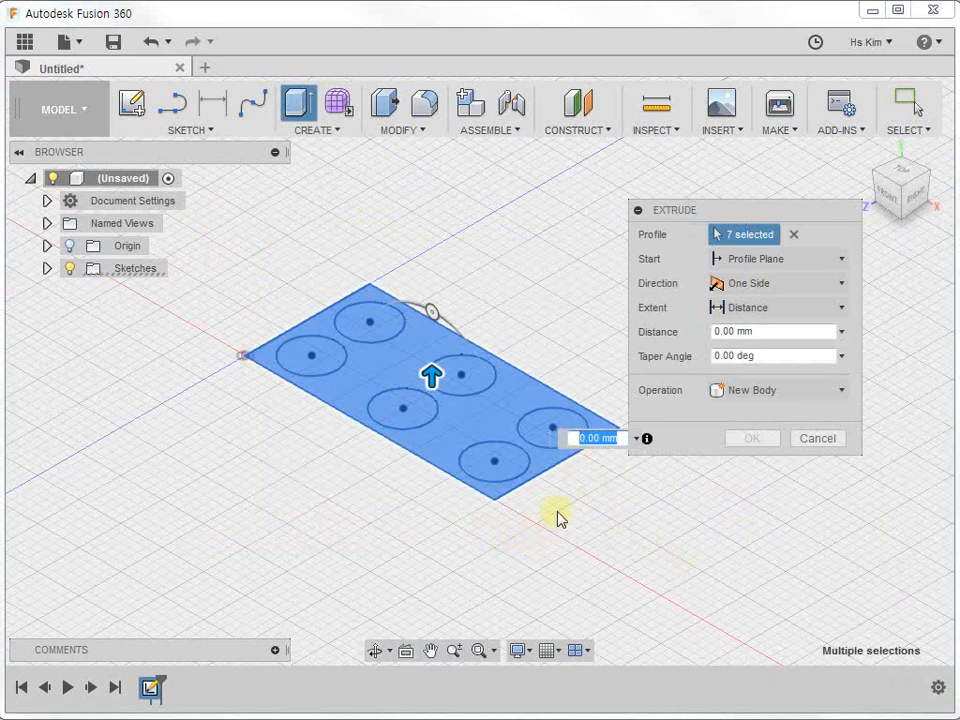
left_click_drag(430, 377, 420, 475)
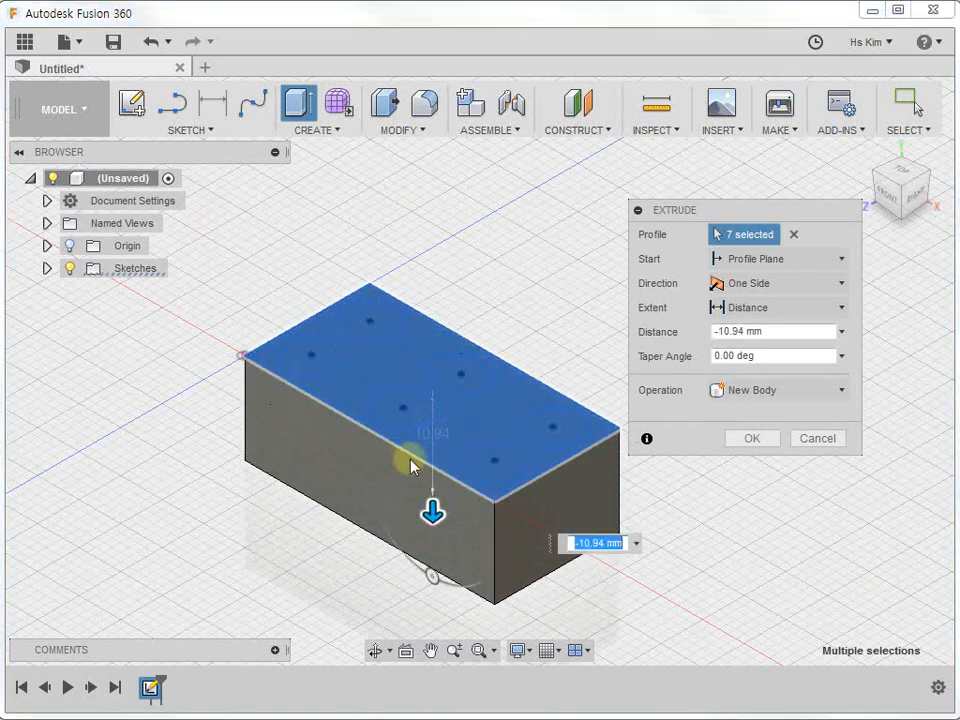
left_click(780, 332)
type("-9")
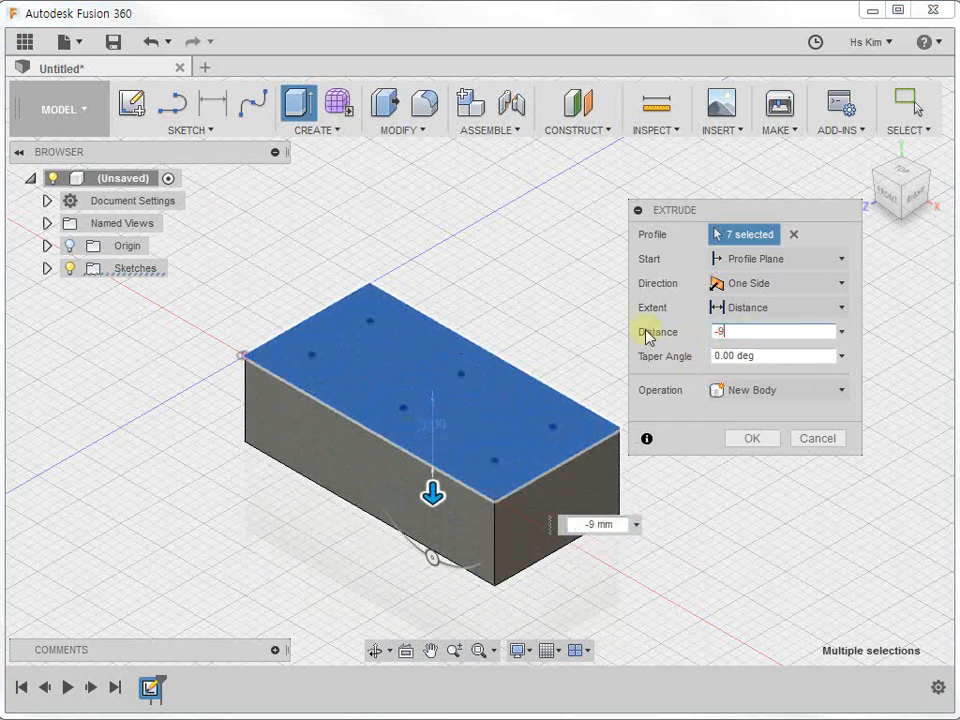
left_click(751, 440)
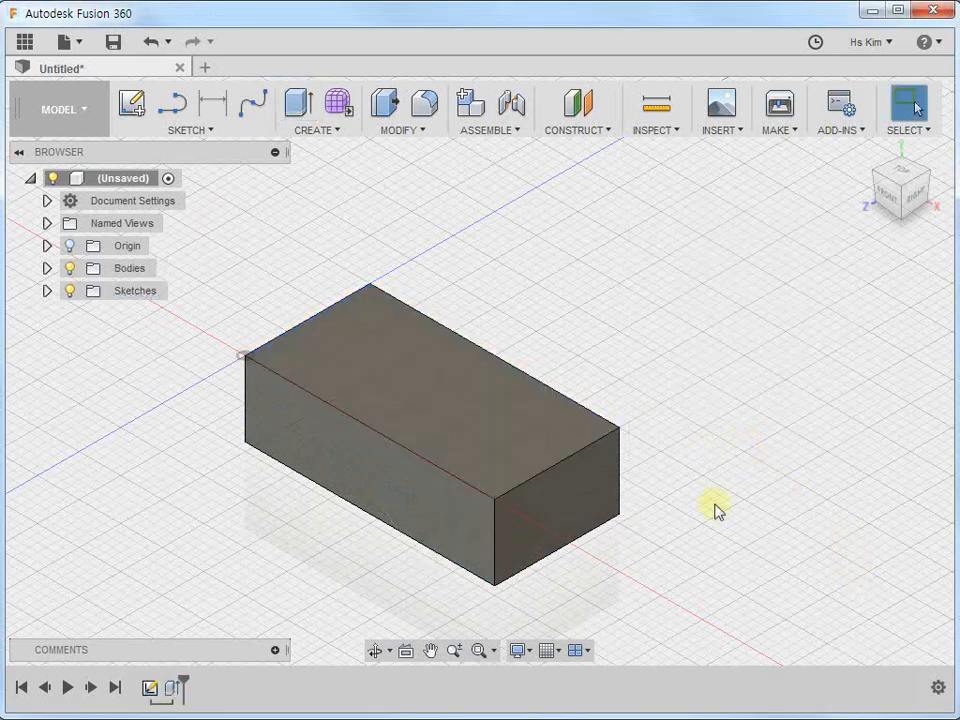
Step: Make Sketch1 visible again on the extruded block
left_click(46, 293)
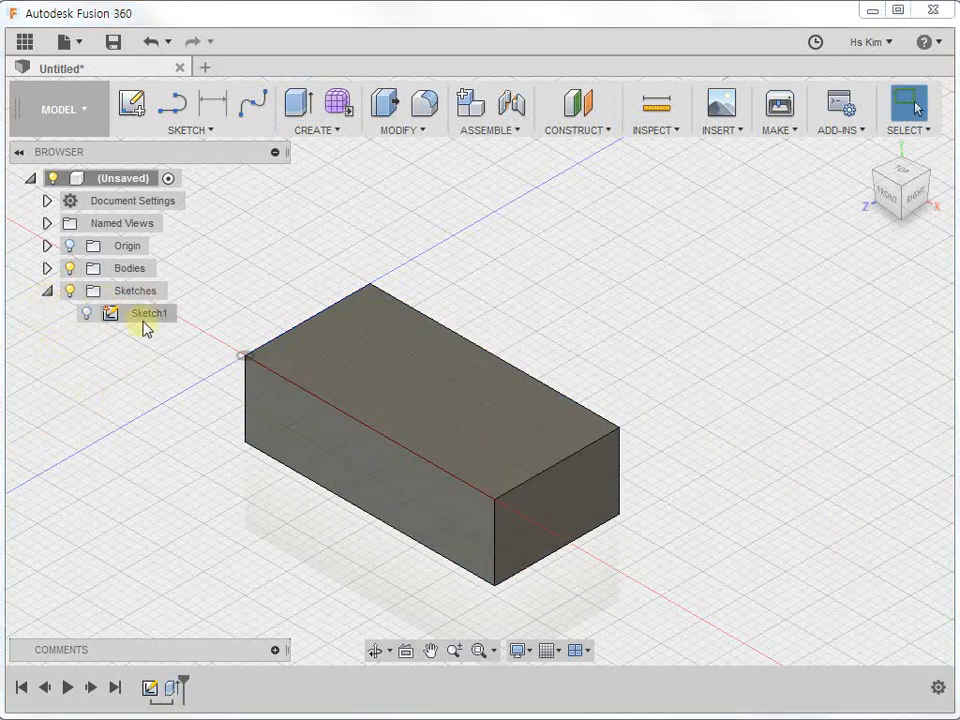
left_click(144, 320)
left_click(86, 314)
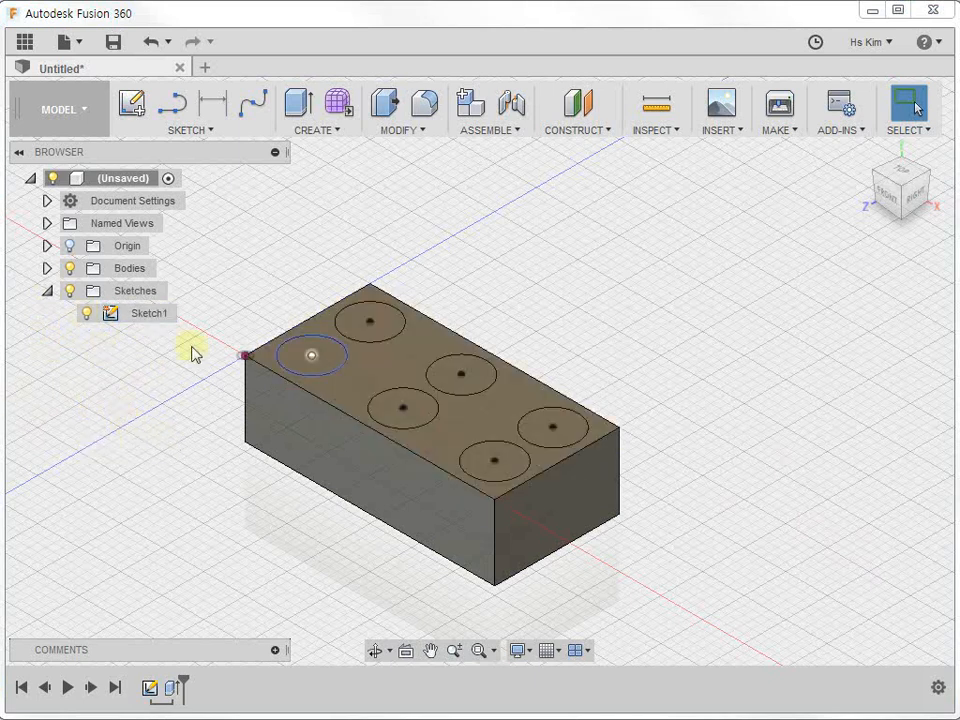
Step: Extrude the six circle profiles 1.5 mm upward from the block's top face, and hide Sketch1
right_click(643, 321)
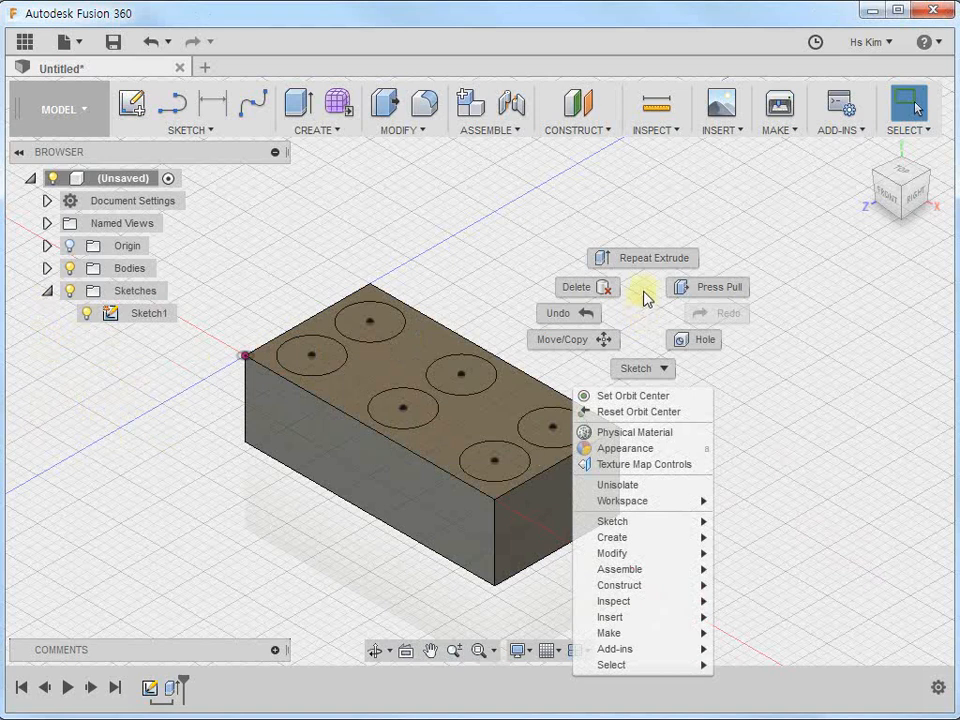
left_click(659, 260)
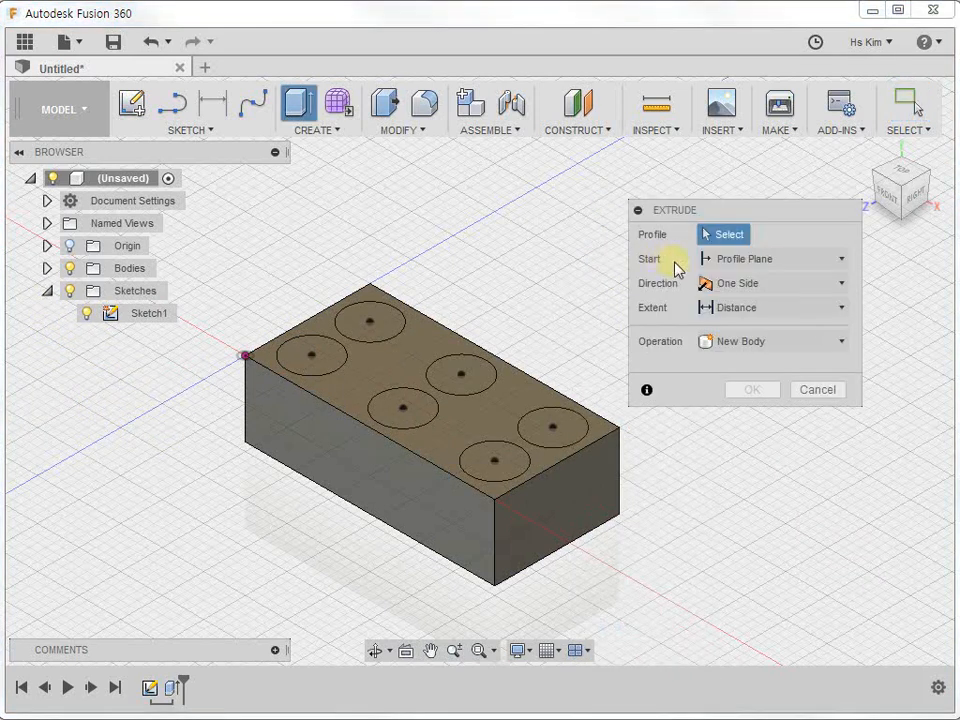
left_click(370, 320)
left_click(320, 357)
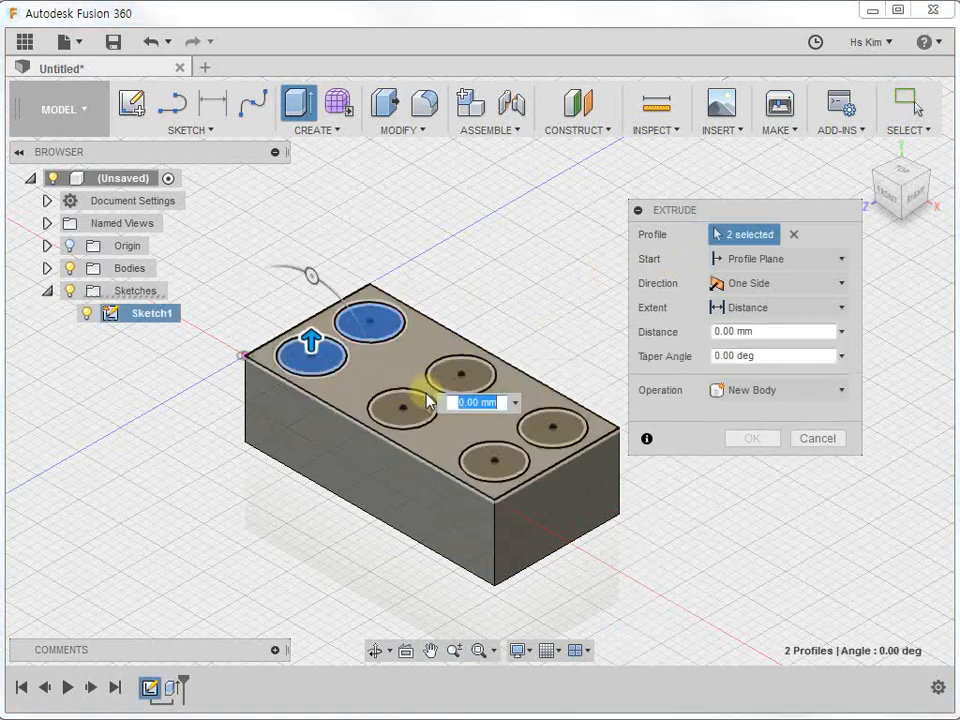
left_click(418, 402)
left_click(450, 372)
left_click(553, 424)
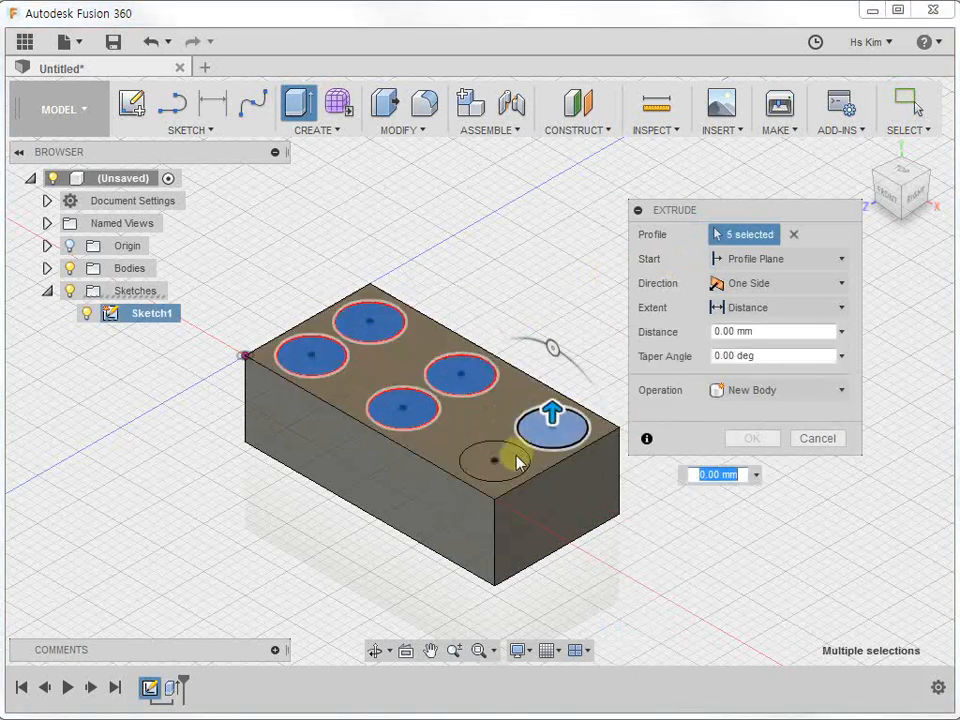
left_click(500, 458)
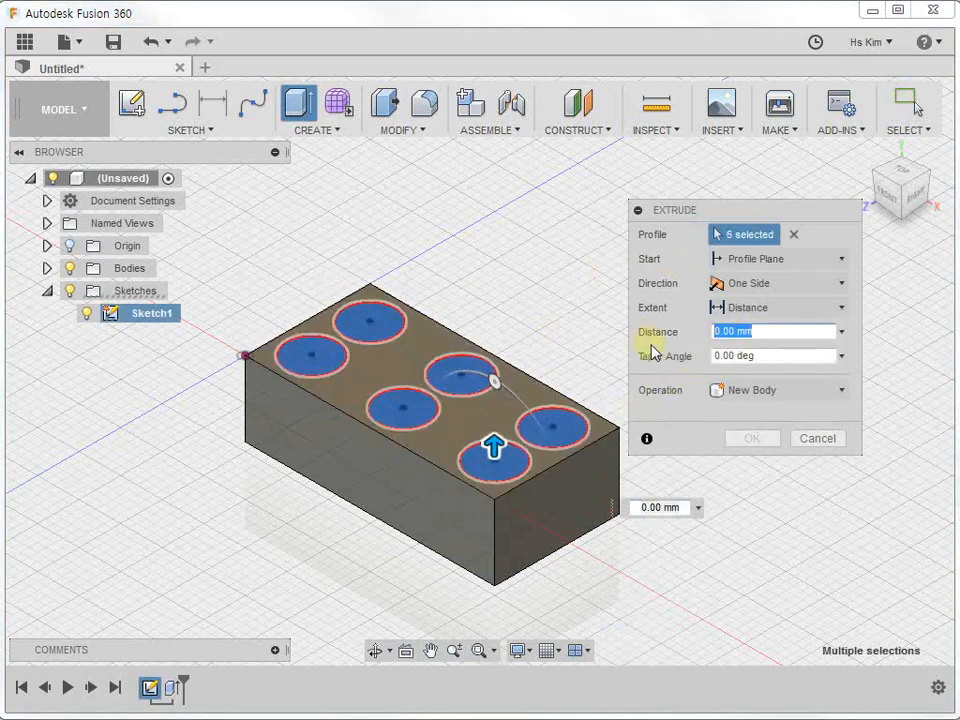
type("1.5")
left_click(753, 440)
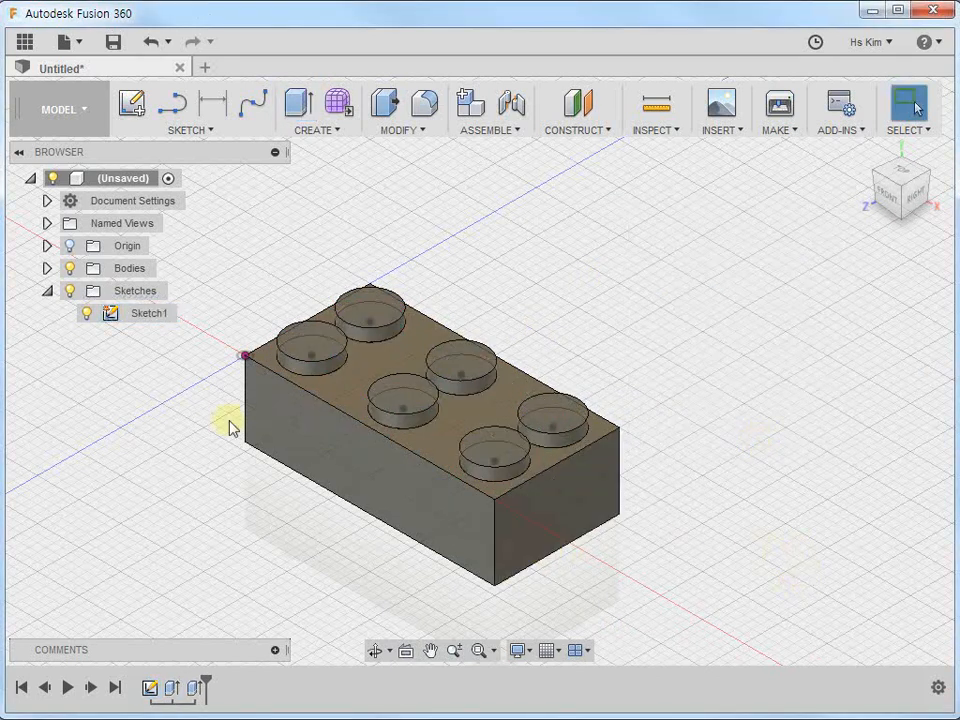
left_click(85, 316)
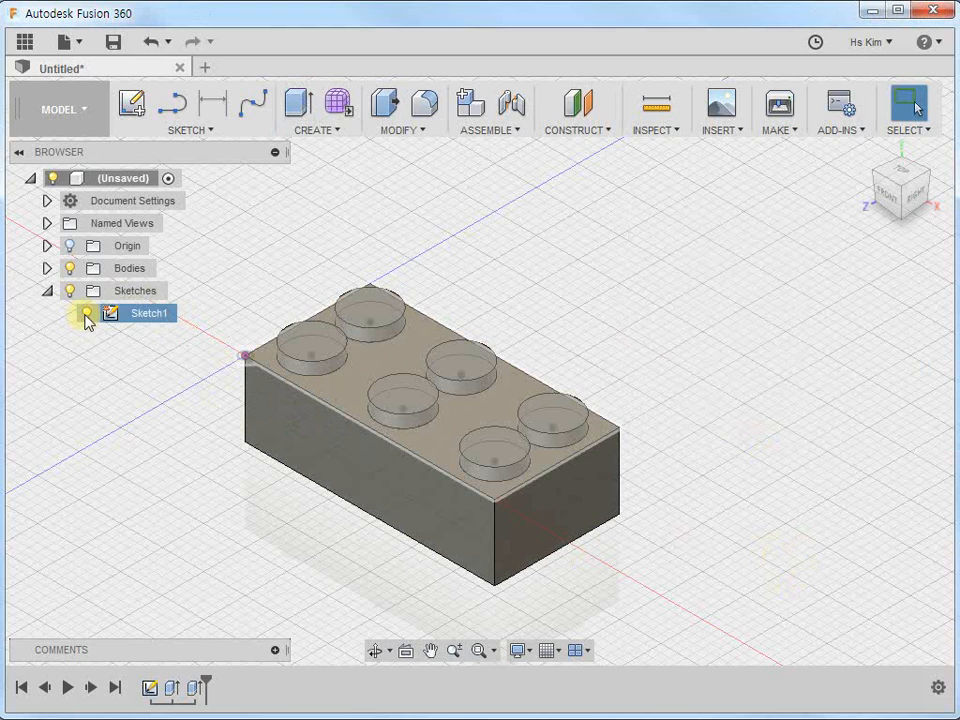
left_click(85, 316)
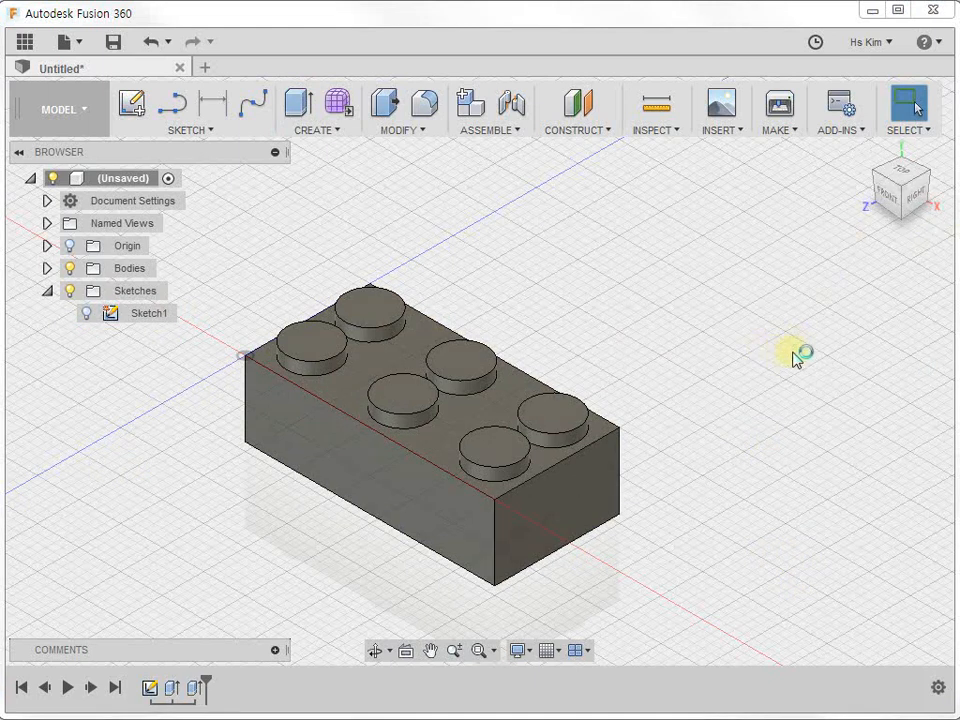
Step: Shell the block with its bottom face removed, using an inside thickness of 1 mm
left_click(398, 131)
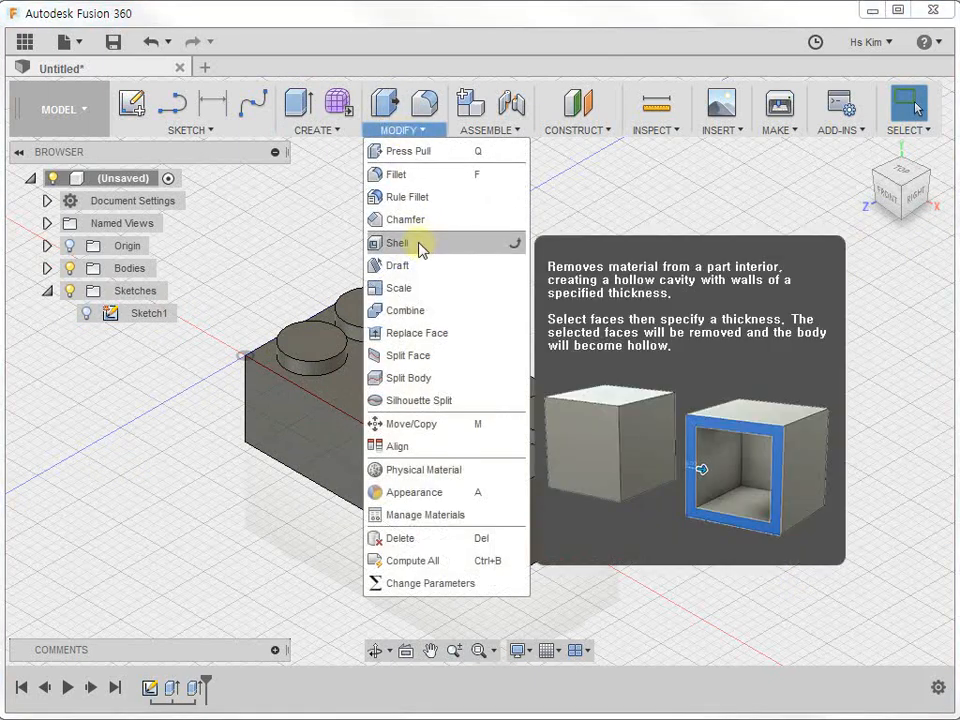
left_click(420, 248)
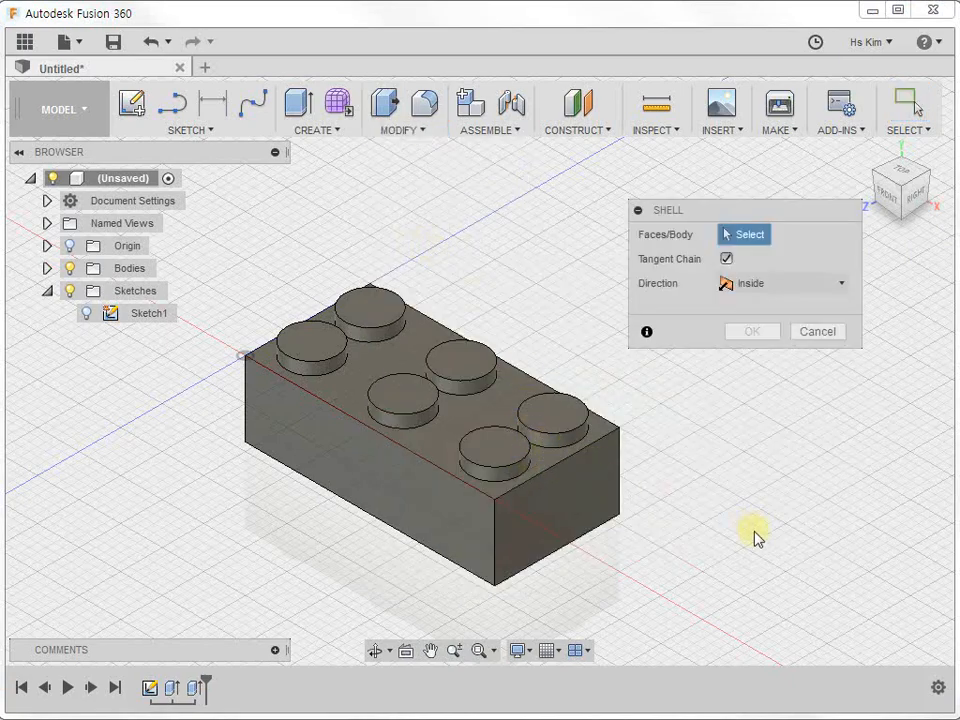
middle_click_drag(631, 556, 583, 332, "shift")
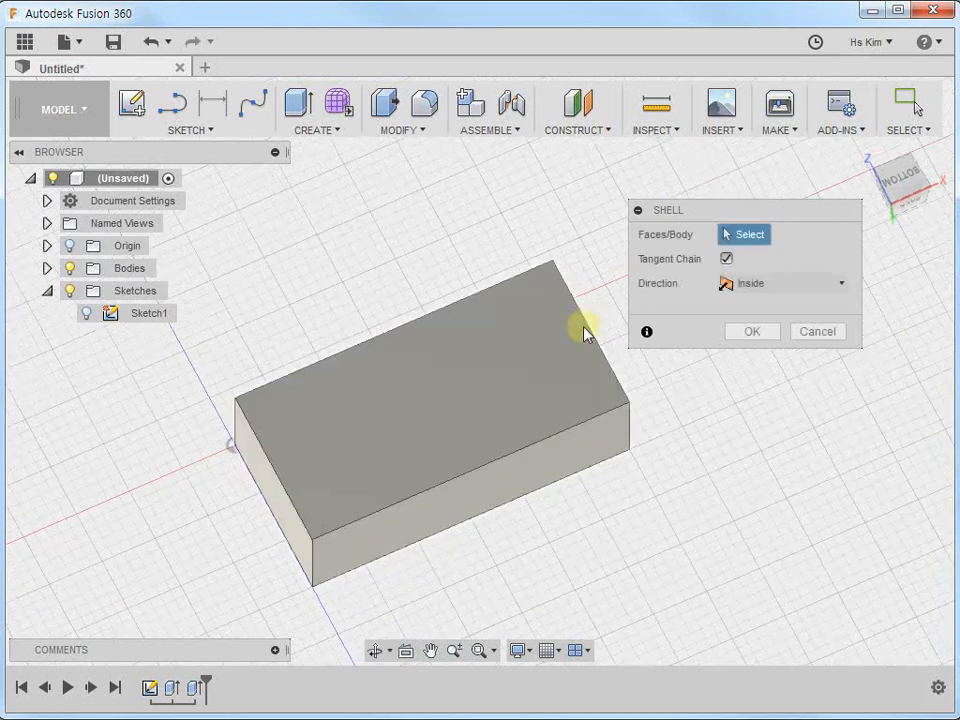
left_click(449, 401)
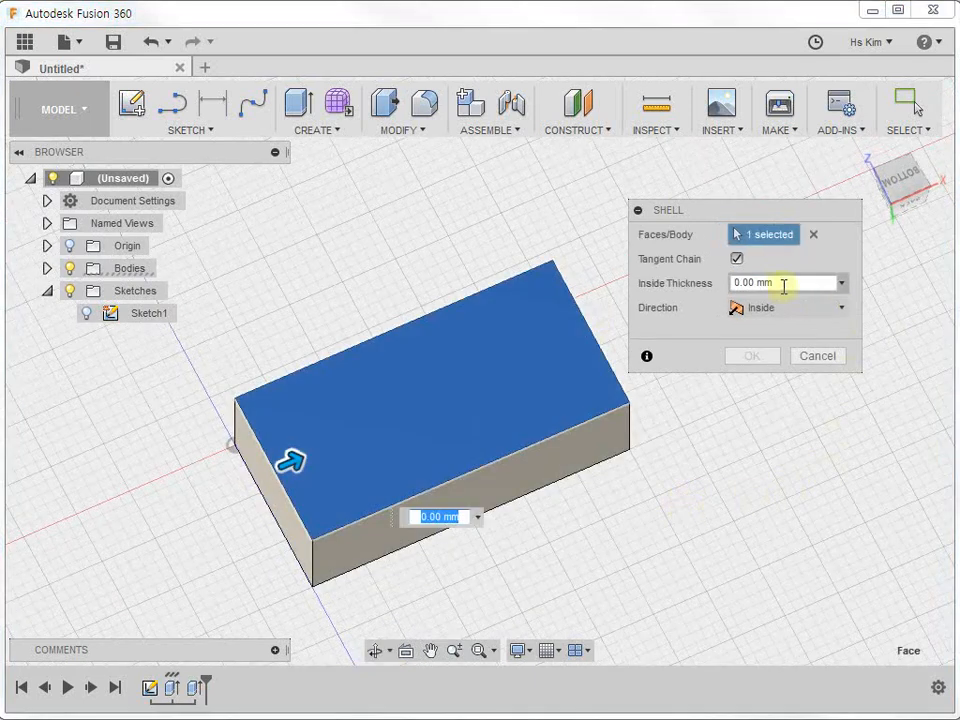
left_click_drag(786, 282, 655, 287)
type("1")
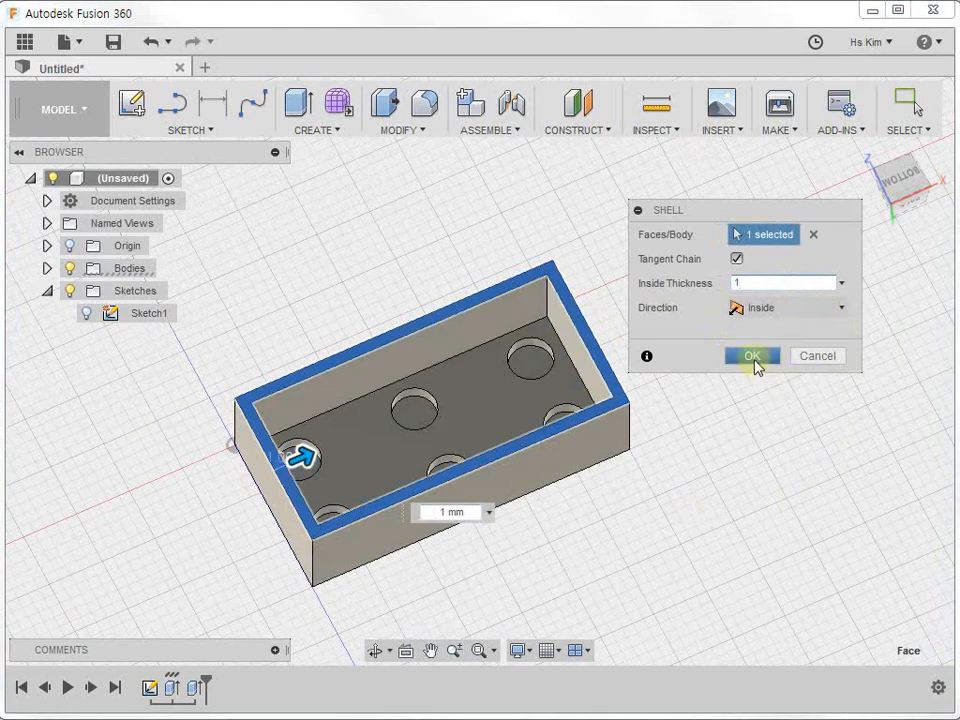
left_click(754, 360)
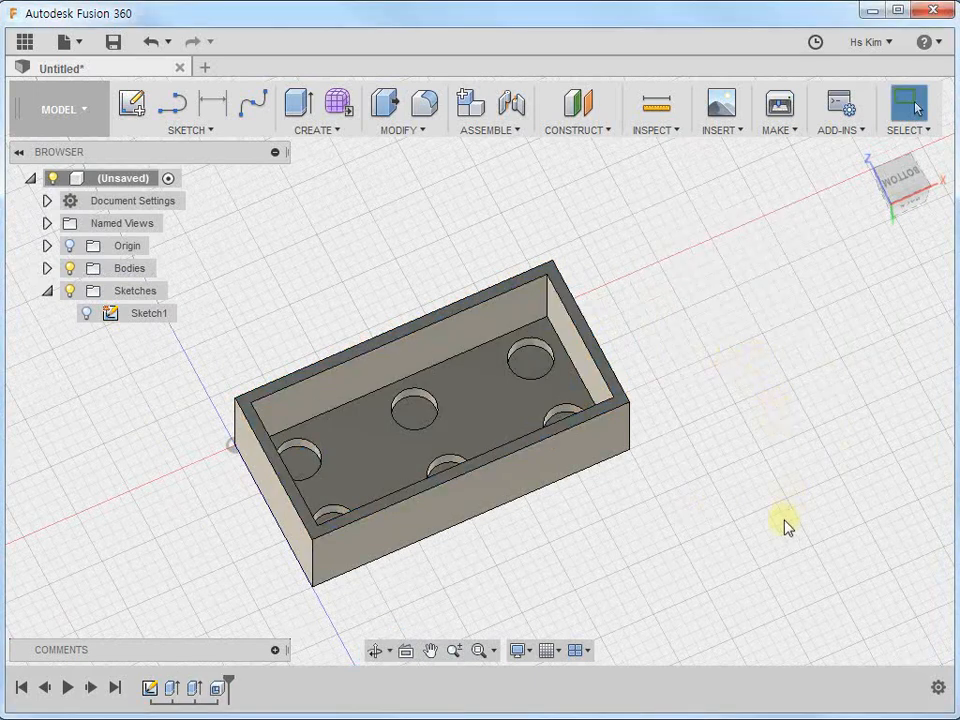
Step: Create a new sketch on the rim face around the shelled block's open underside
scroll(600, 306, "up", 3)
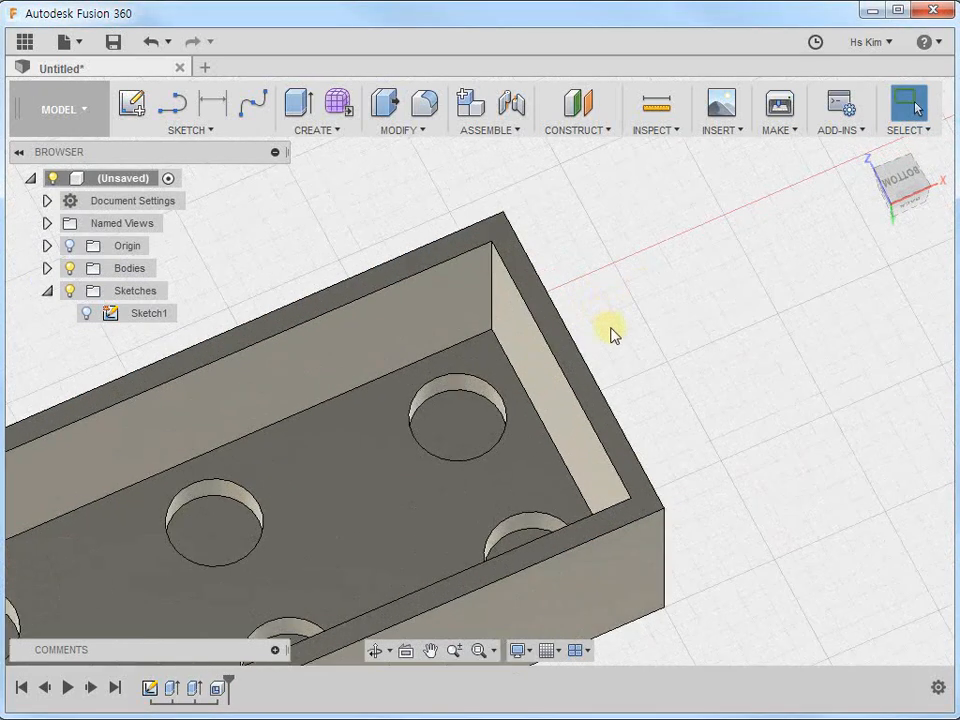
left_click(558, 335)
right_click(559, 333)
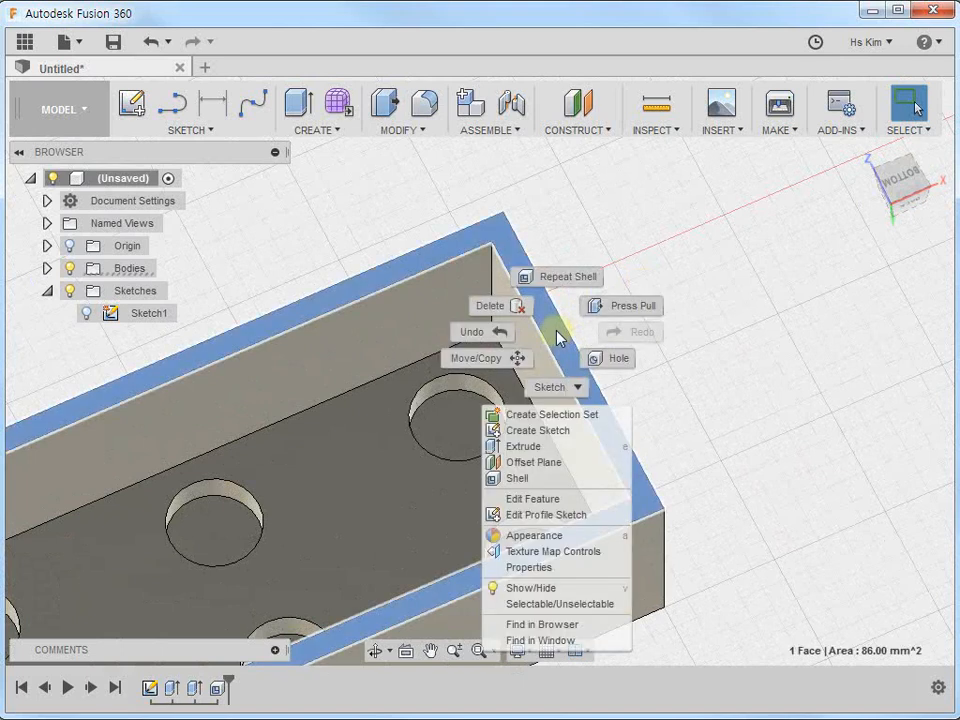
left_click(553, 437)
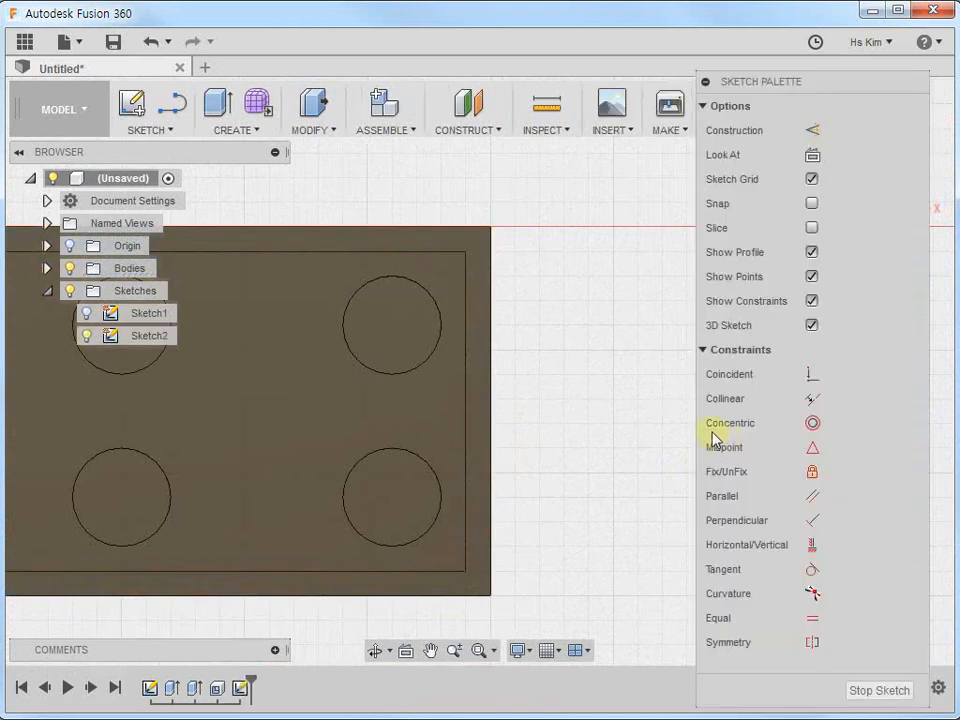
Step: Draw a vertical and a horizontal centre line joining the midpoints of the block's opposite outer edges
middle_click_drag(555, 319, 656, 341)
scroll(655, 342, "down", 2)
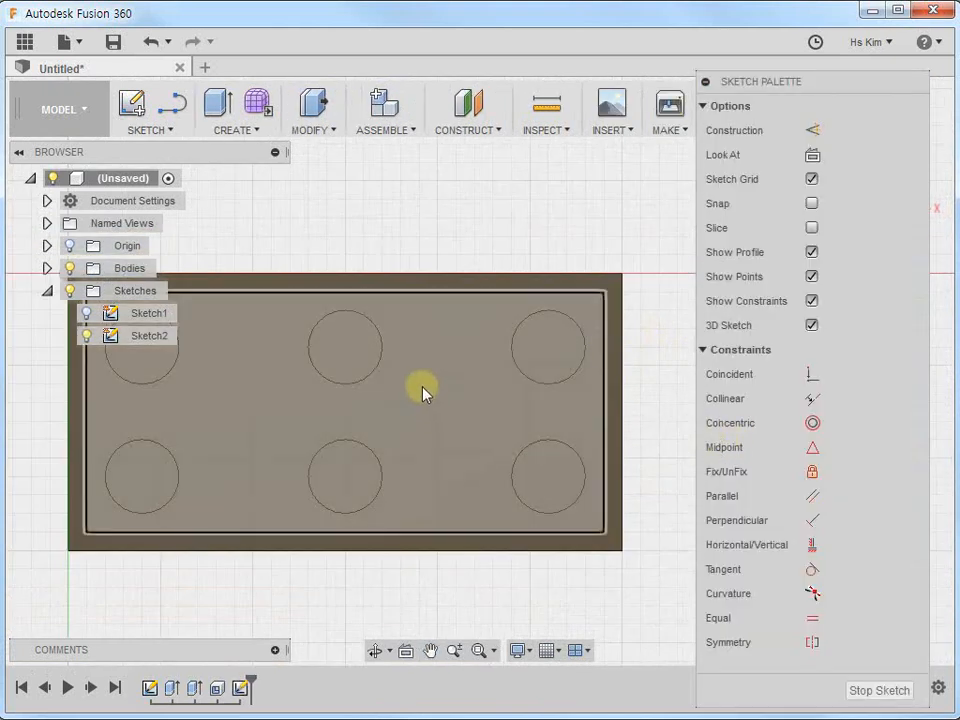
middle_click_drag(428, 242, 525, 261)
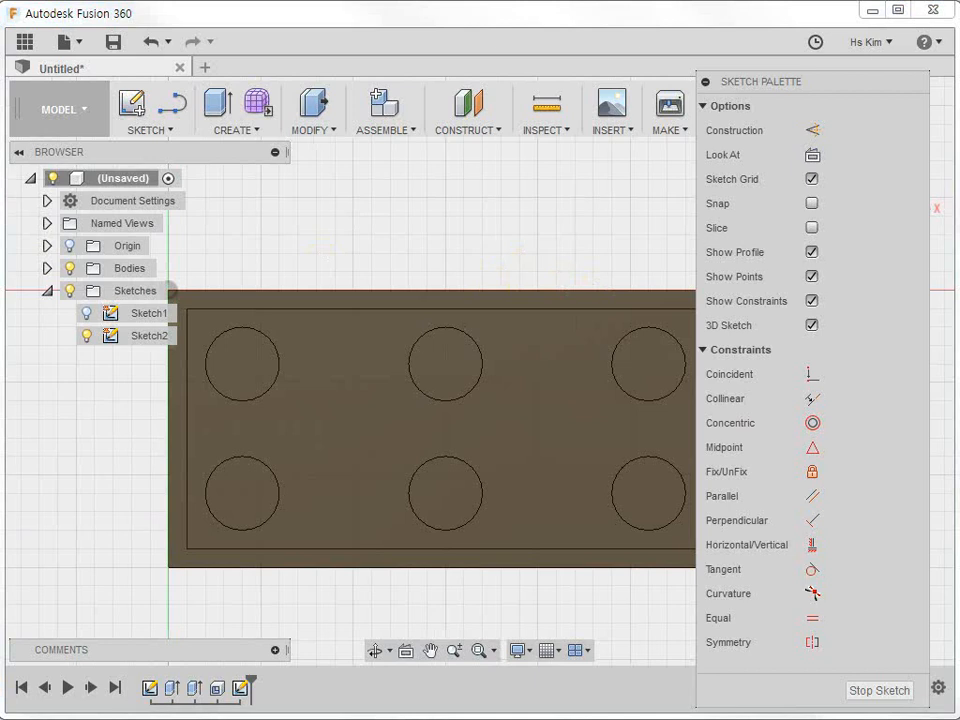
left_click(176, 104)
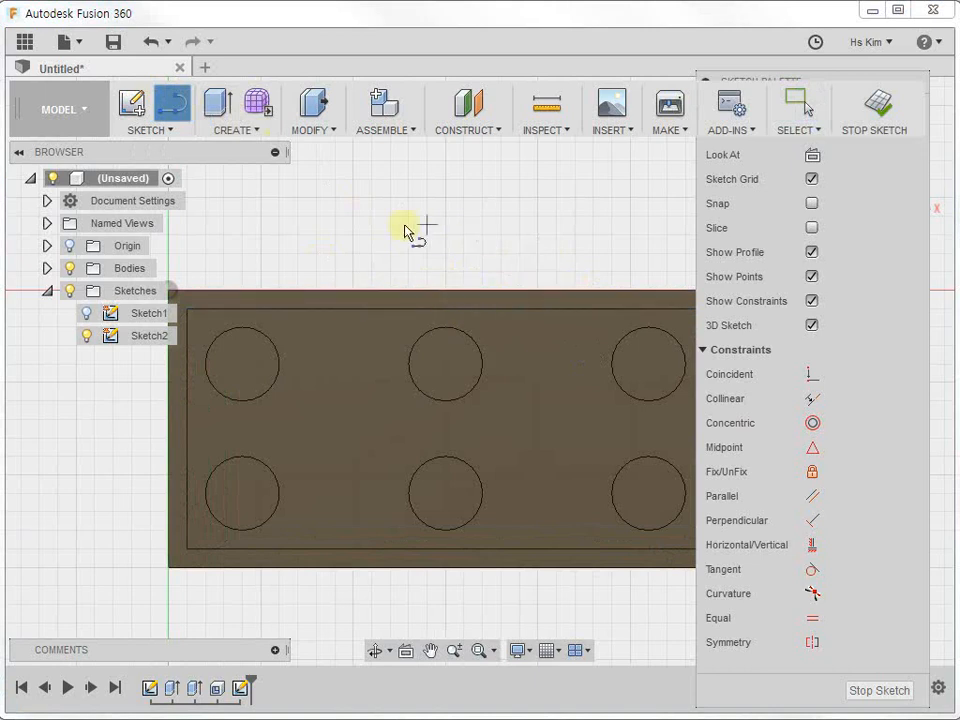
key("Escape")
middle_click_drag(542, 264, 482, 287)
key("l")
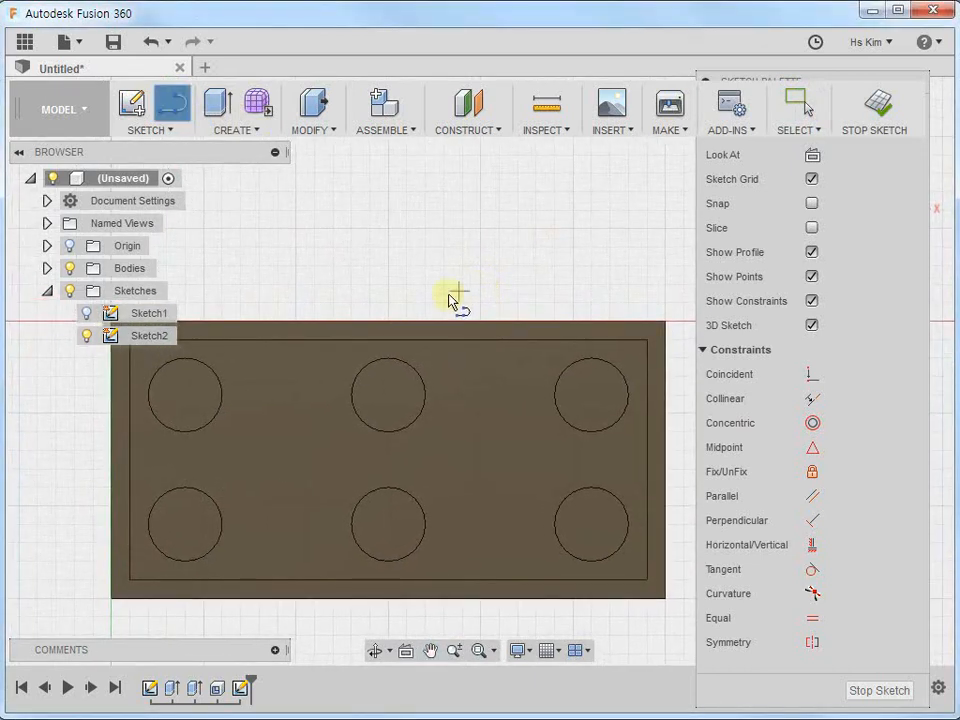
left_click(390, 322)
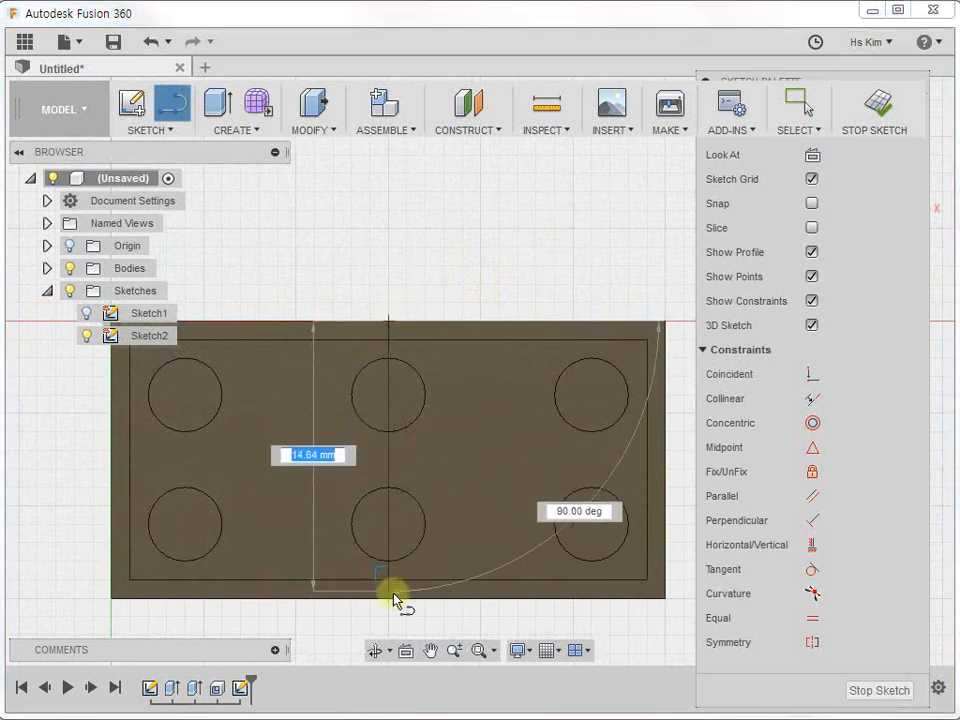
double_click(390, 600)
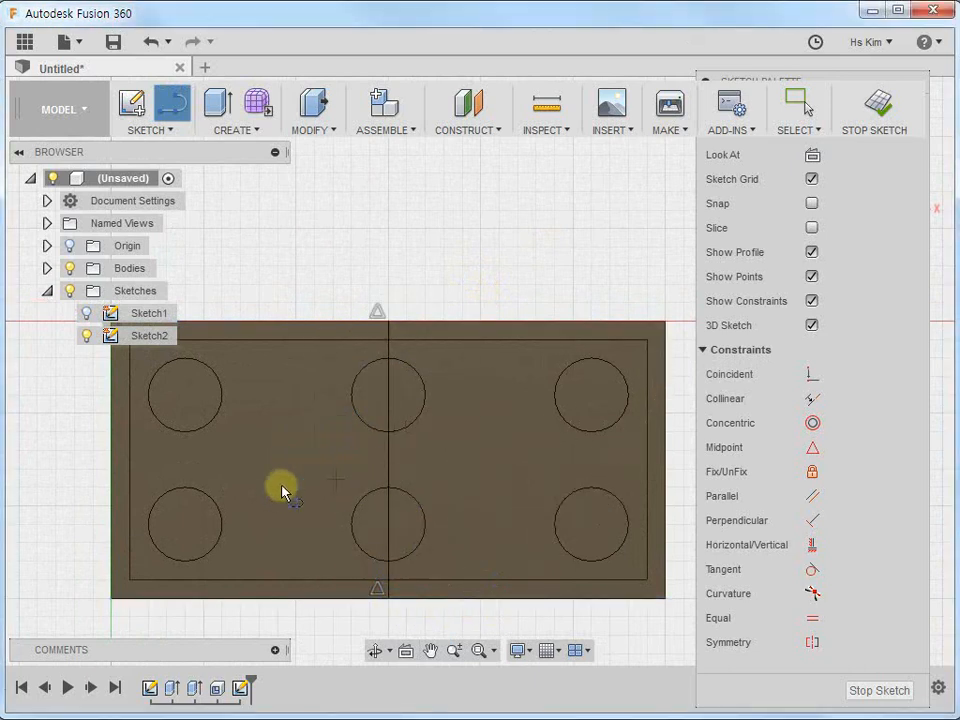
left_click(112, 460)
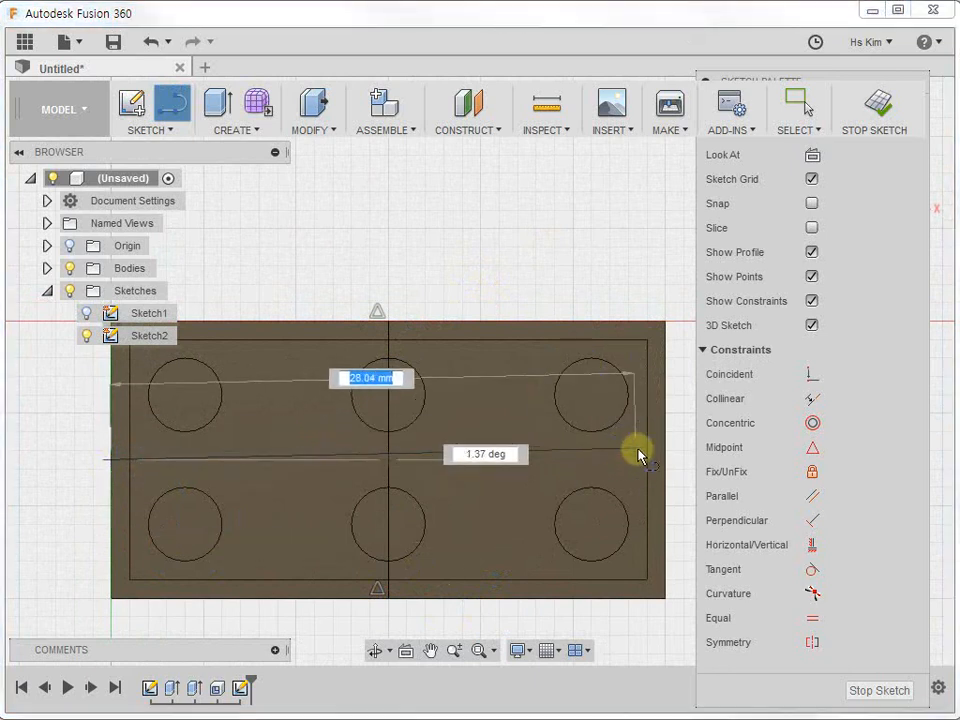
double_click(664, 460)
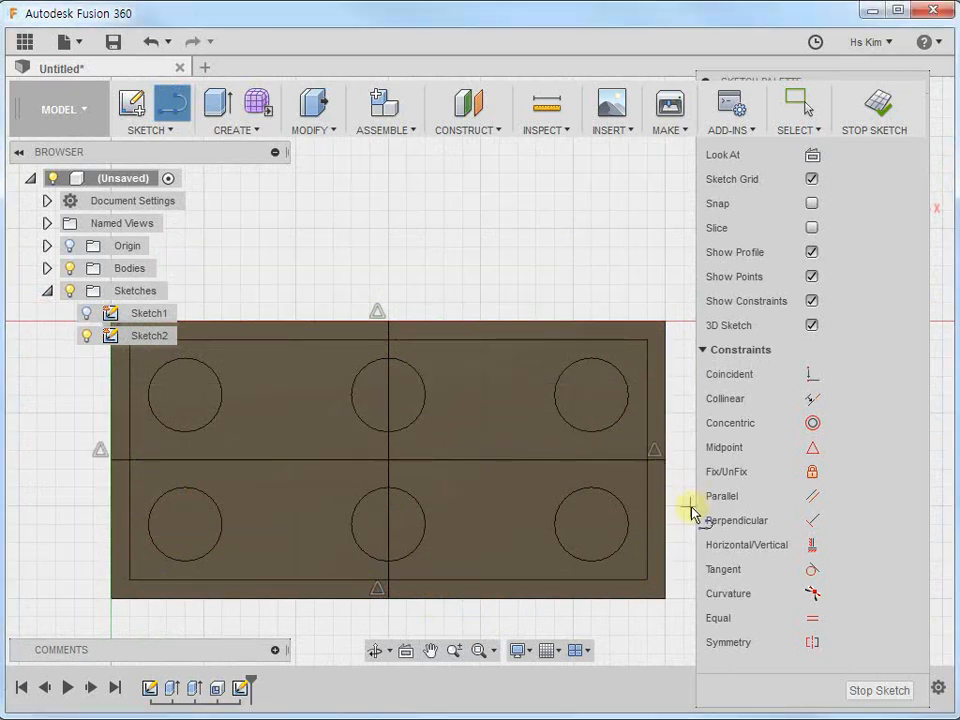
key("Escape")
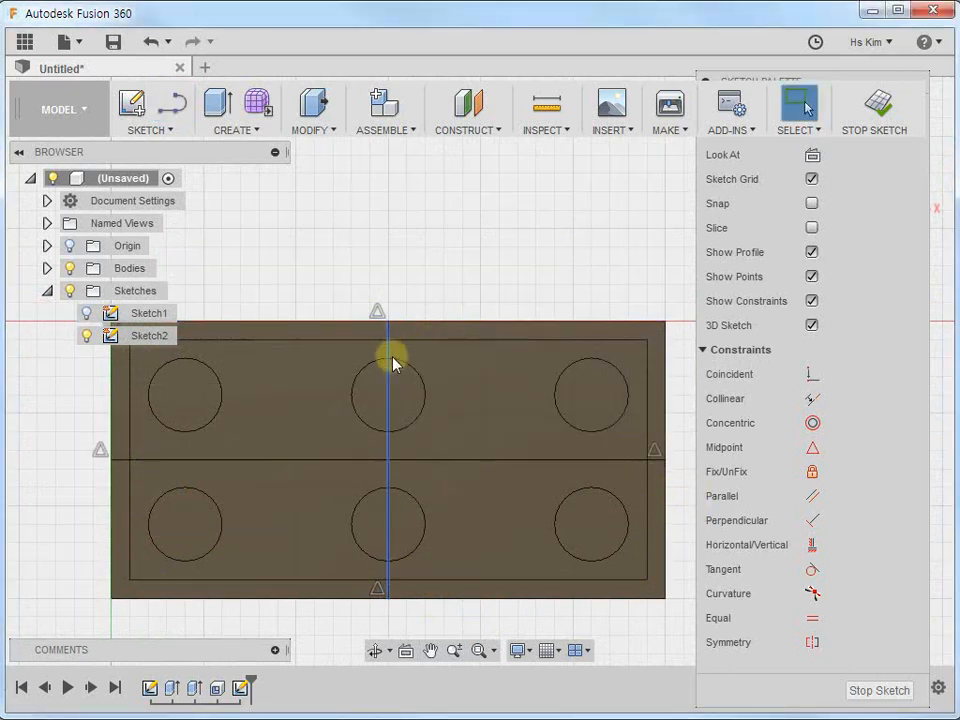
Step: Convert the vertical and horizontal centre lines into construction lines
left_click(390, 353)
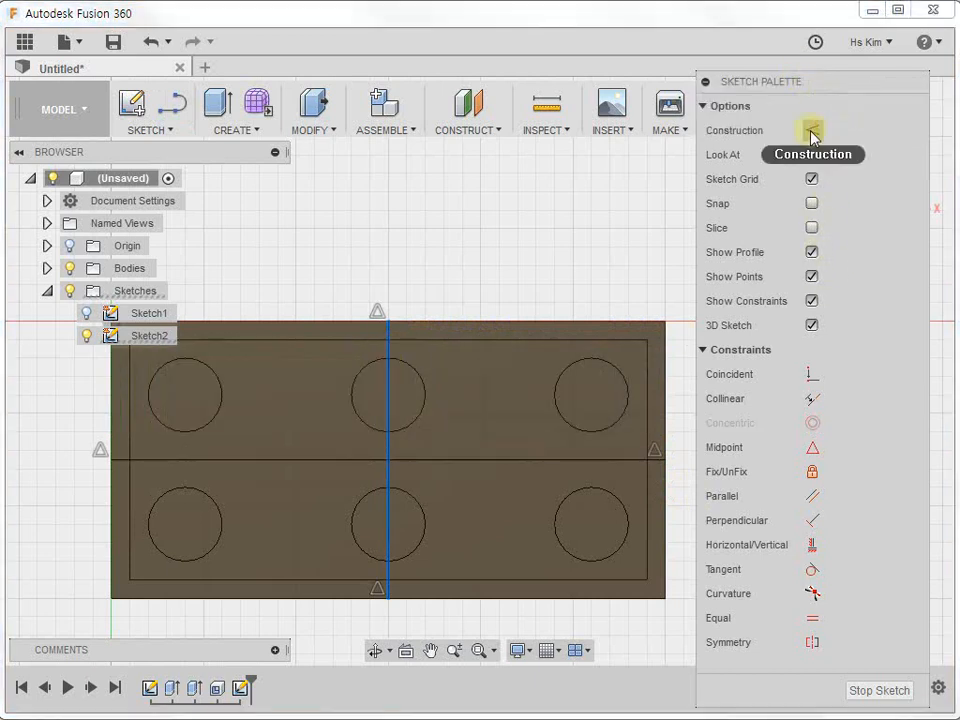
left_click(812, 130)
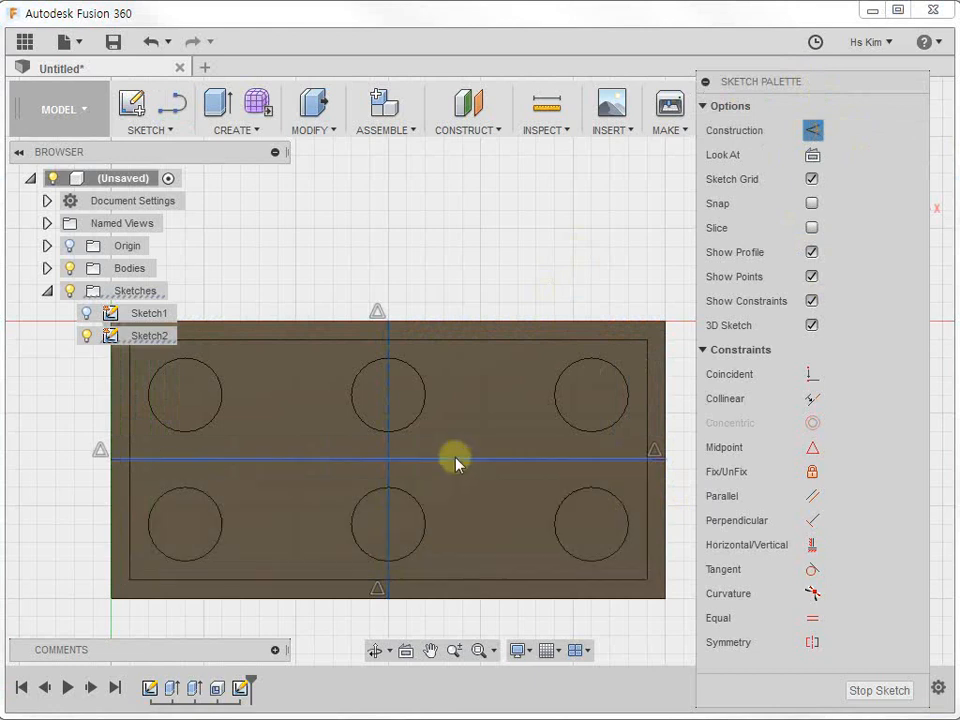
left_click(483, 461)
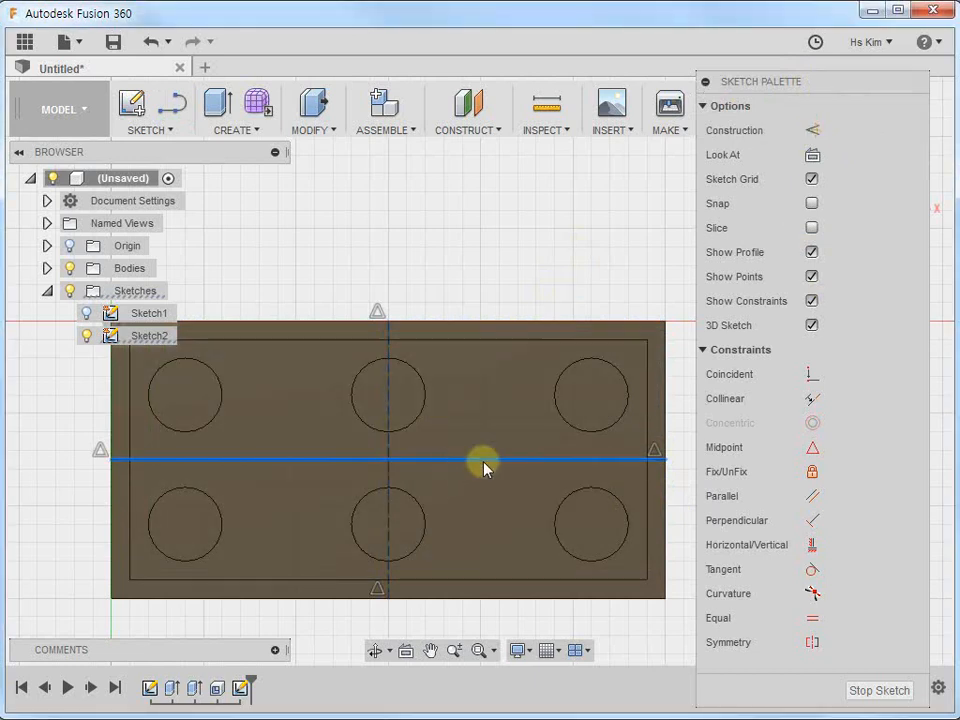
left_click(819, 131)
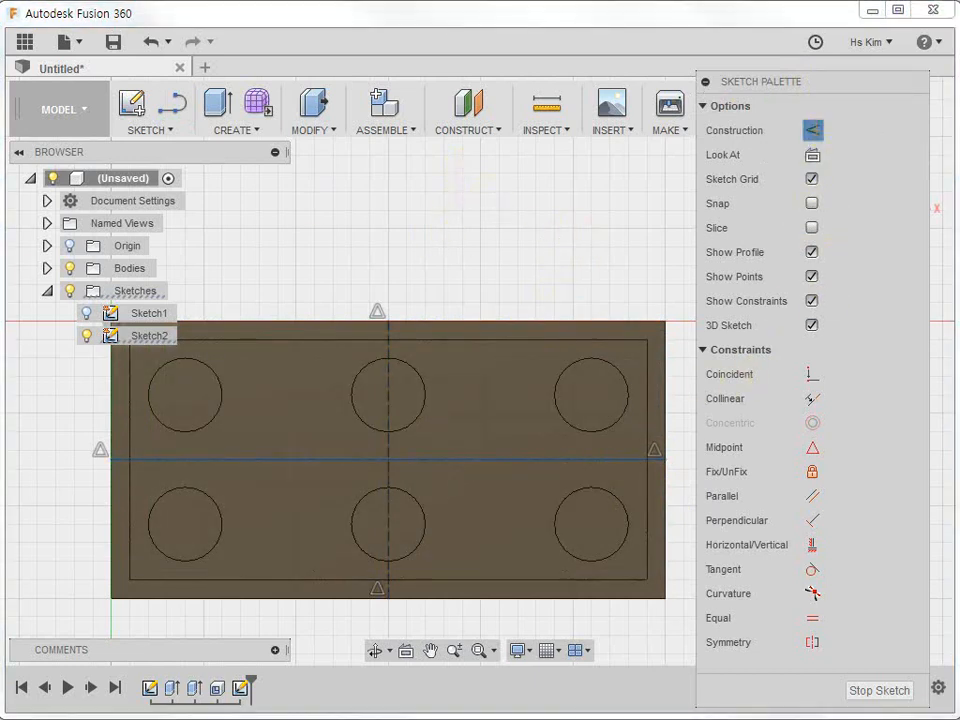
left_click(410, 308)
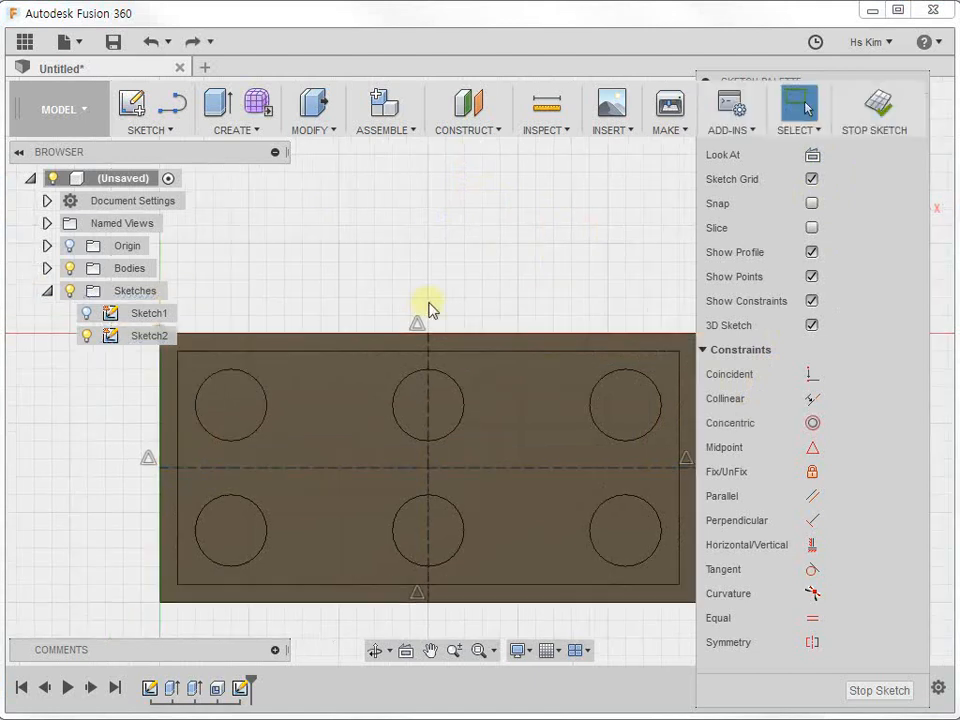
Step: Sketch a two-point rectangle about 2.2 by 0.8 mm on the upper inner wall edge and another small one on the left inner wall edge
left_click(148, 131)
mouse_move(187, 202)
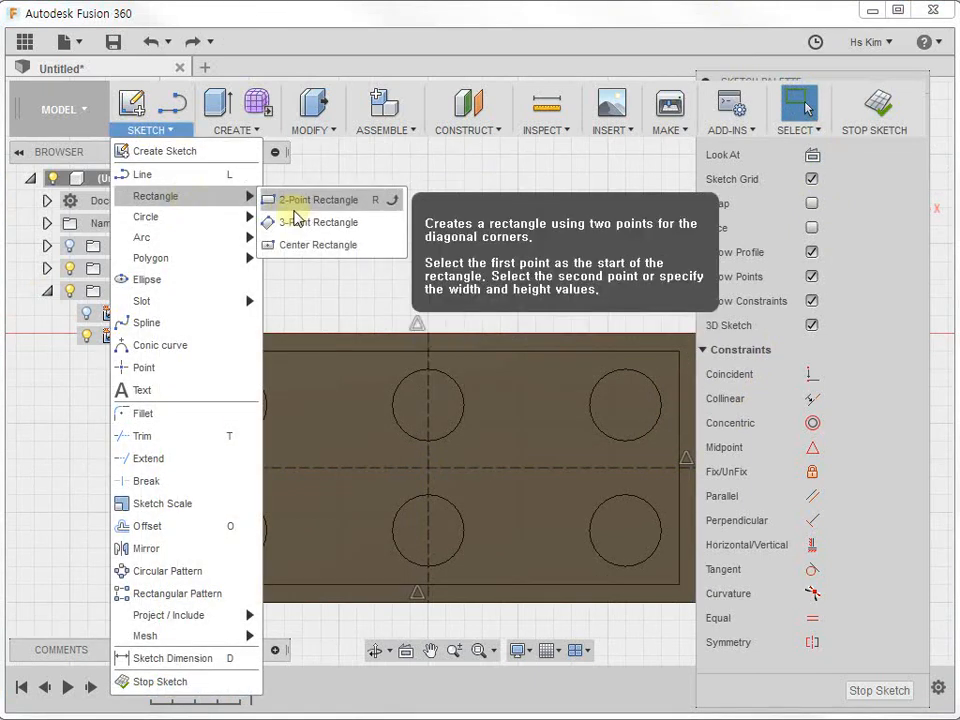
left_click(297, 205)
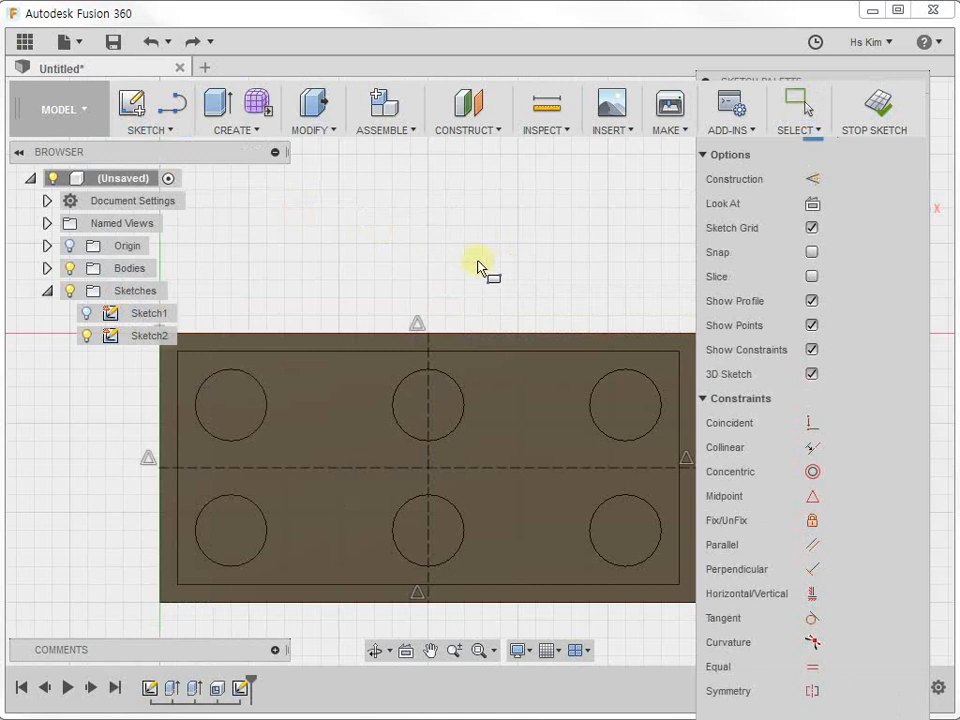
left_click(292, 351)
left_click(335, 371)
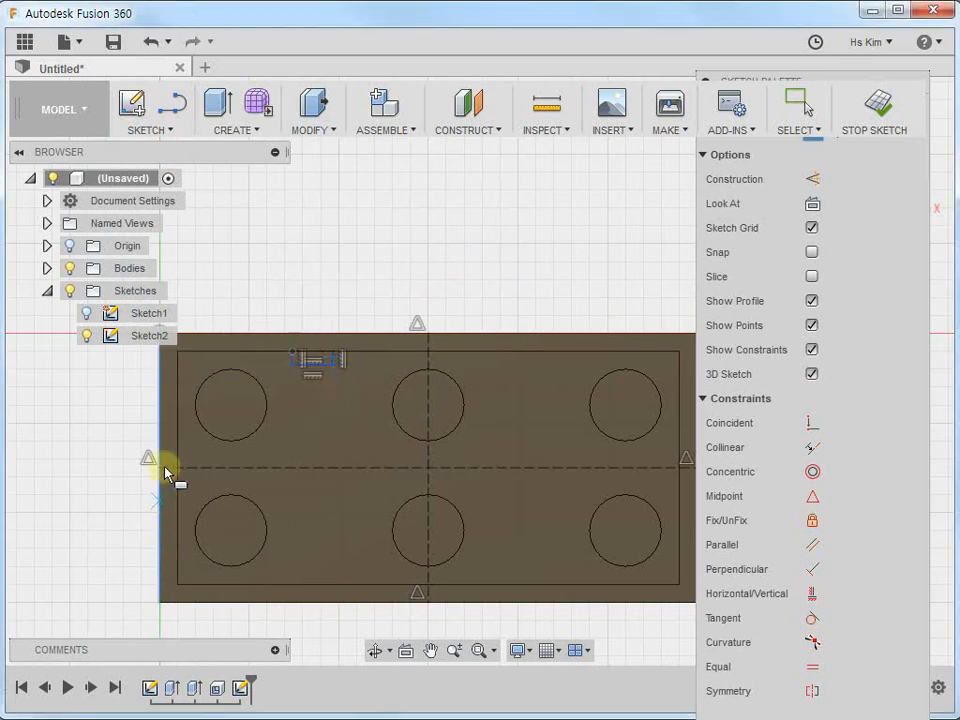
left_click(176, 431)
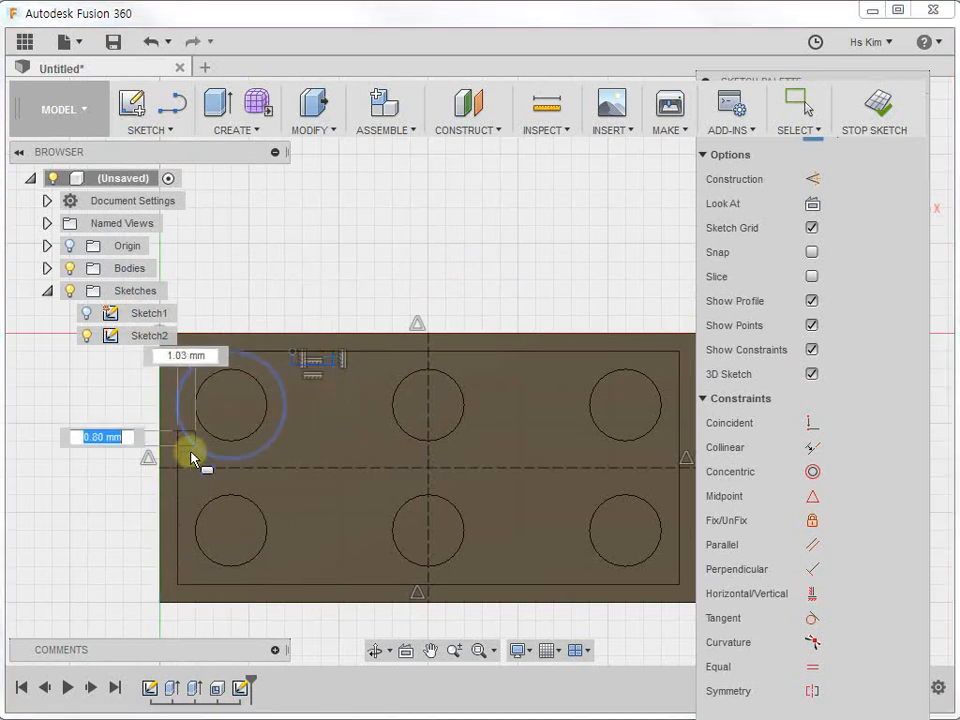
left_click(190, 459)
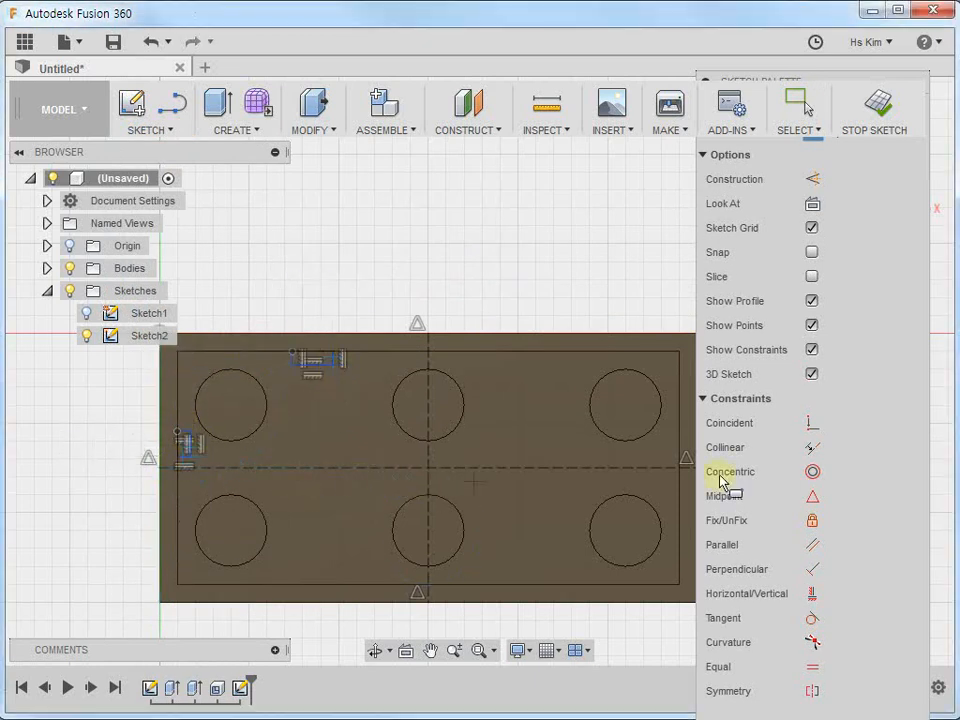
scroll(130, 478, "up", 3)
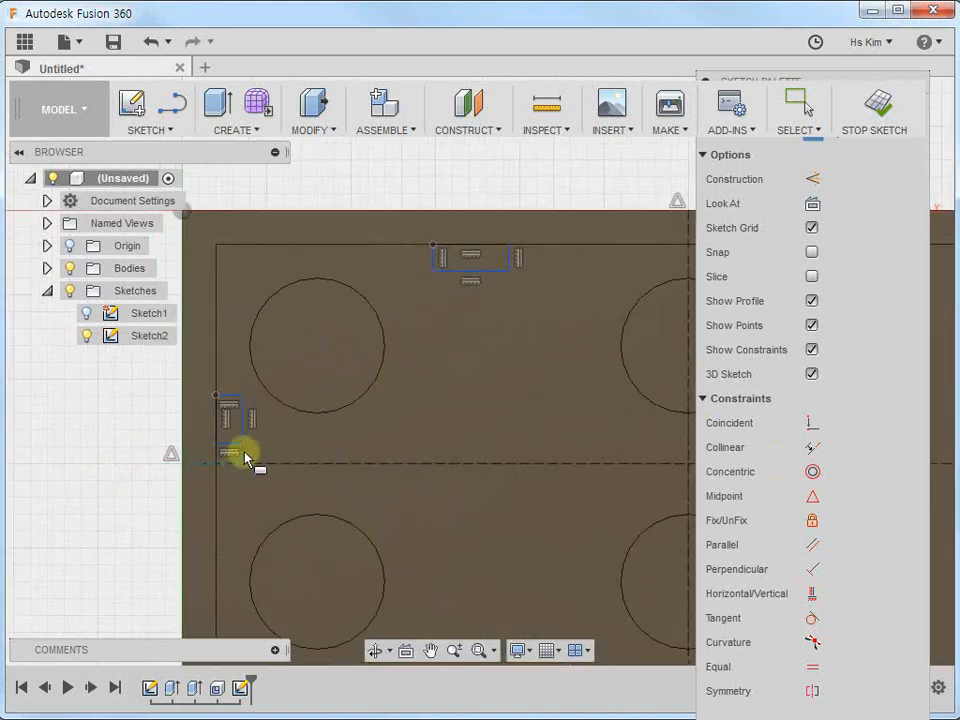
key("Escape")
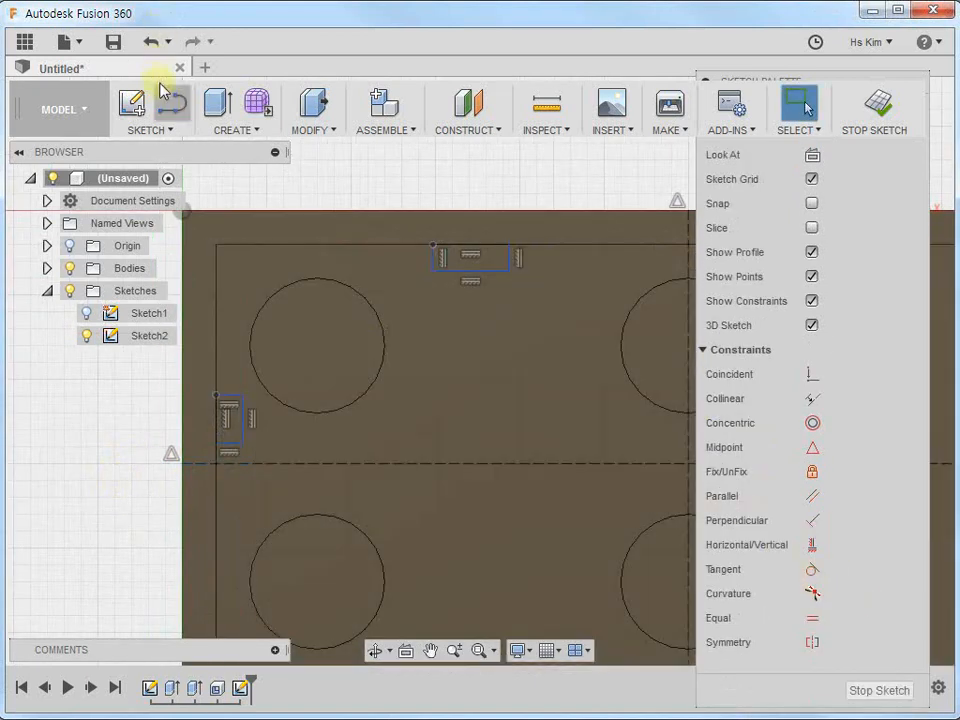
Step: Dimension the upper rectangle 6 mm from the left inner wall edge and set its width to 1 mm
scroll(497, 470, "down", 3)
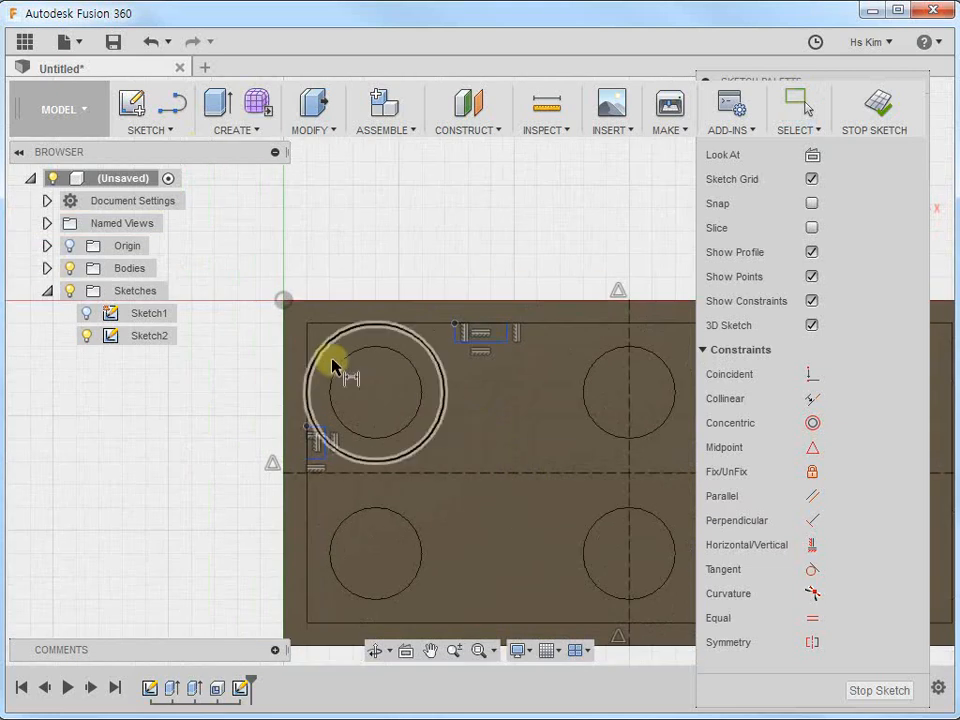
left_click(306, 347)
key("d")
left_click(455, 326)
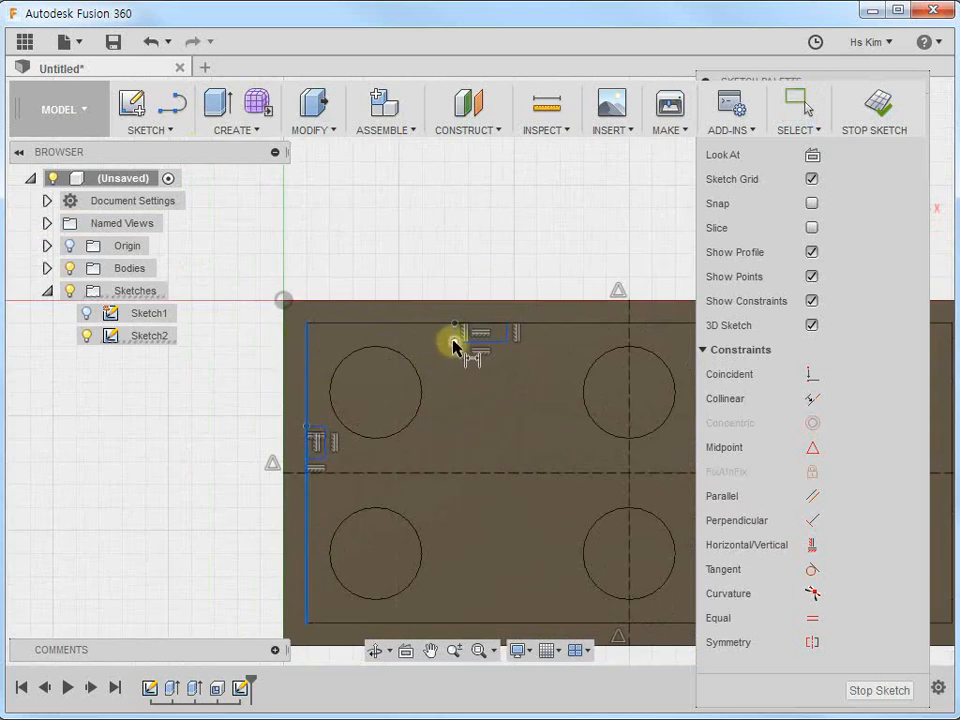
left_click(356, 251)
type("6")
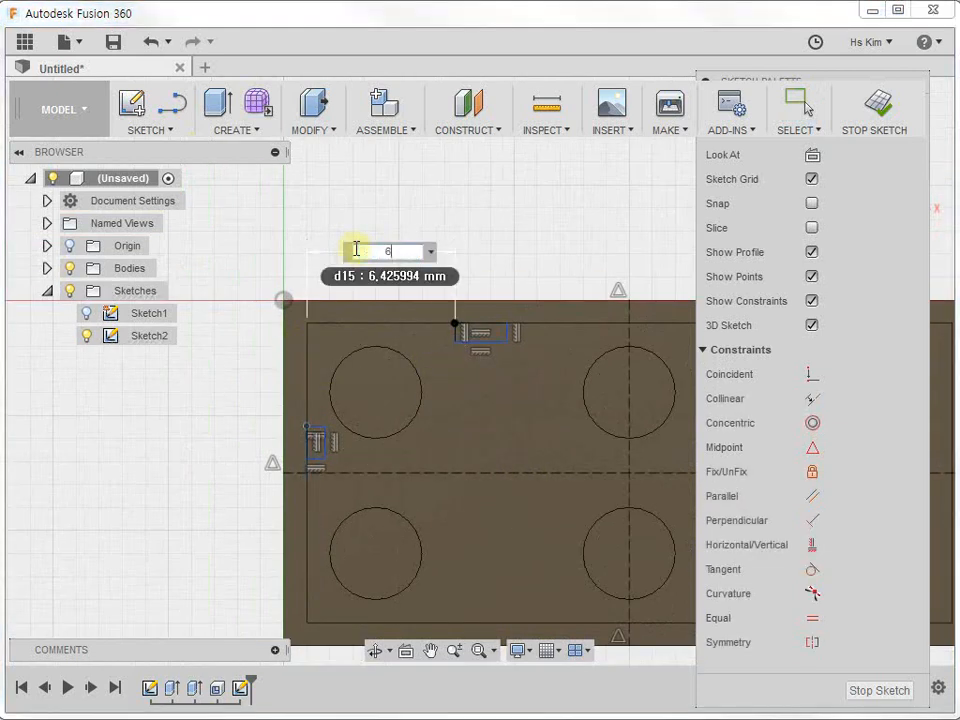
key("Return")
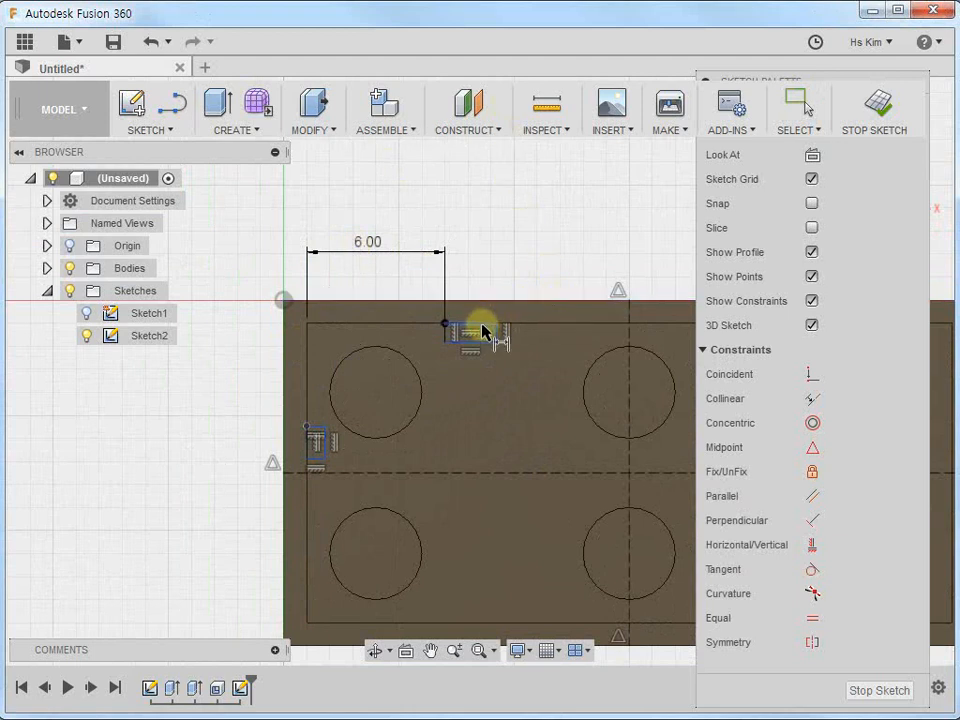
left_click(483, 331)
left_click(467, 258)
type("1")
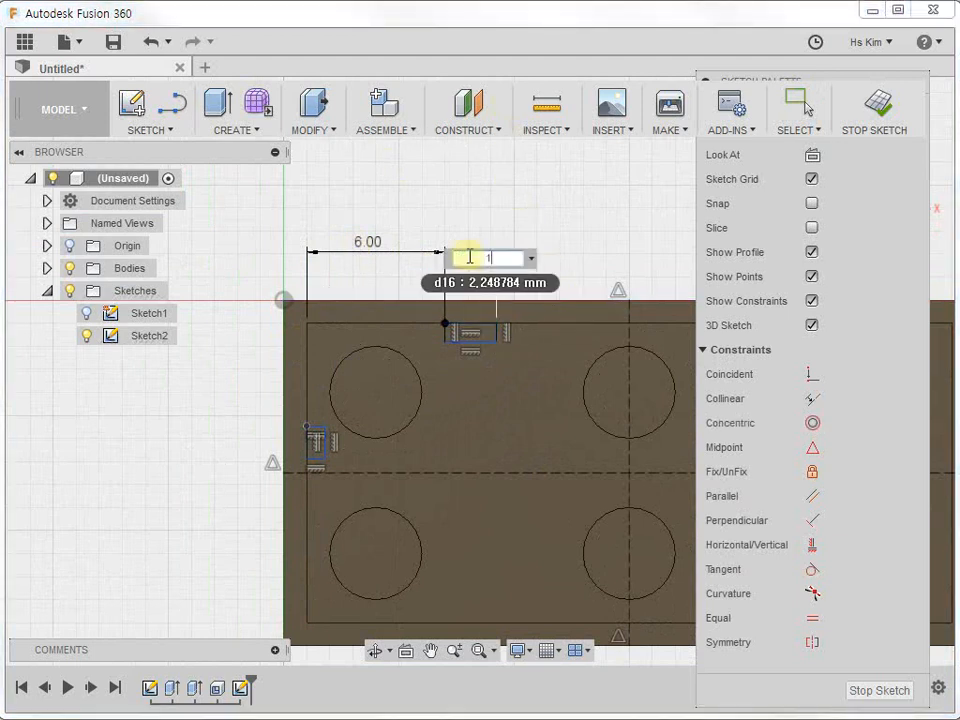
key("Return")
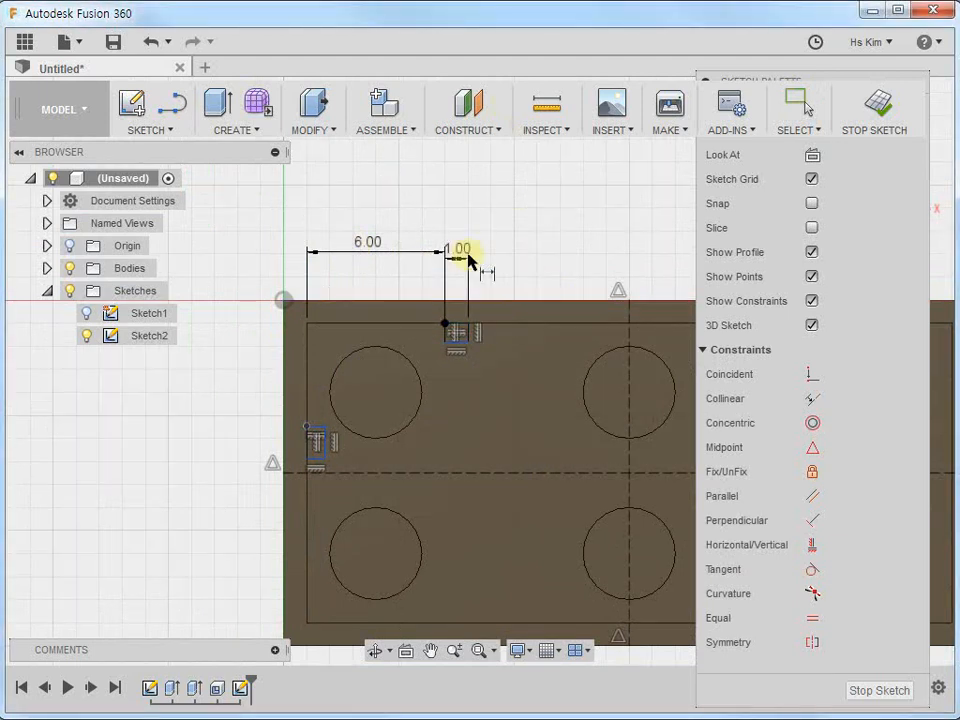
Step: Dimension the left rectangle's upper corner 3 mm below the upper-left inner corner of the wall
left_click(307, 323)
left_click(307, 427)
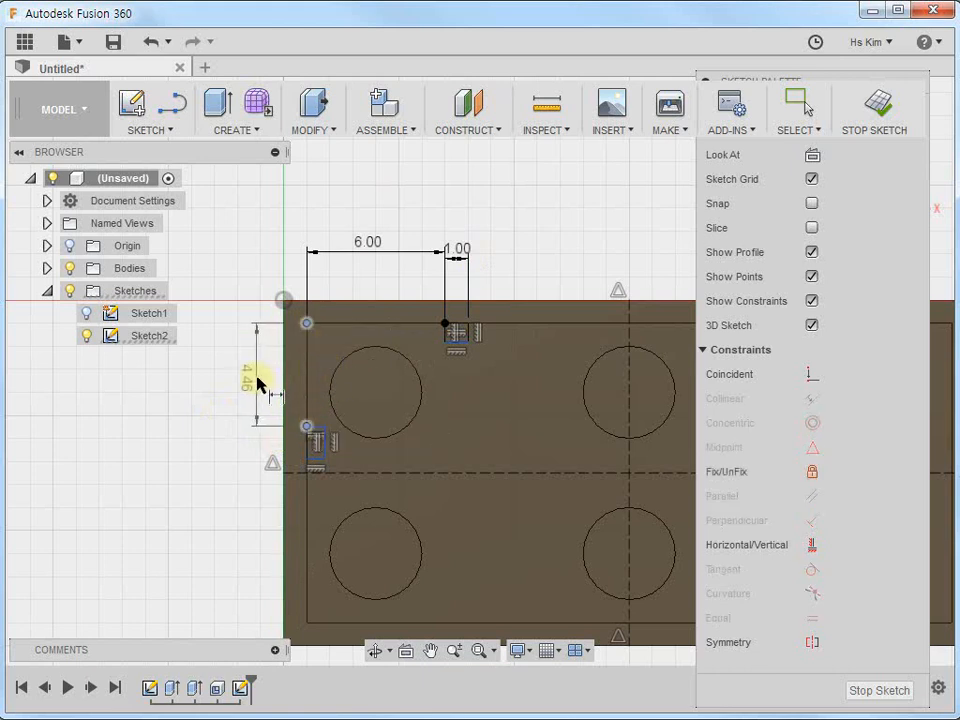
left_click(247, 377)
type("3")
key("Return")
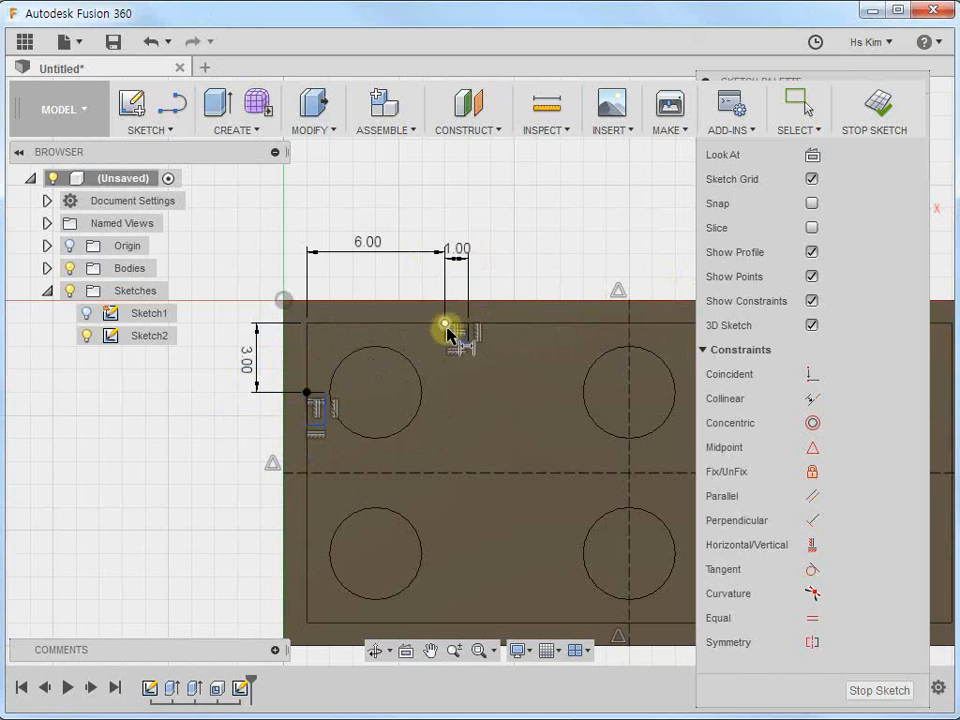
Step: Set the upper rectangle's height, measured inward from the wall edge, to 0.5 mm
scroll(447, 333, "up", 4)
left_click(405, 333)
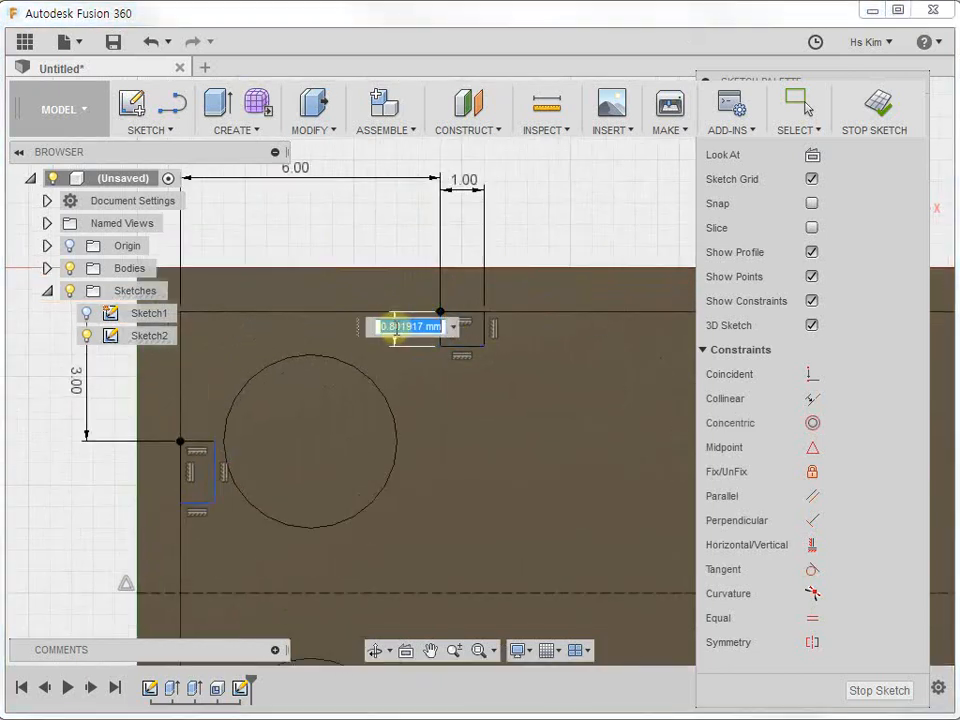
type("0")
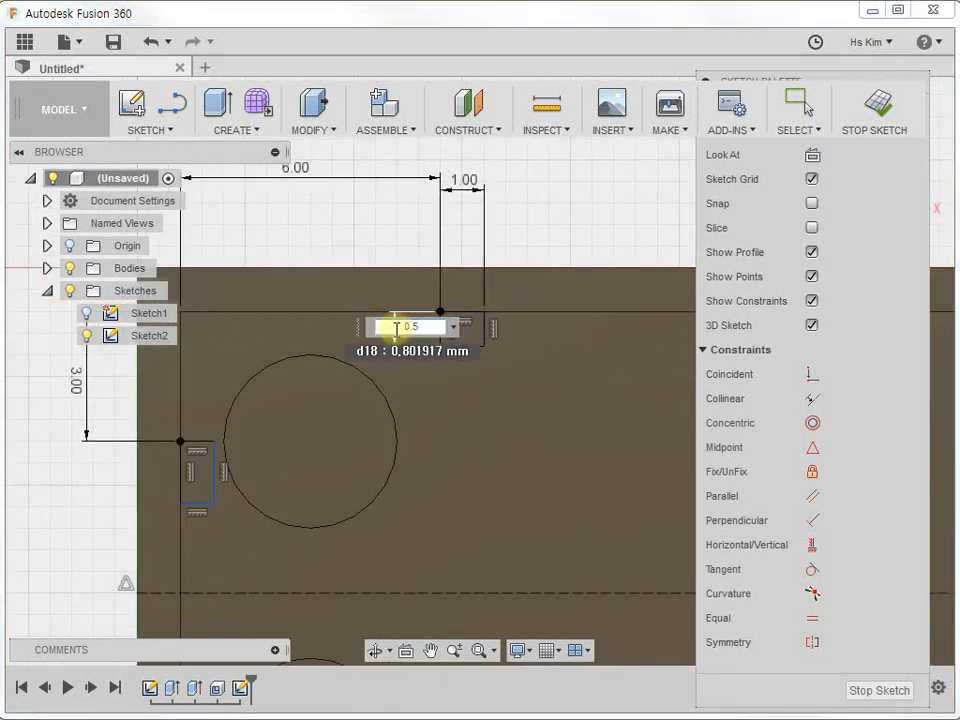
type(".5")
key("Return")
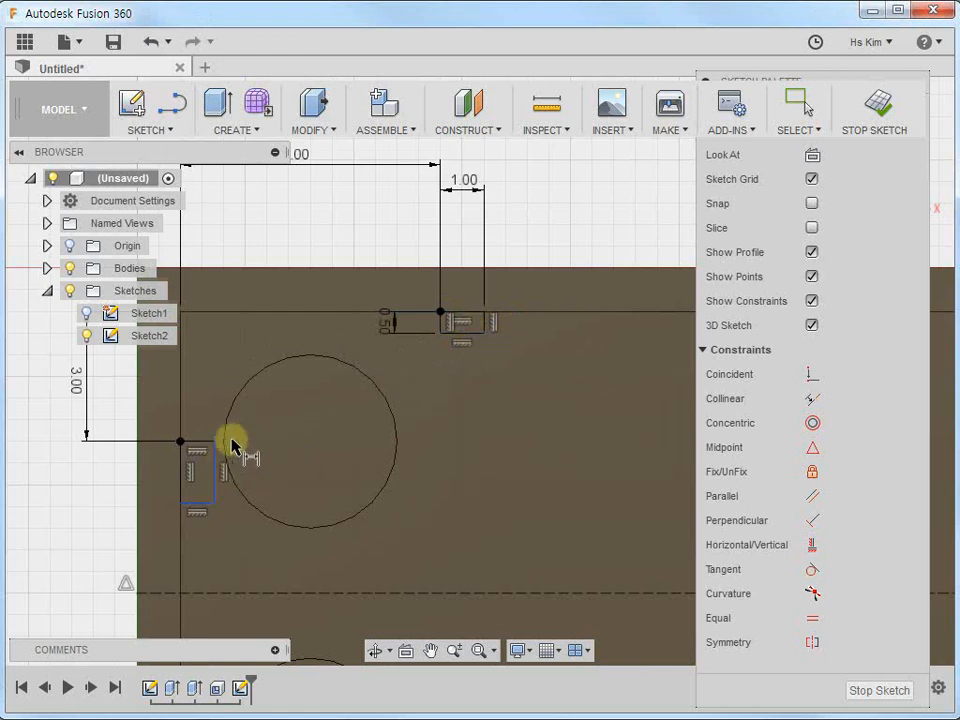
Step: Apply Equal constraints so the left rectangle's short and long sides match those of the upper rectangle
left_click(812, 619)
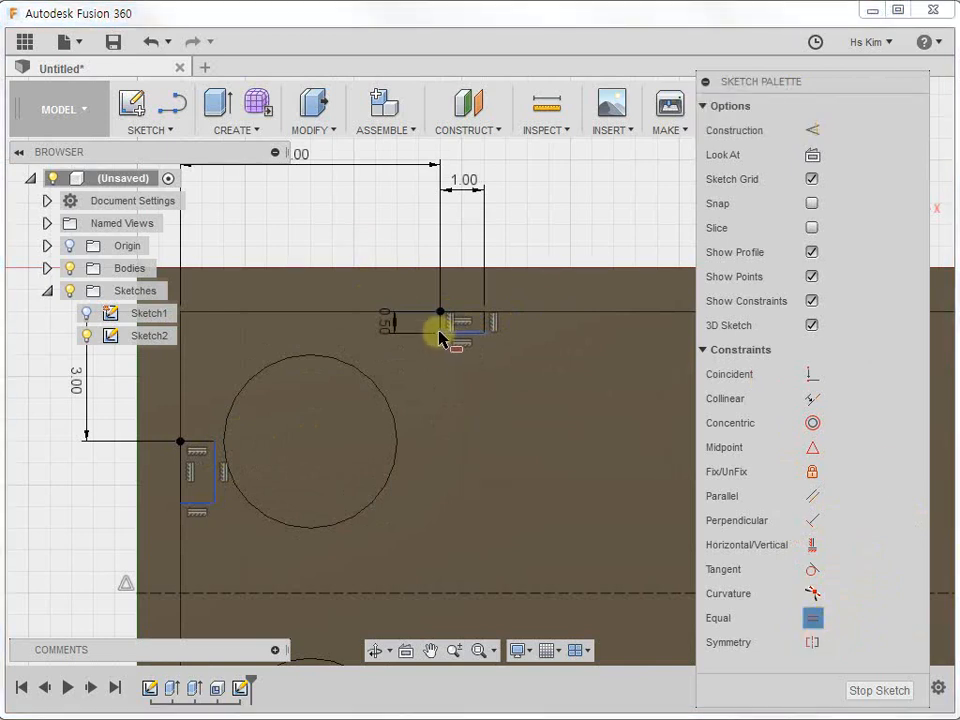
left_click(442, 324)
left_click(196, 446)
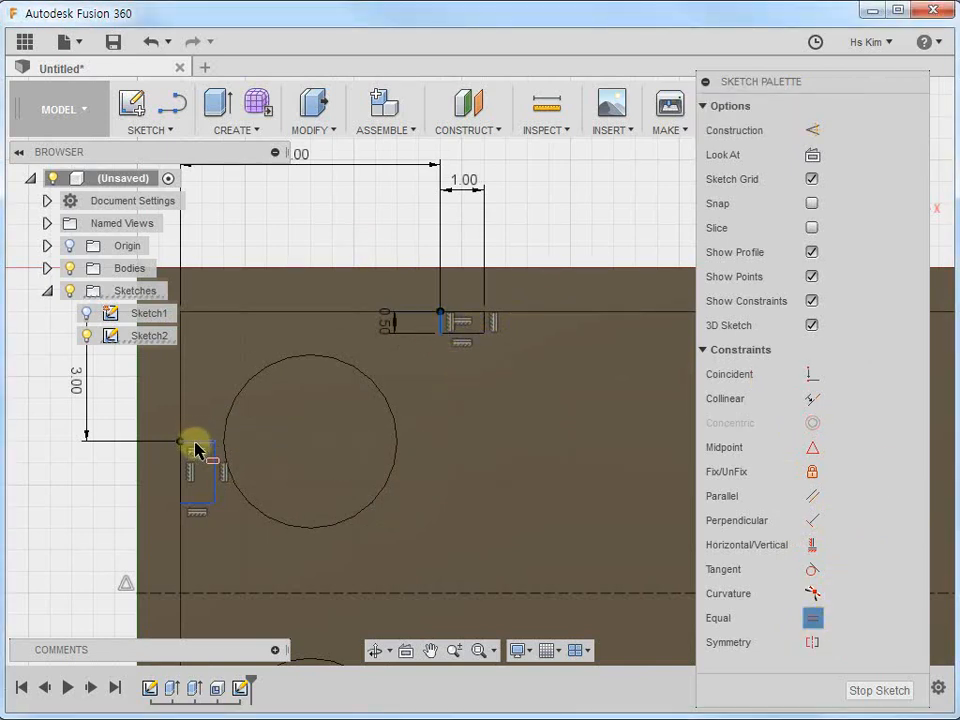
left_click(468, 334)
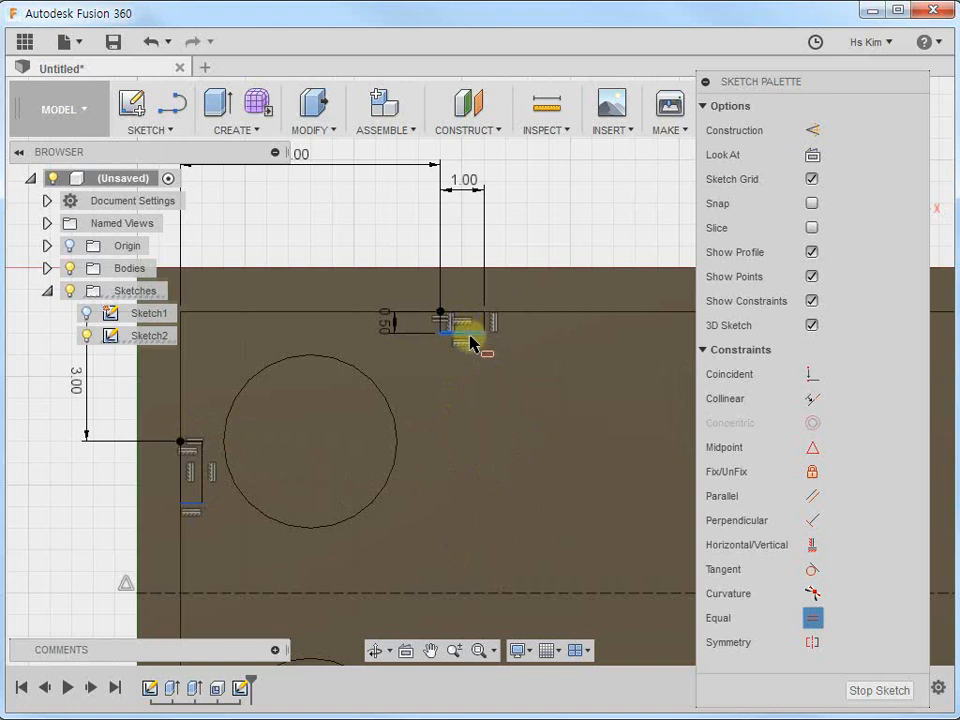
left_click(199, 462)
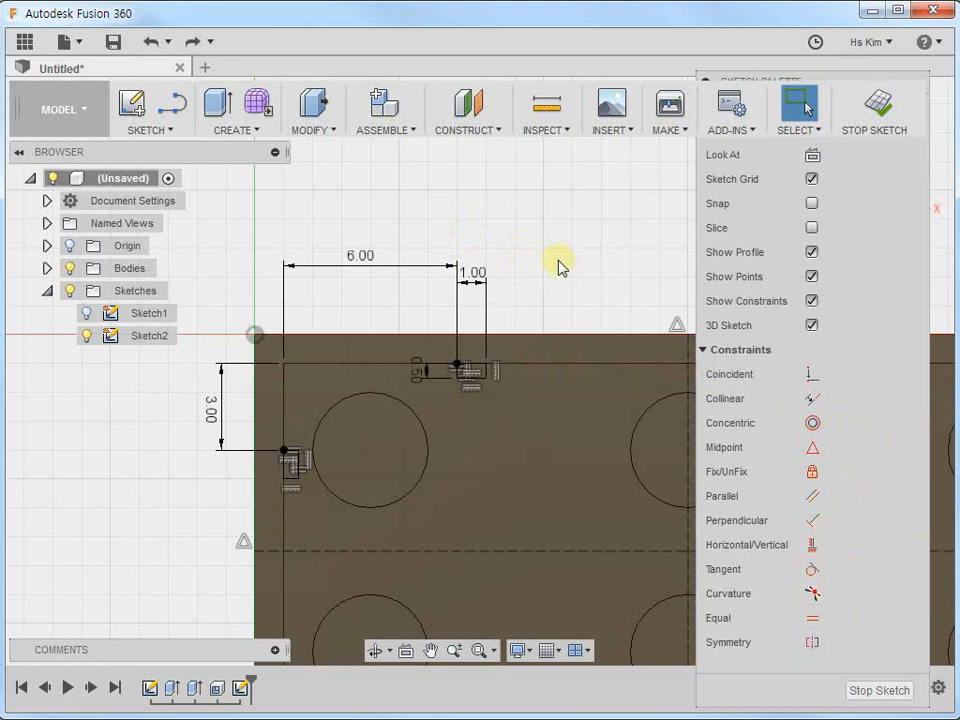
Step: Sketch a 6 mm center-diameter circle on the horizontal centerline, between the left and middle stud columns
mouse_move(564, 259)
middle_mouse_down()
mouse_move(521, 186)
mouse_move(514, 208)
middle_mouse_up()
left_click(143, 135)
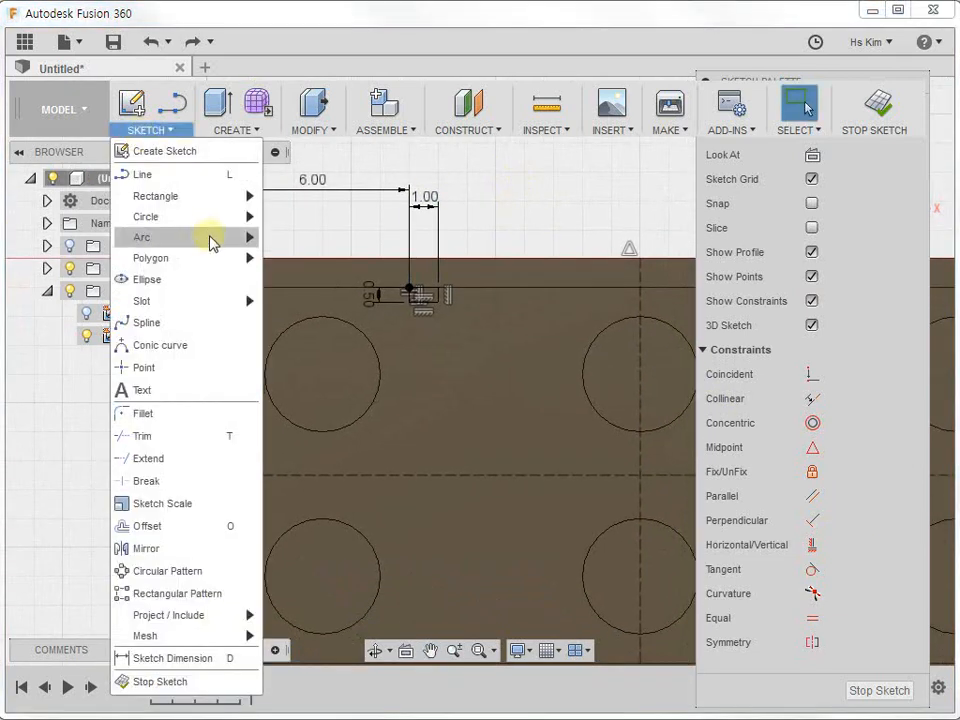
mouse_move(208, 217)
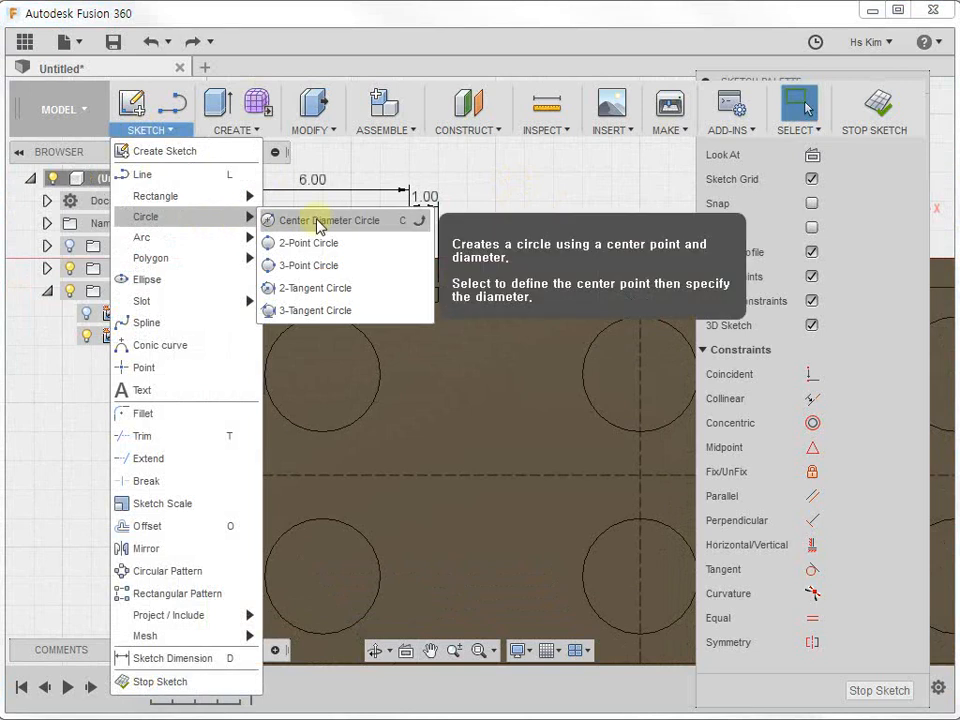
left_click(318, 221)
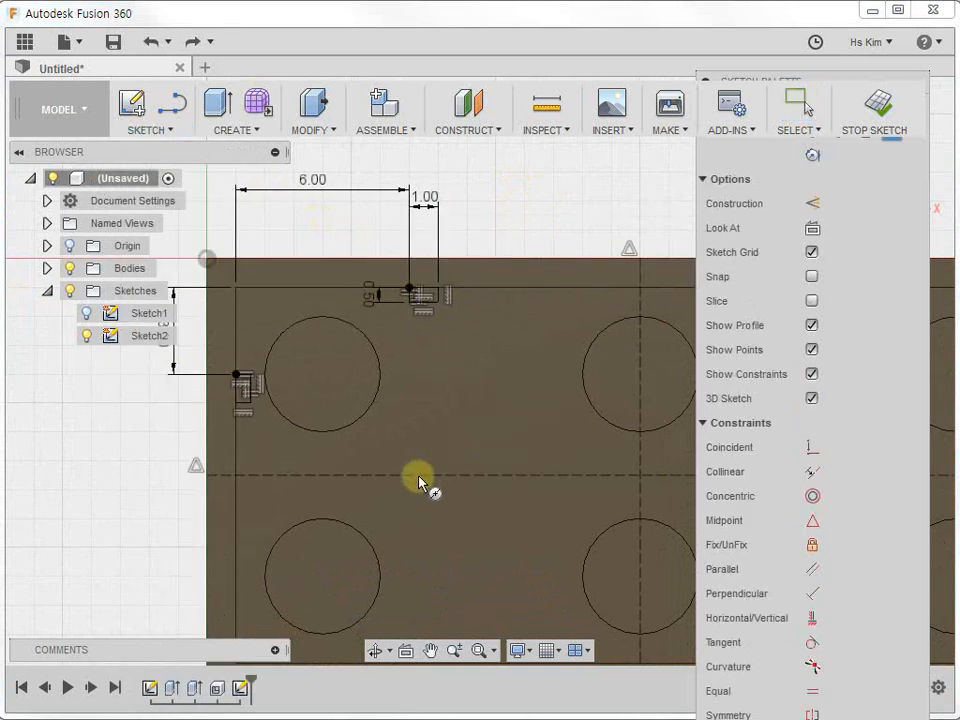
left_click(492, 474)
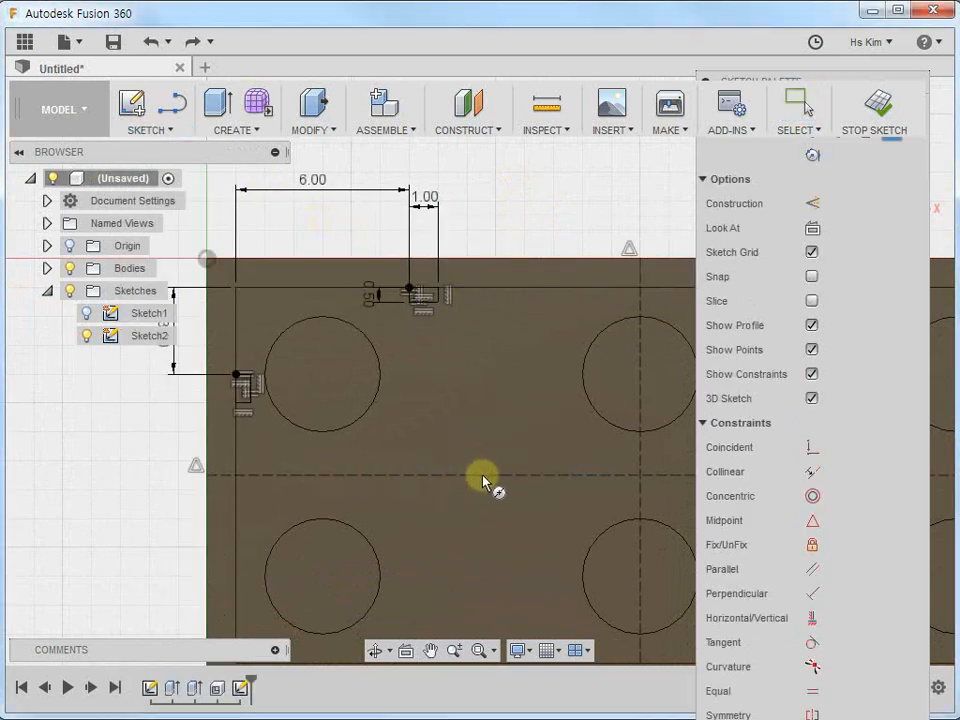
type("6")
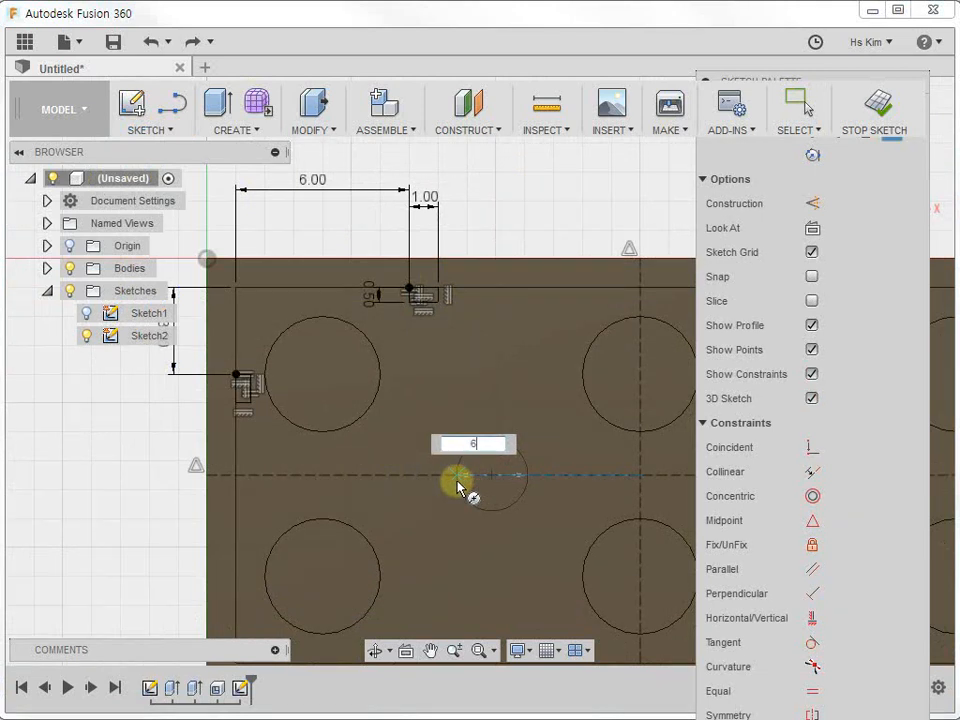
key("Return")
key("Escape")
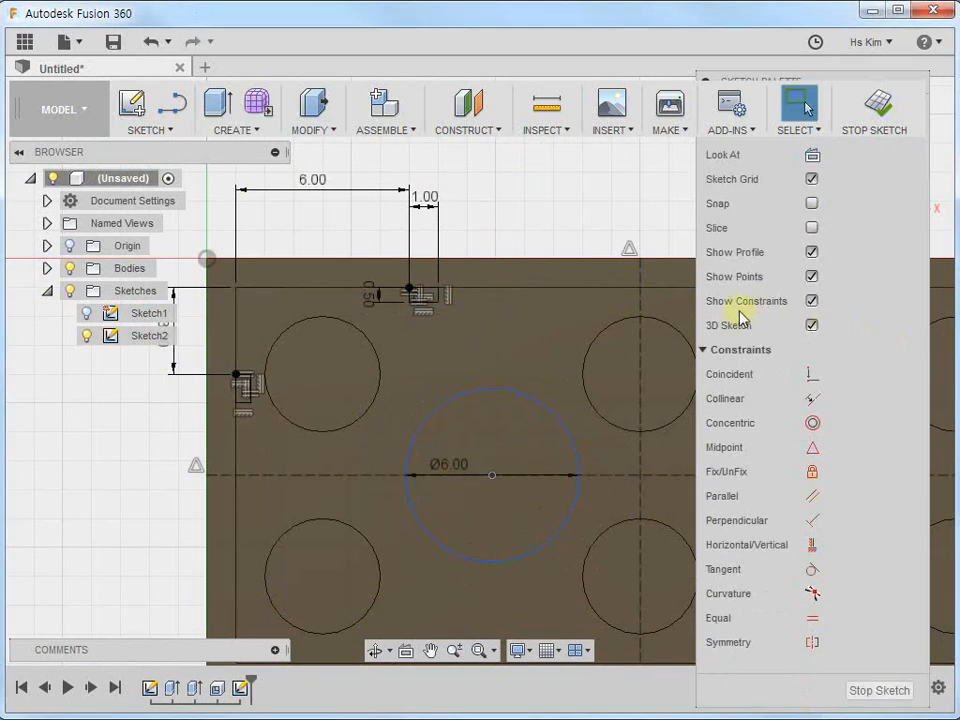
Step: Sketch a 7 mm circle concentric with the 6 mm circle
right_click(491, 214)
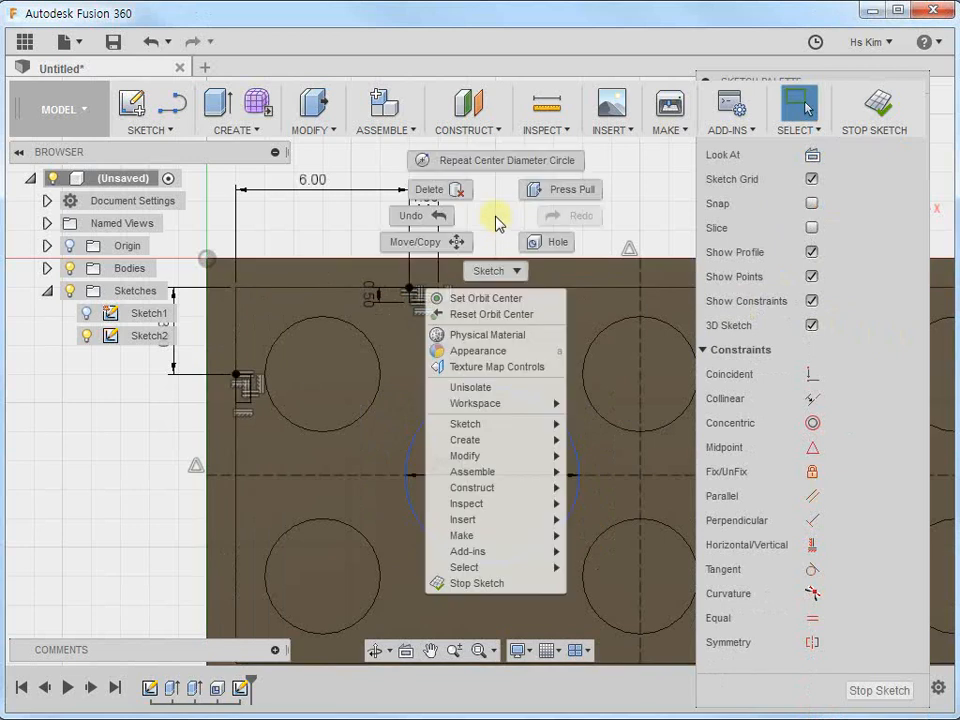
left_click(521, 405)
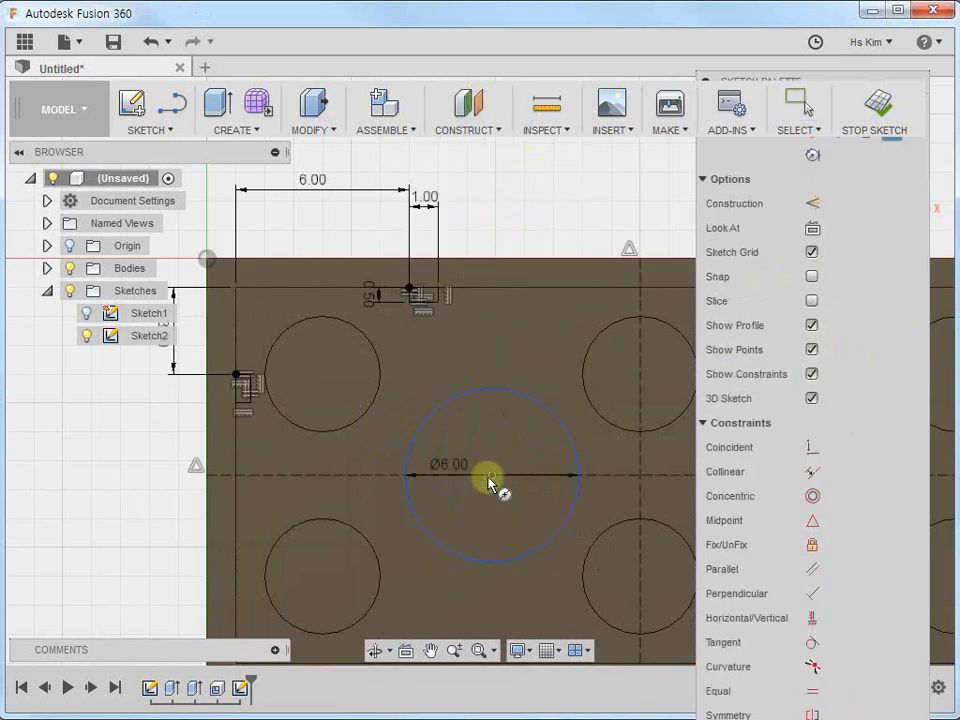
type("o7")
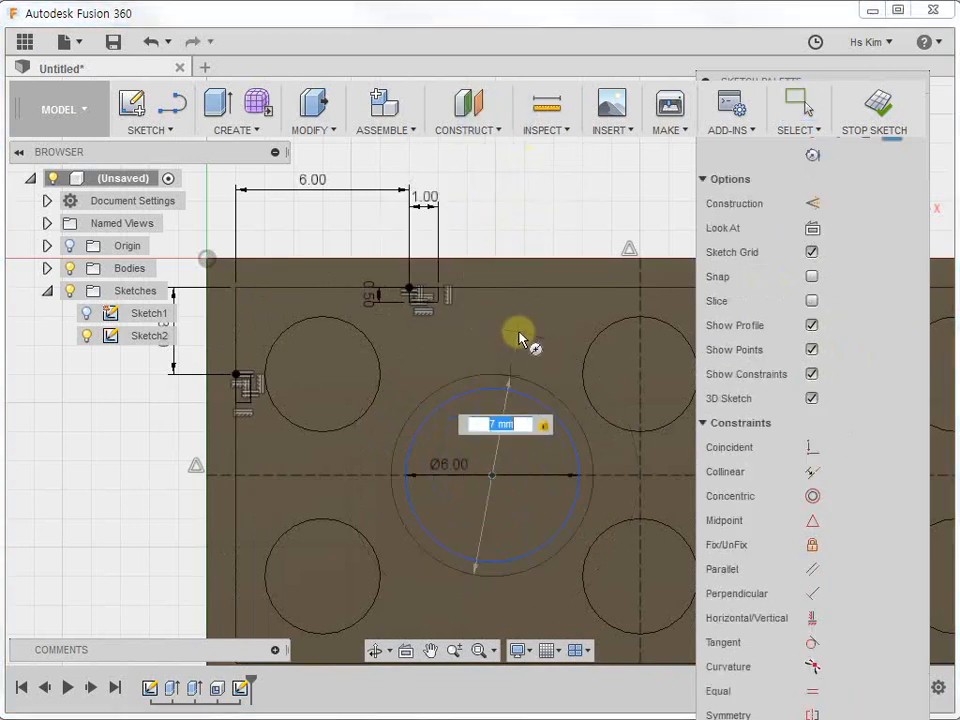
key("Return")
Step: Dimension the concentric circles' center 8.5 mm from the left inner wall edge
scroll(448, 231, "down", 2)
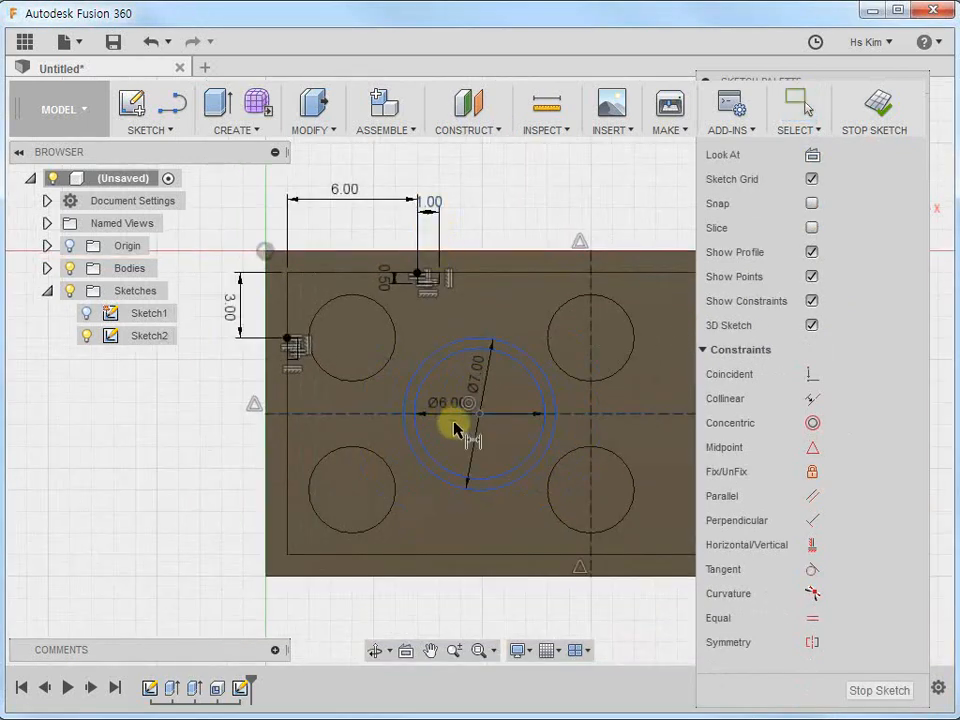
left_click(290, 394)
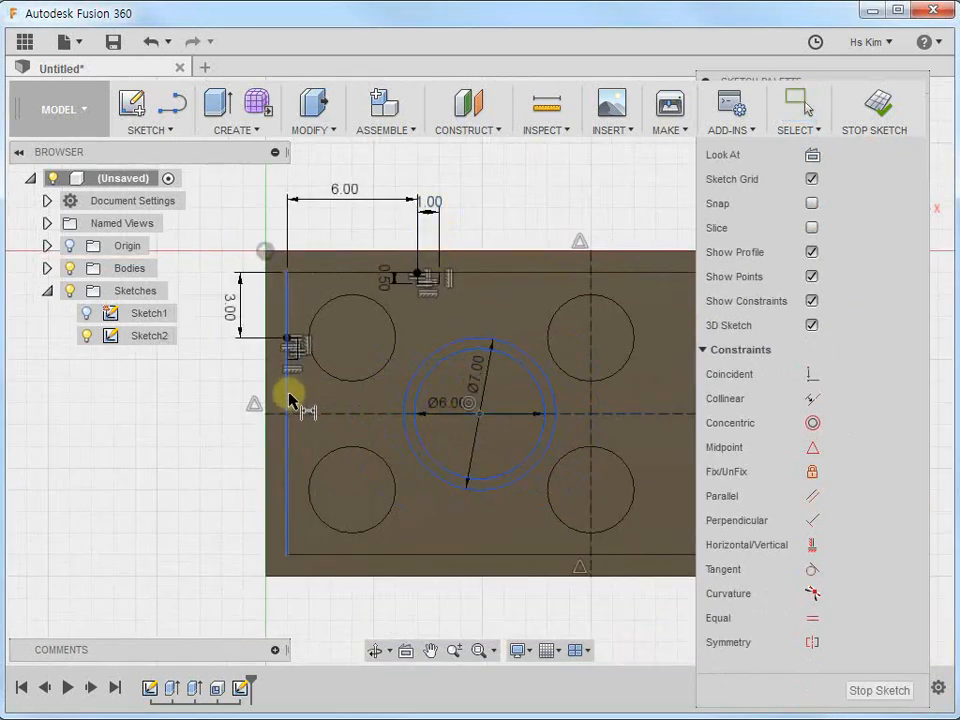
left_click(481, 415)
left_click(375, 599)
type("6")
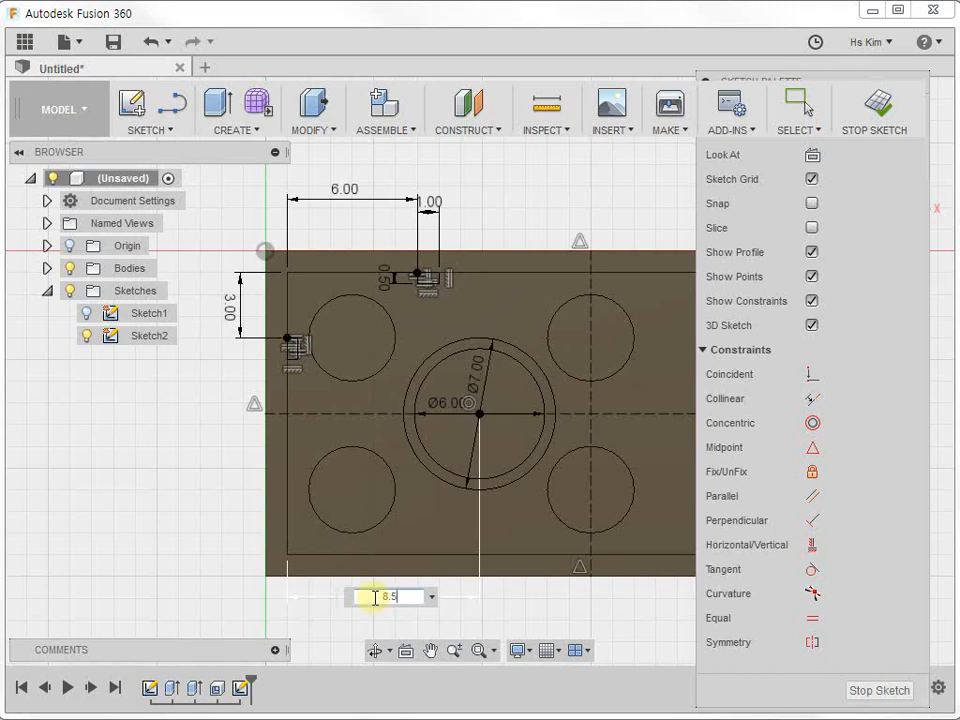
key("Return")
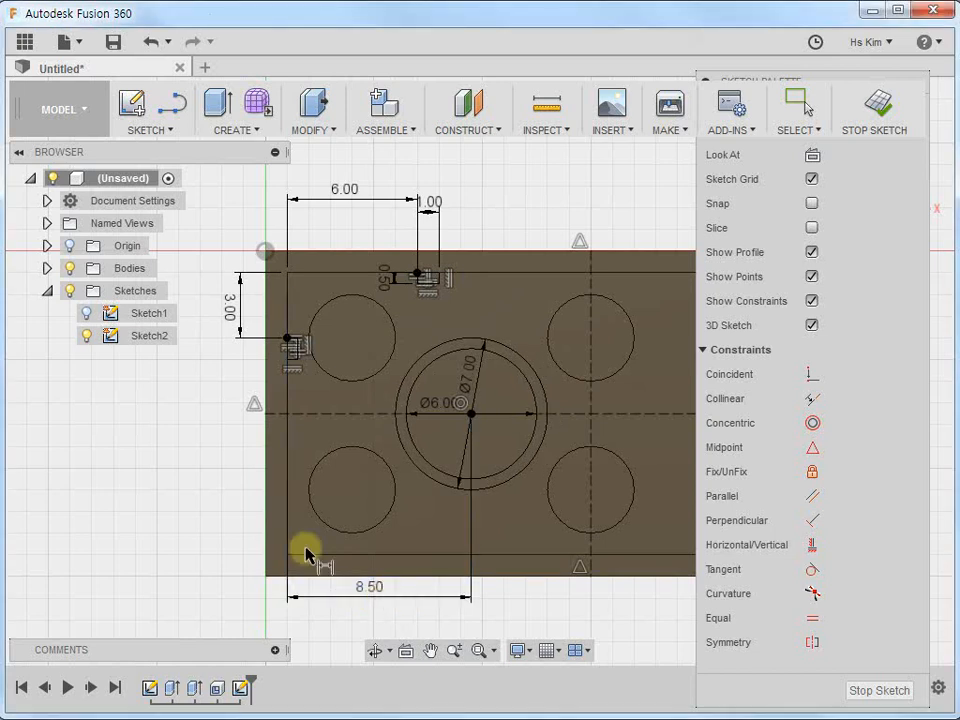
Step: Create a rectangular pattern of the small upper rectangle along the upper inner wall, with quantity 3 and 7 mm spacing
scroll(298, 458, "down", 3)
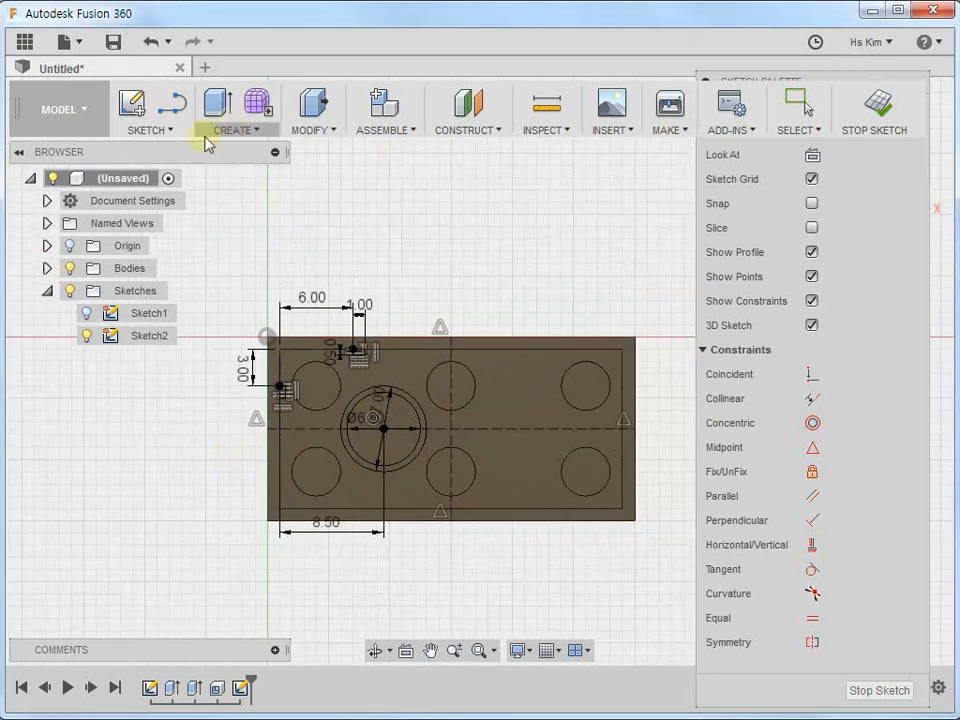
left_click(148, 130)
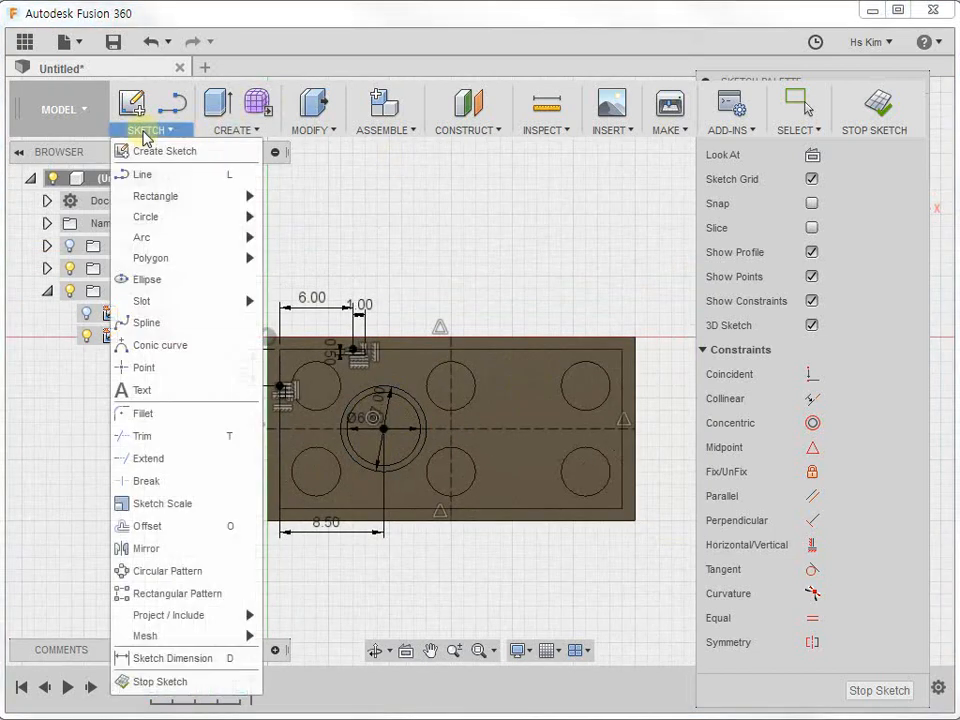
left_click(184, 601)
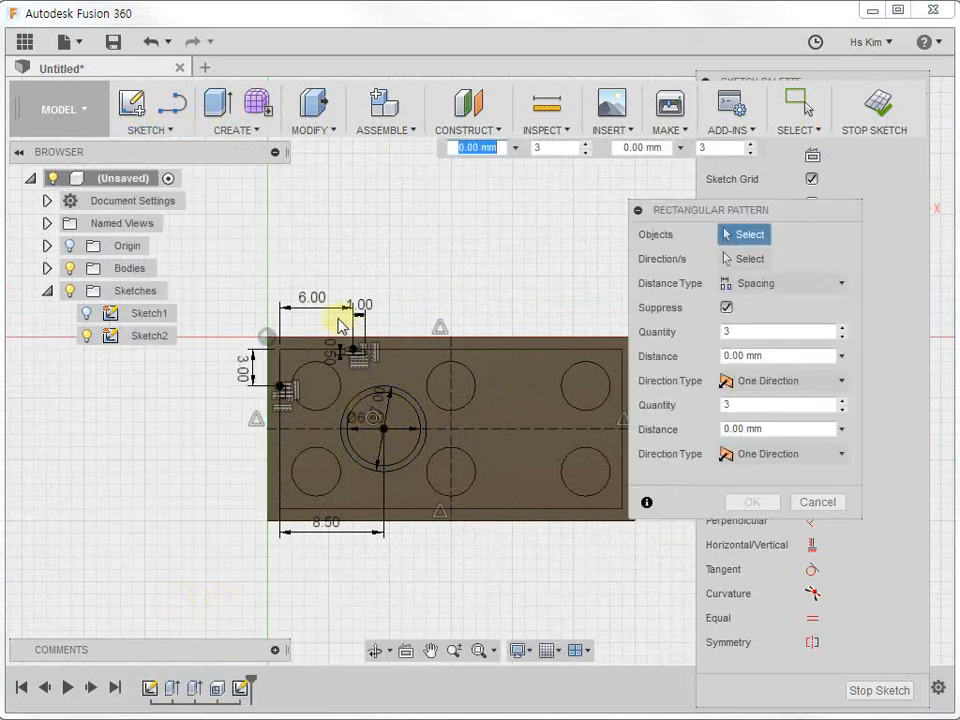
mouse_move(343, 328)
left_mouse_down()
mouse_move(378, 366)
mouse_move(517, 353)
left_mouse_up()
key("Tab")
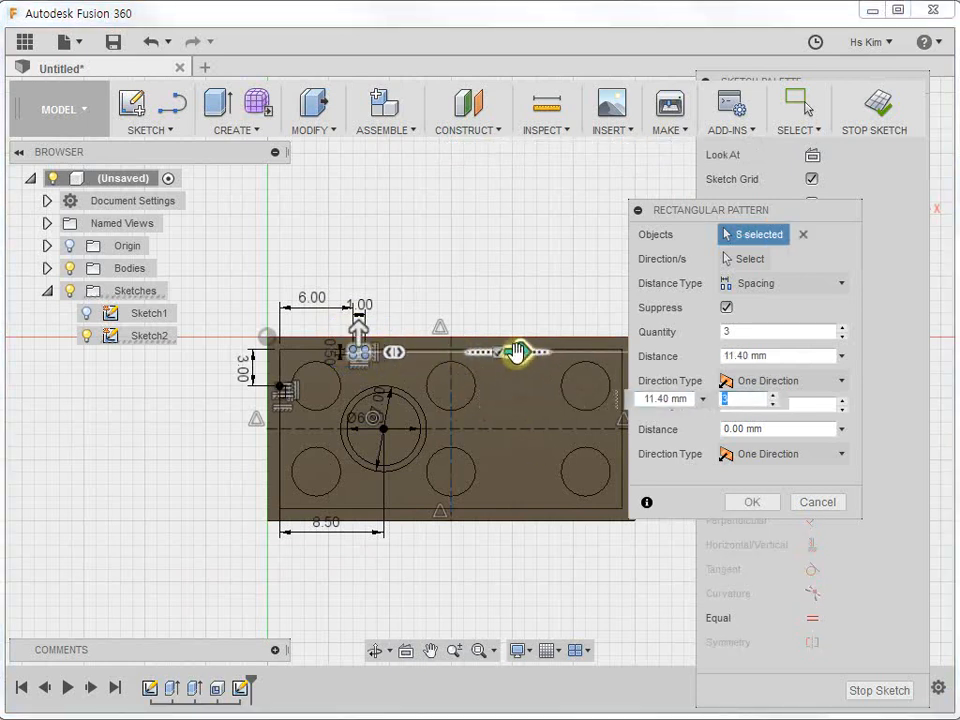
left_click(790, 357)
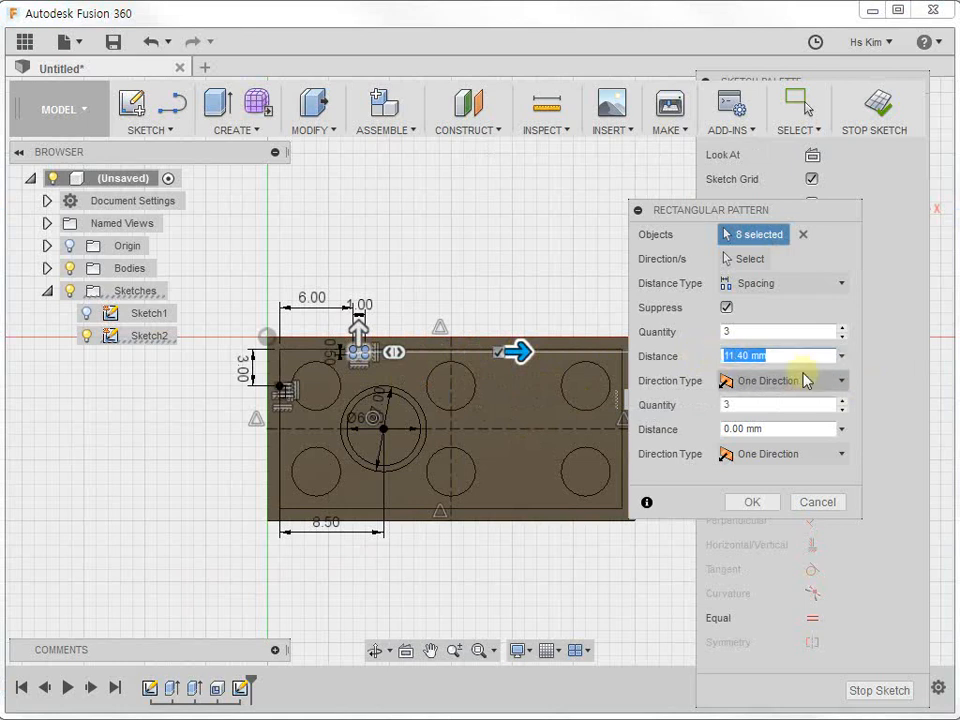
type("7")
left_click(754, 502)
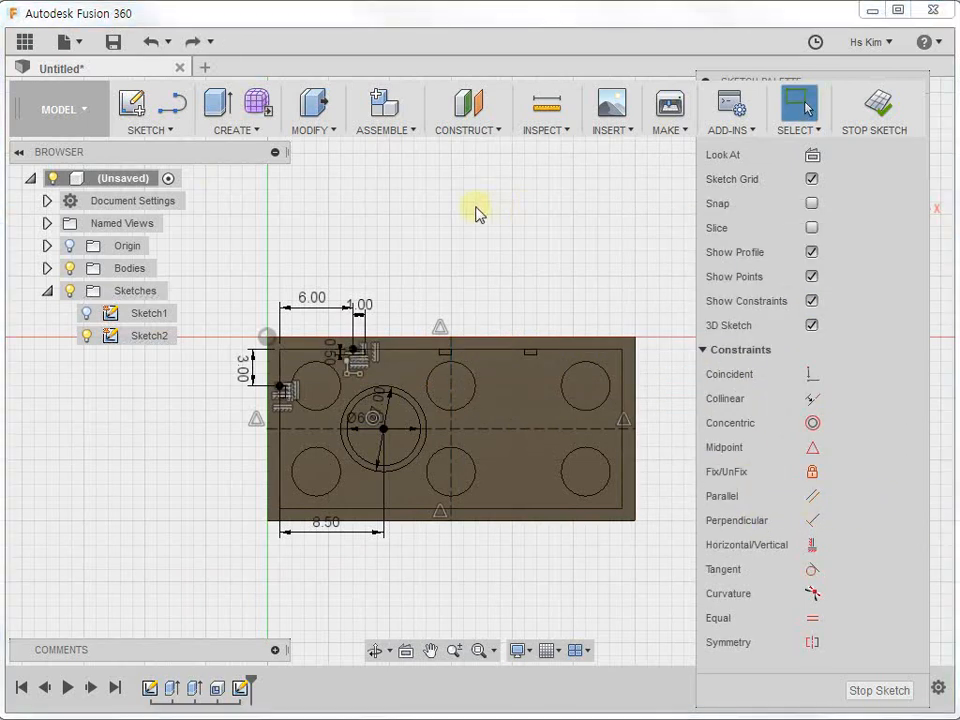
Step: Mirror the three upper rectangles and the left rectangle about the horizontal centerline
left_click(141, 130)
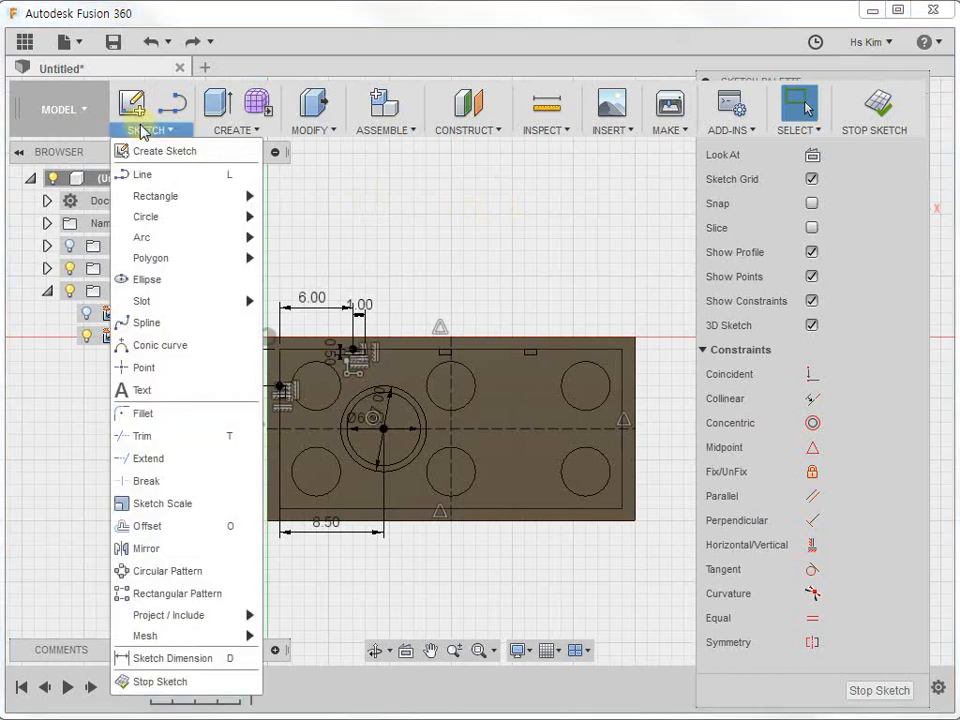
left_click(146, 549)
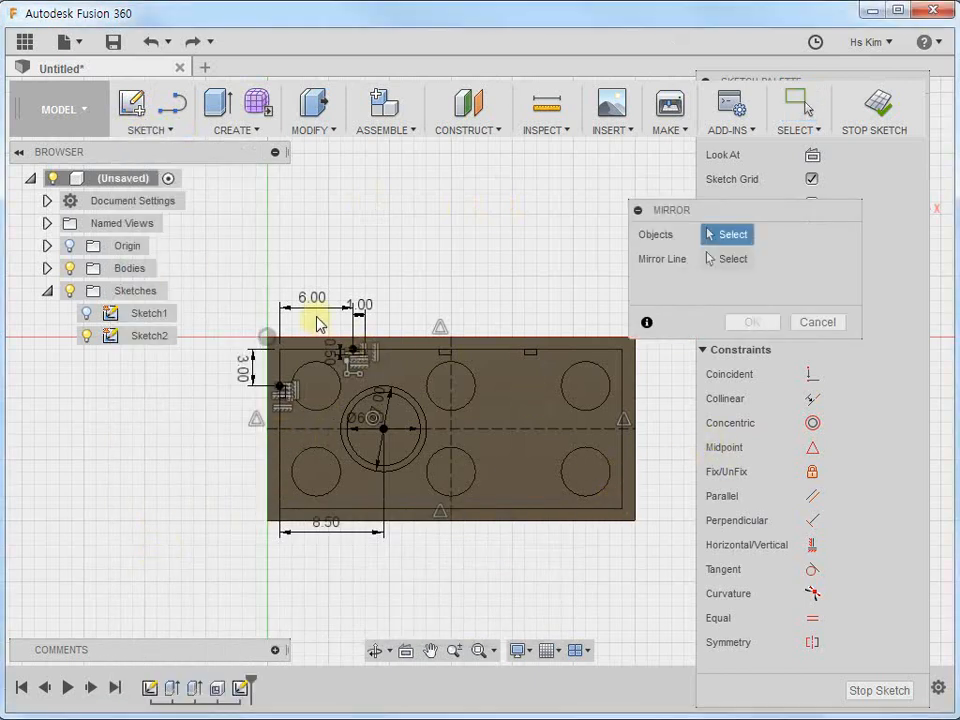
left_click_drag(324, 318, 575, 376)
left_click_drag(228, 368, 312, 424)
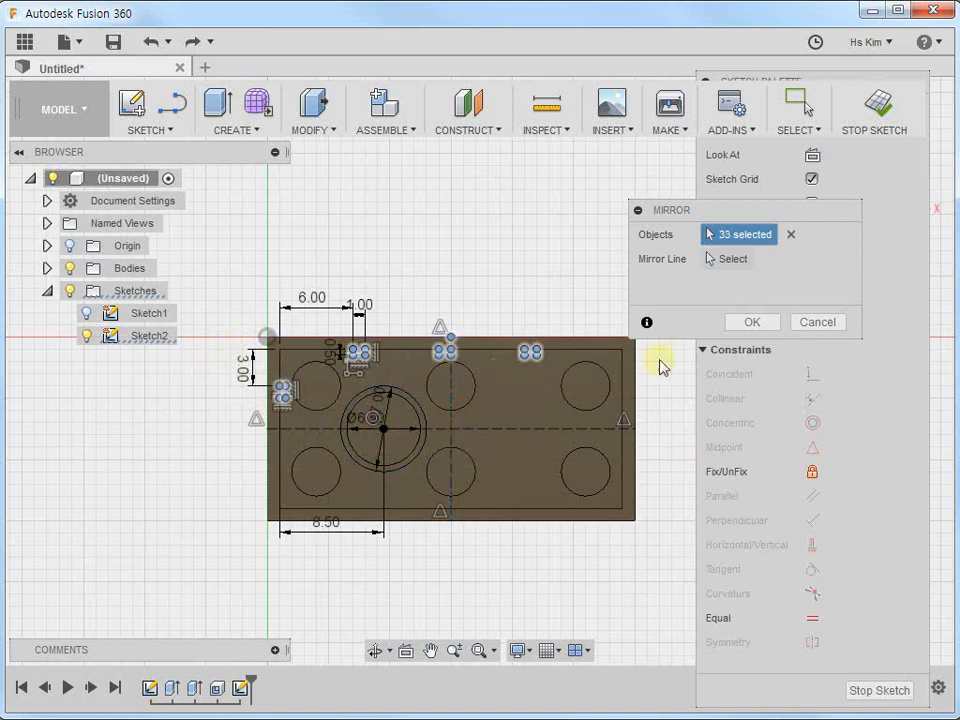
left_click(736, 260)
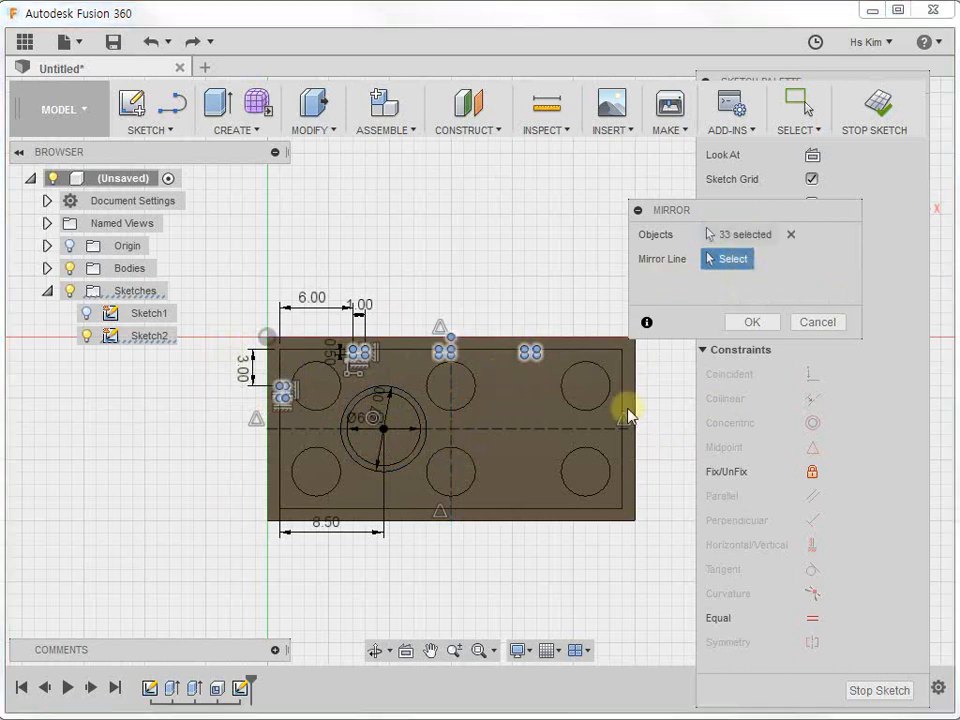
left_click(519, 429)
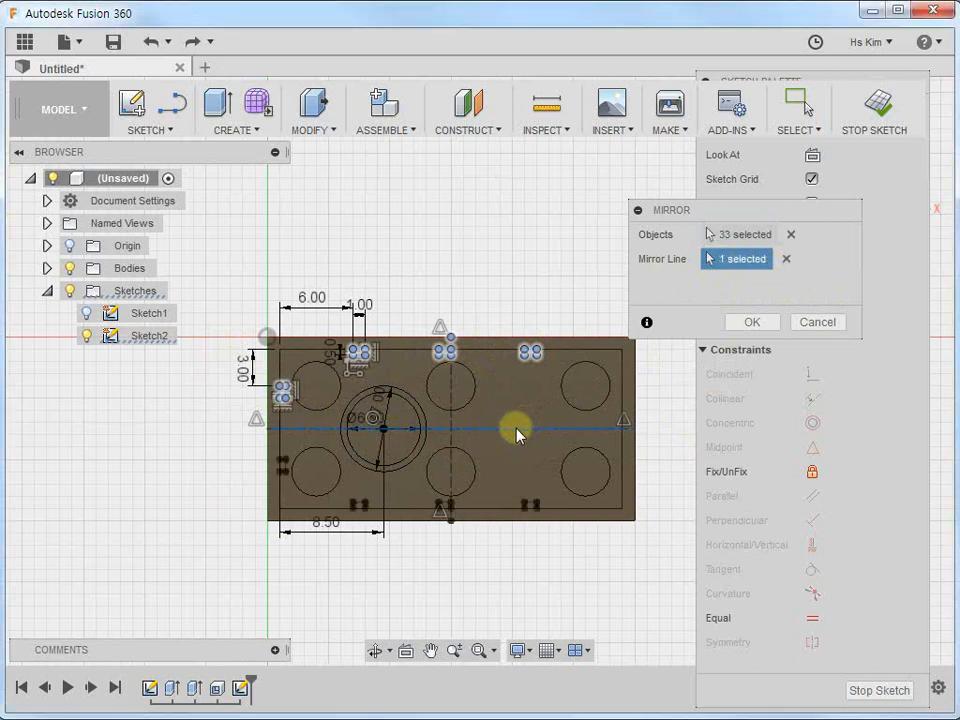
left_click(753, 322)
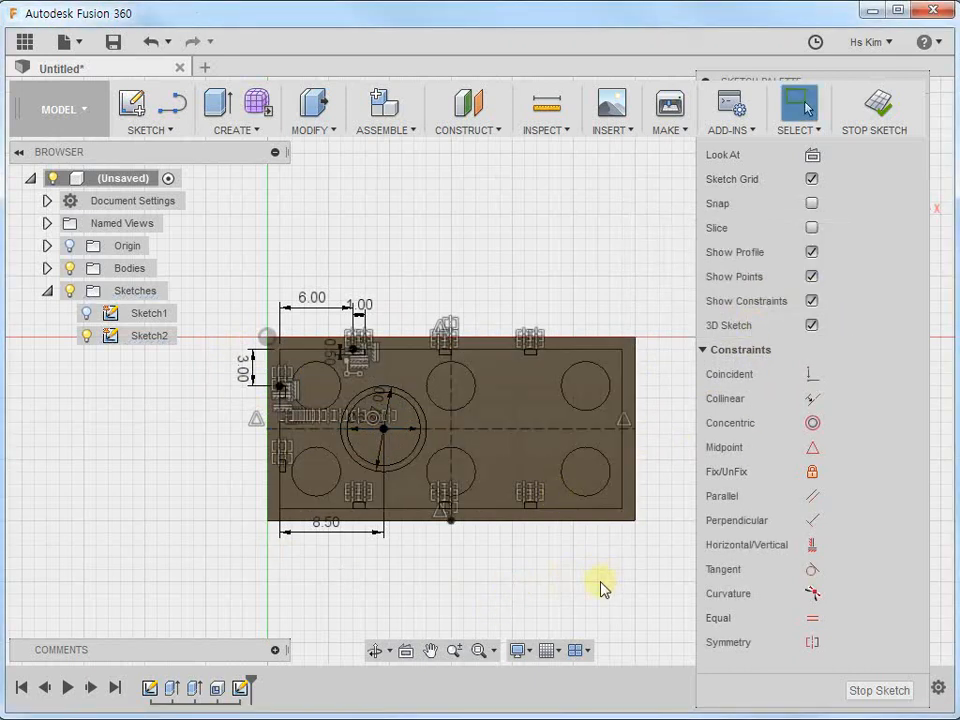
Step: Mirror the two left-wall rectangles and both concentric circles about the vertical centerline
right_click(470, 247)
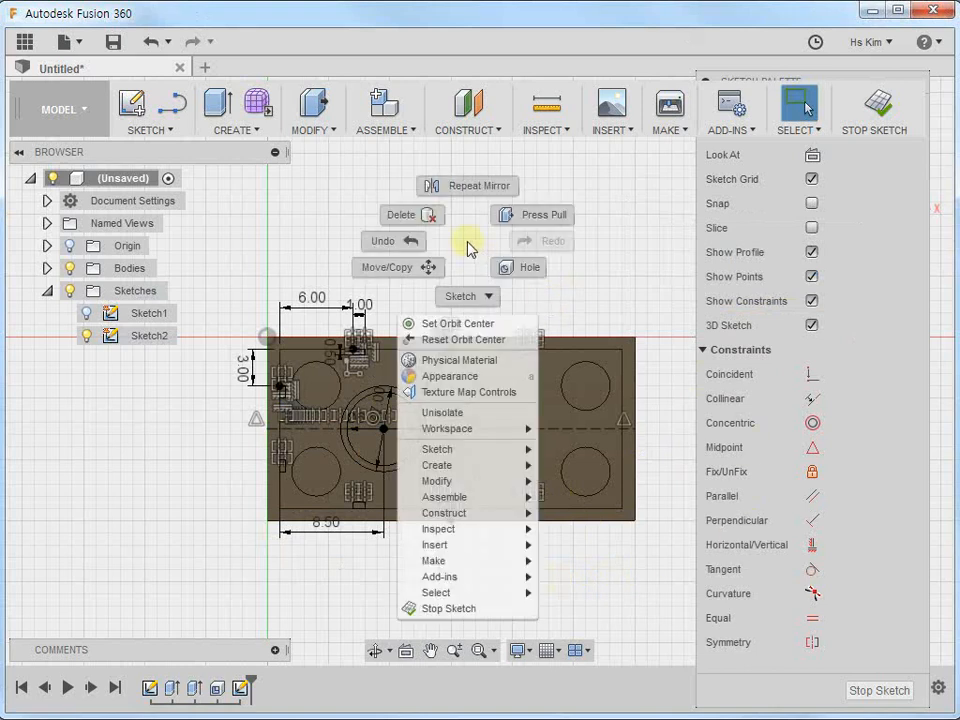
left_click(480, 187)
left_click_drag(210, 362, 294, 484)
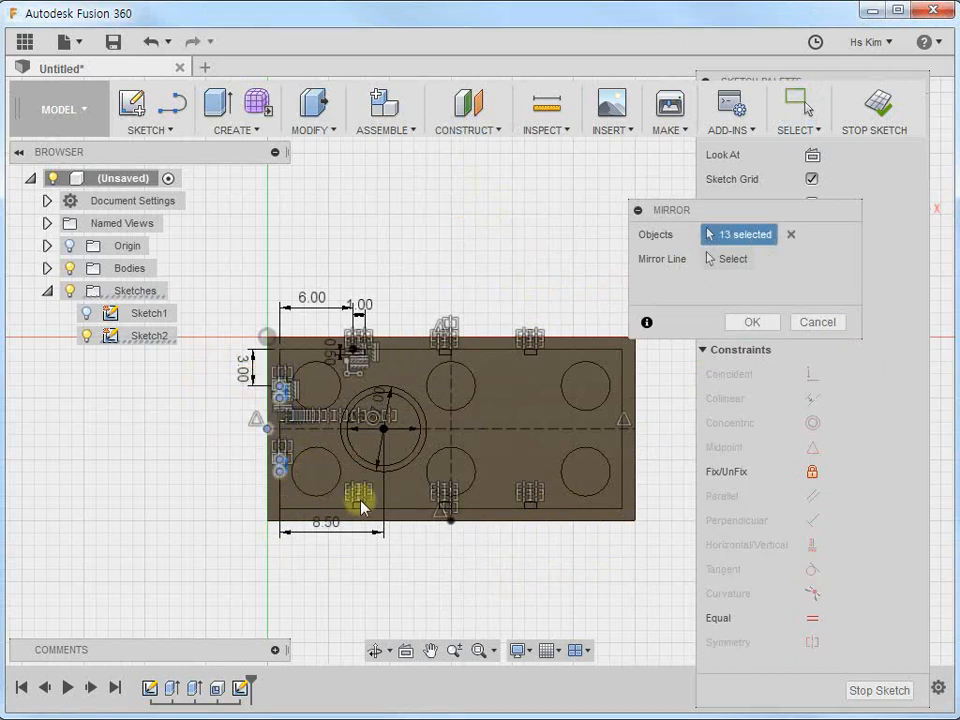
left_click(420, 394)
left_click(416, 399)
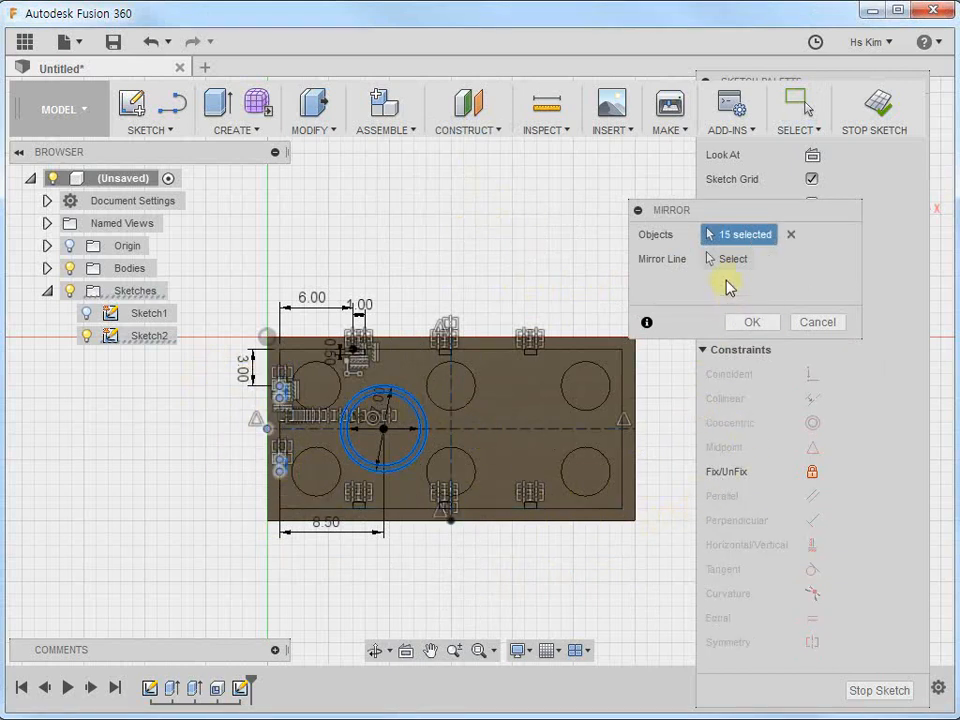
left_click(731, 259)
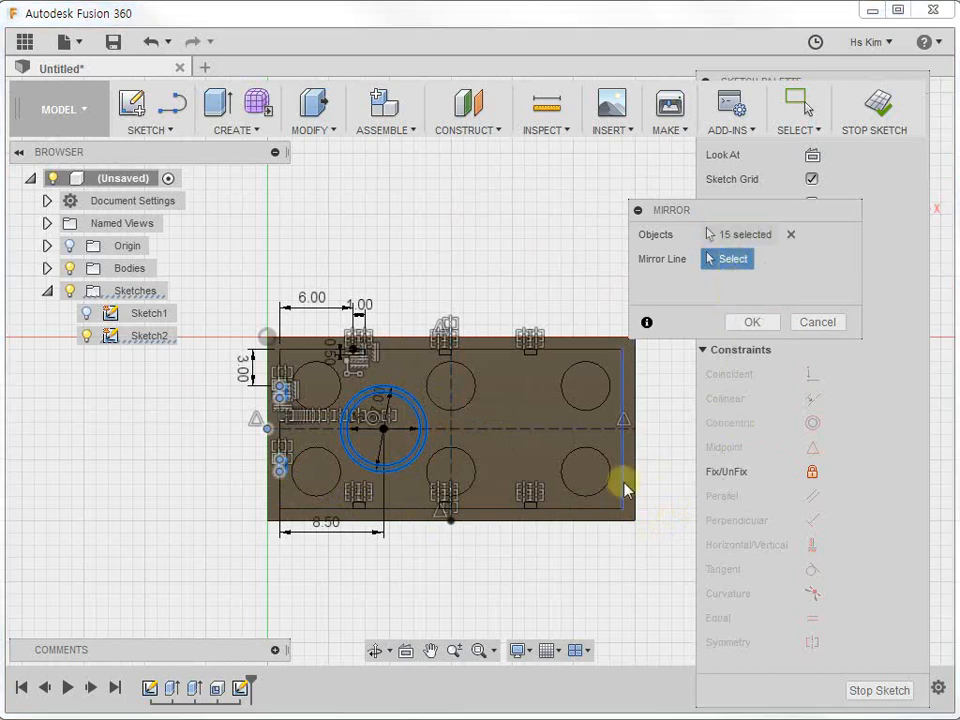
left_click(452, 386)
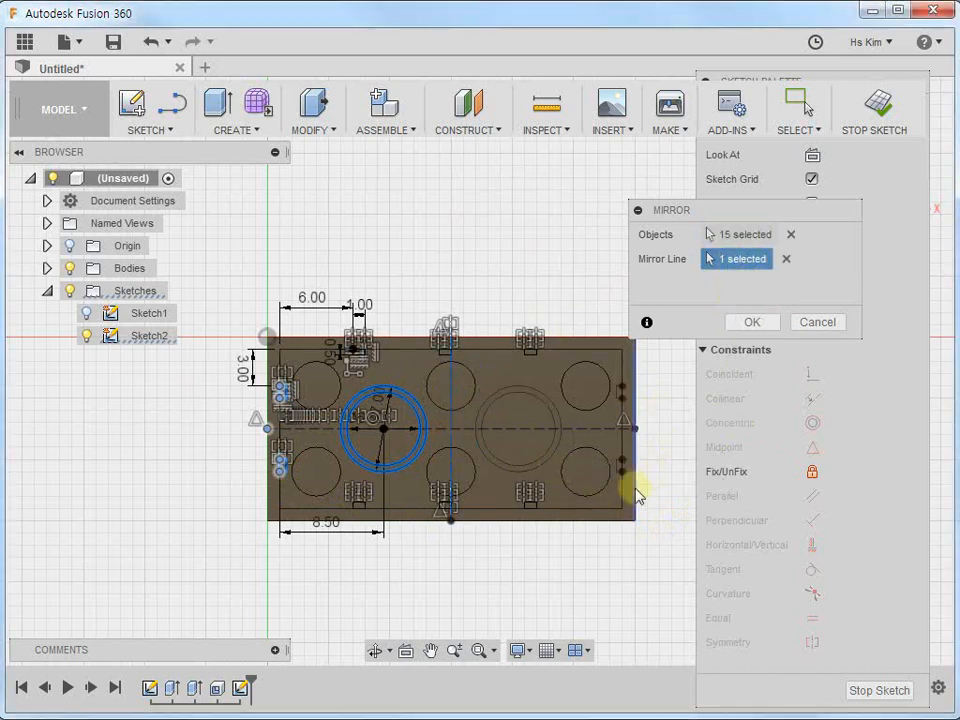
left_click(748, 324)
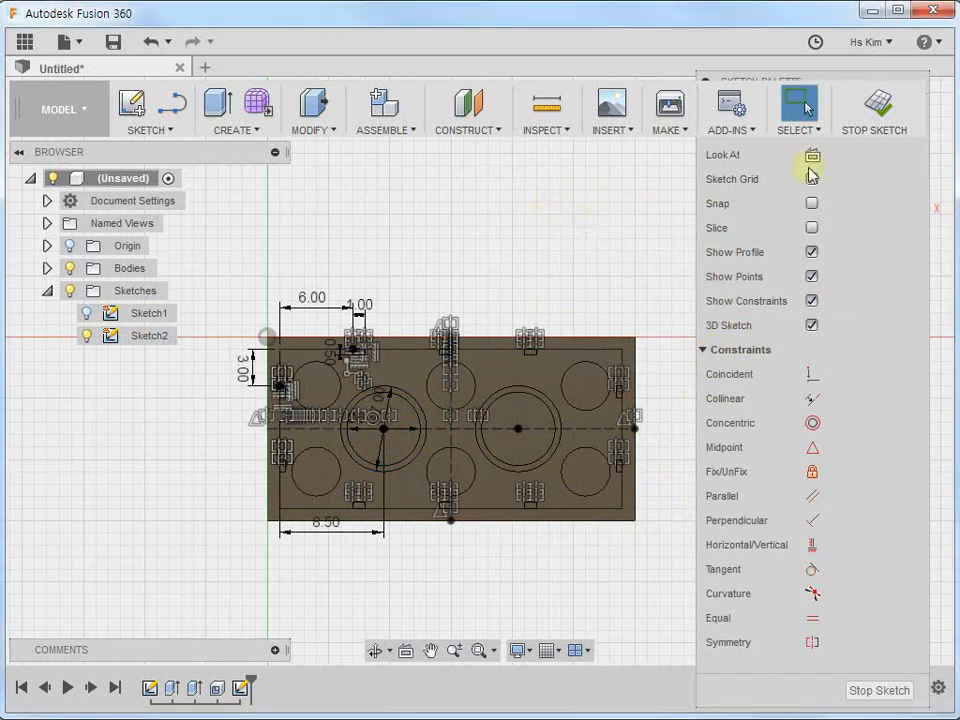
Step: Finish the sketch and start an extrusion using the two ring profiles between the concentric circles
left_click(887, 108)
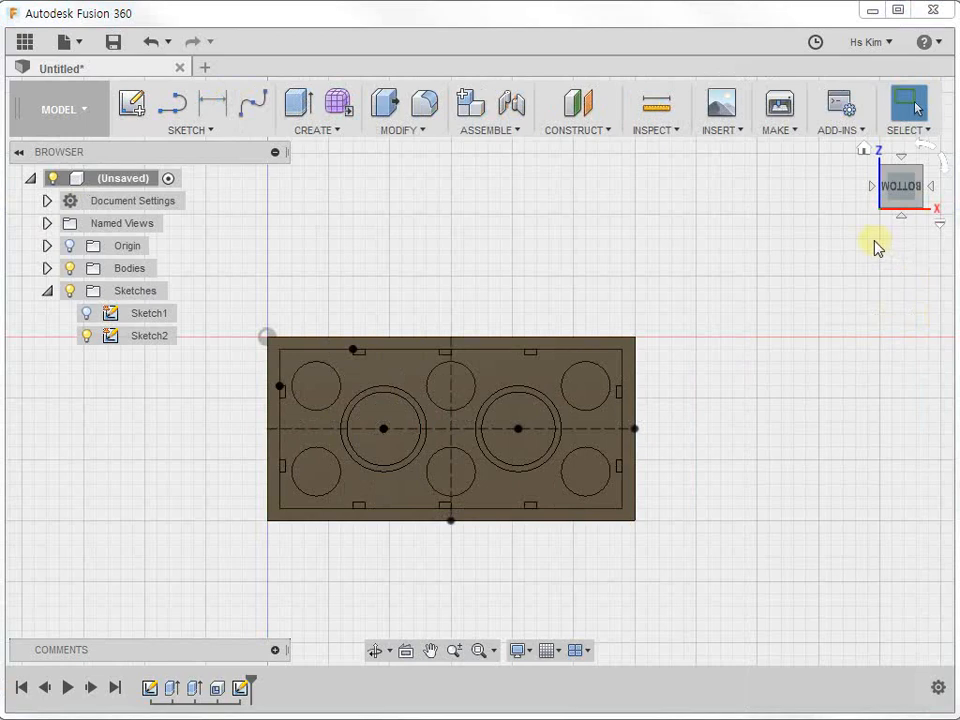
middle_click_drag(692, 527, 668, 480, "shift")
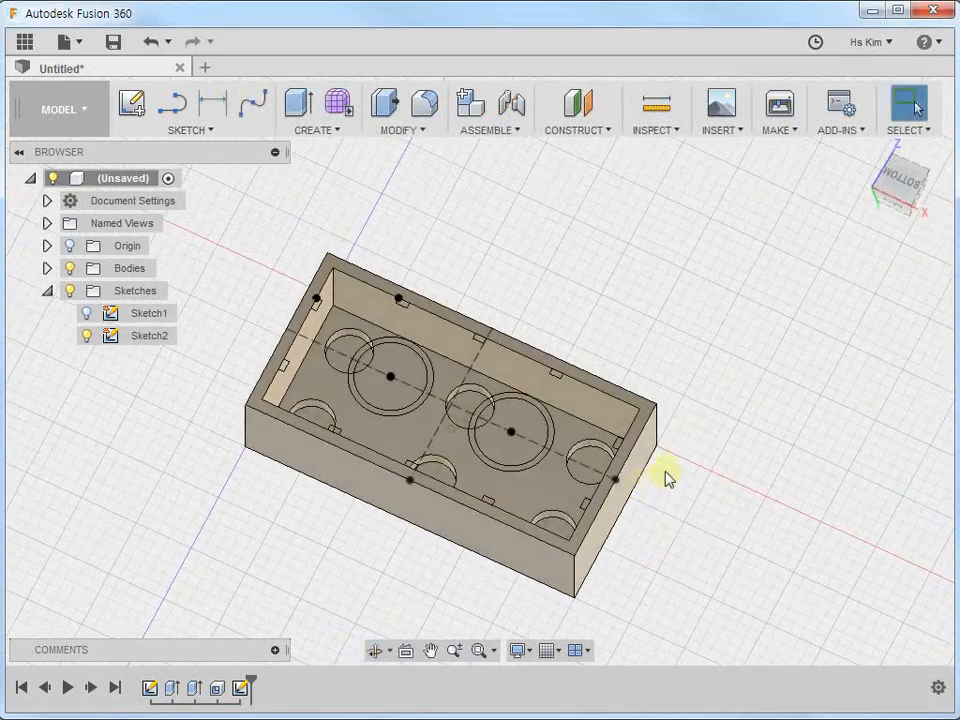
left_click(297, 104)
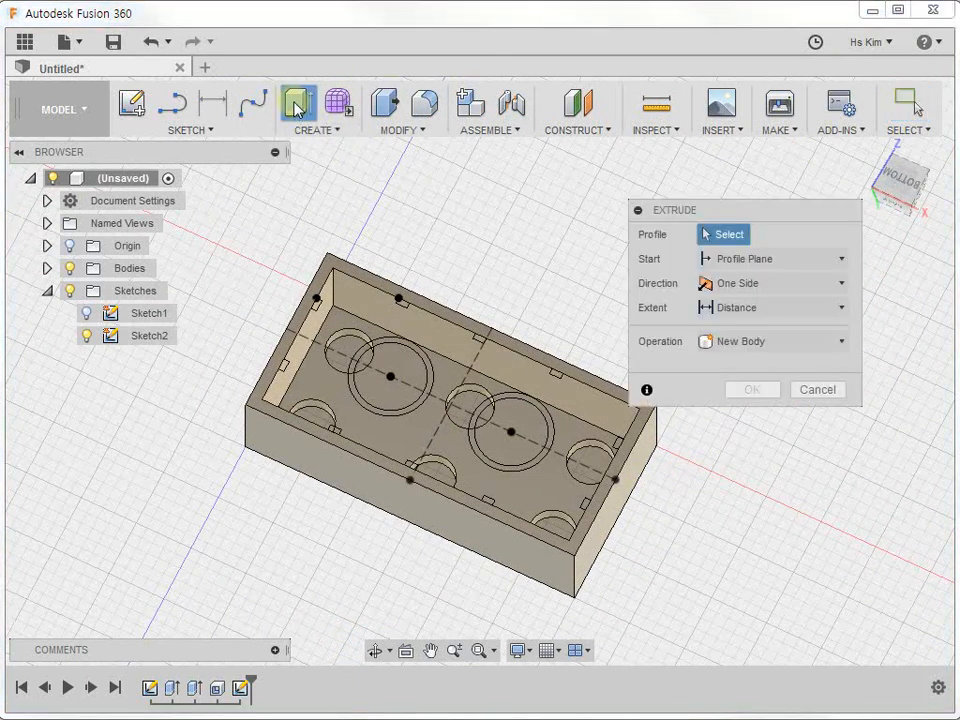
left_click(423, 350)
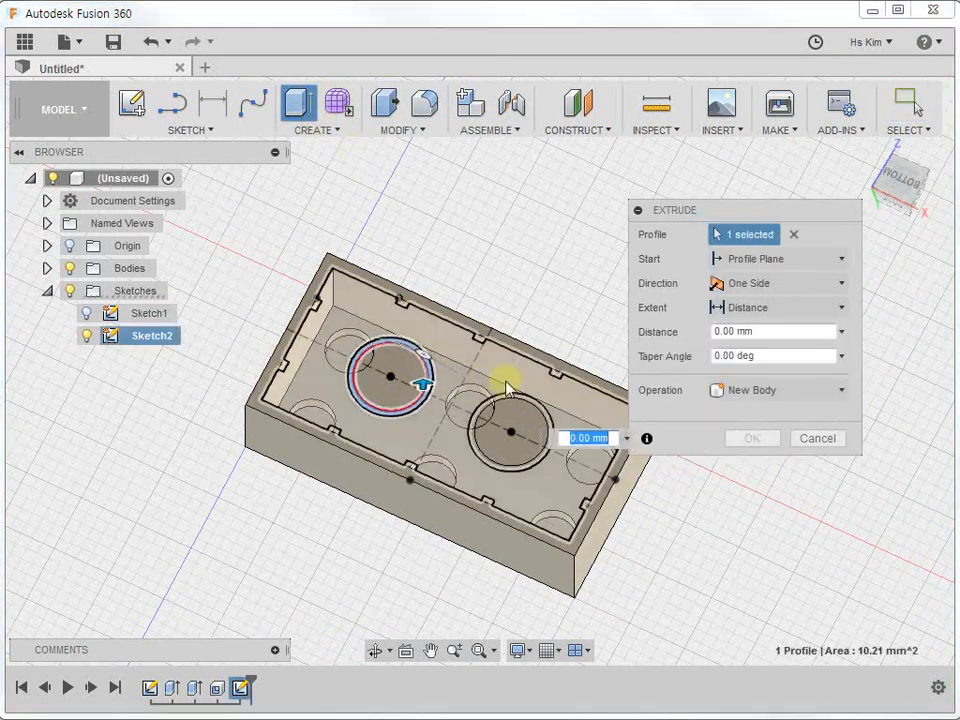
left_click(531, 401)
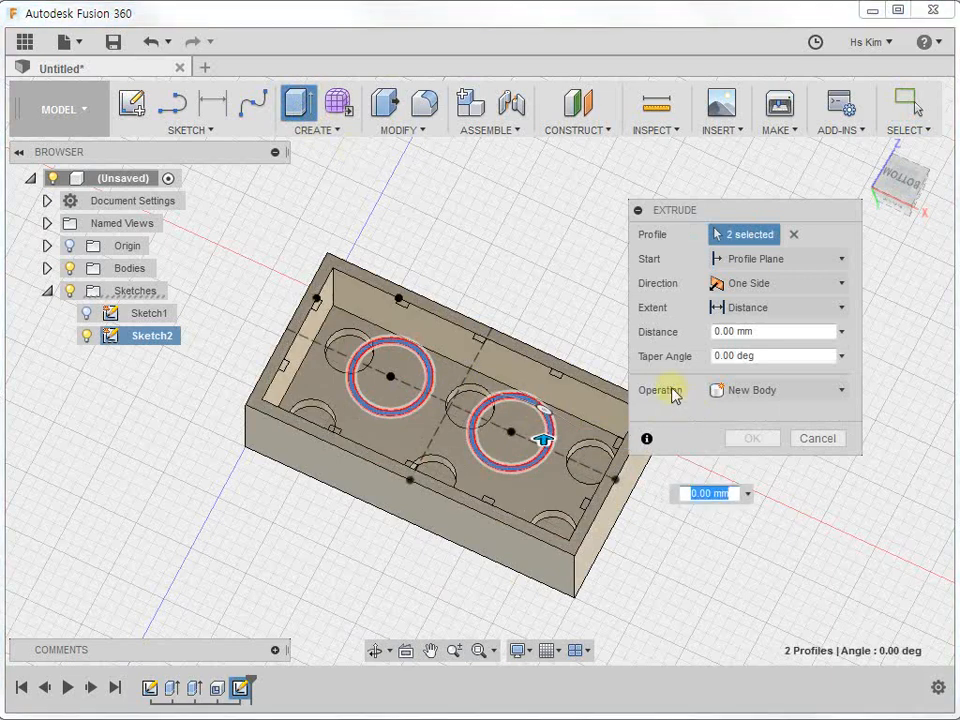
Step: Add the ten small inner-wall rectangles to the ring profiles and extrude them all by -8 mm, joined to the brick
left_click(408, 310)
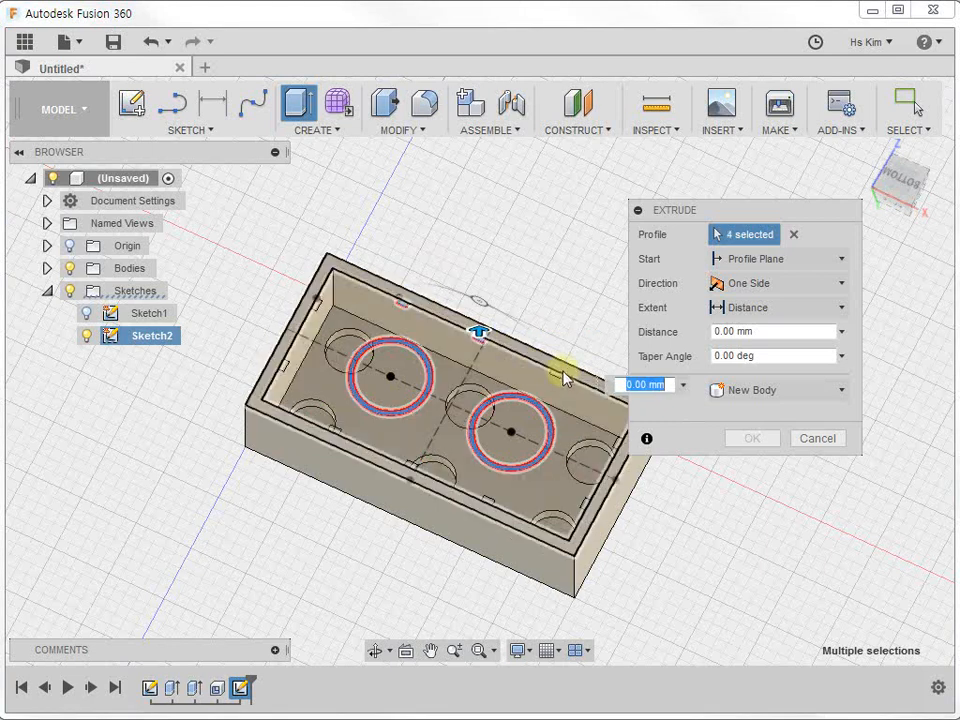
left_click(556, 373)
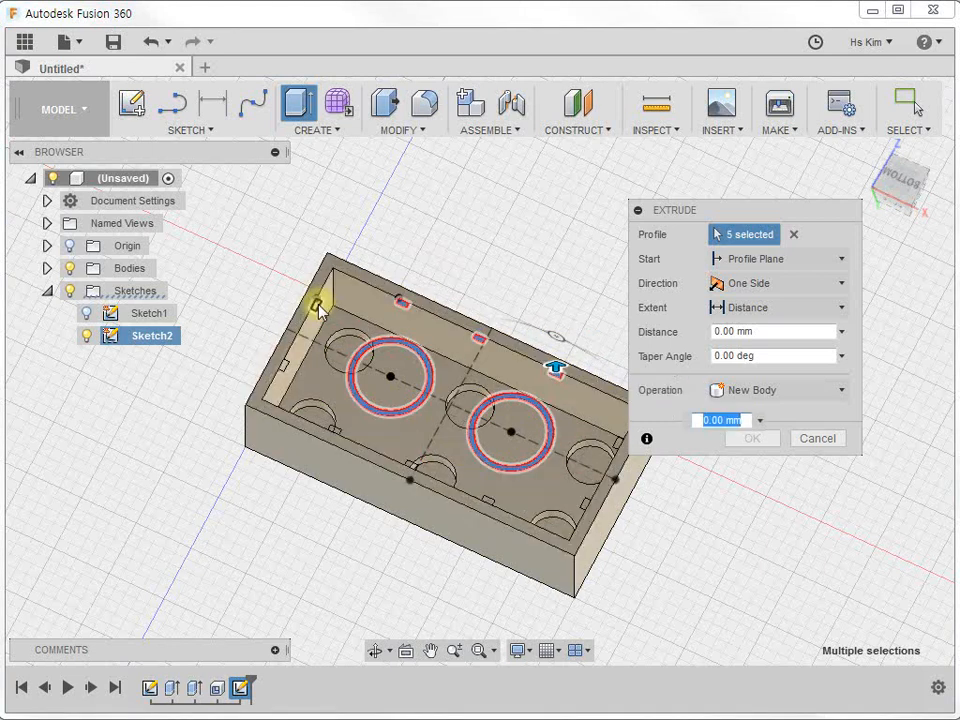
left_click(318, 307)
left_click(278, 366)
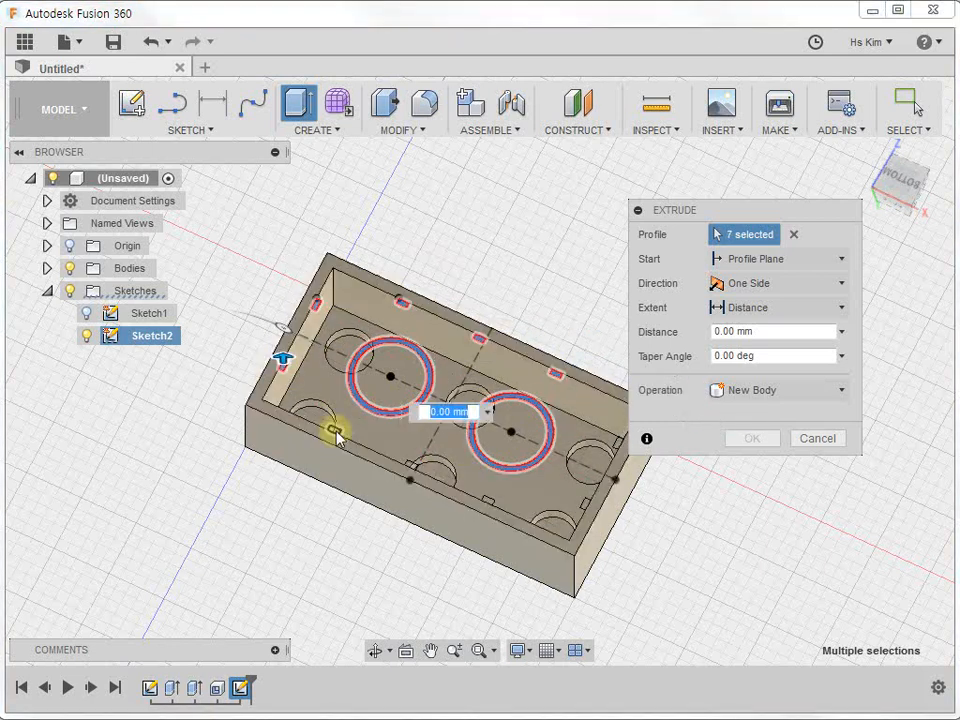
left_click(336, 431)
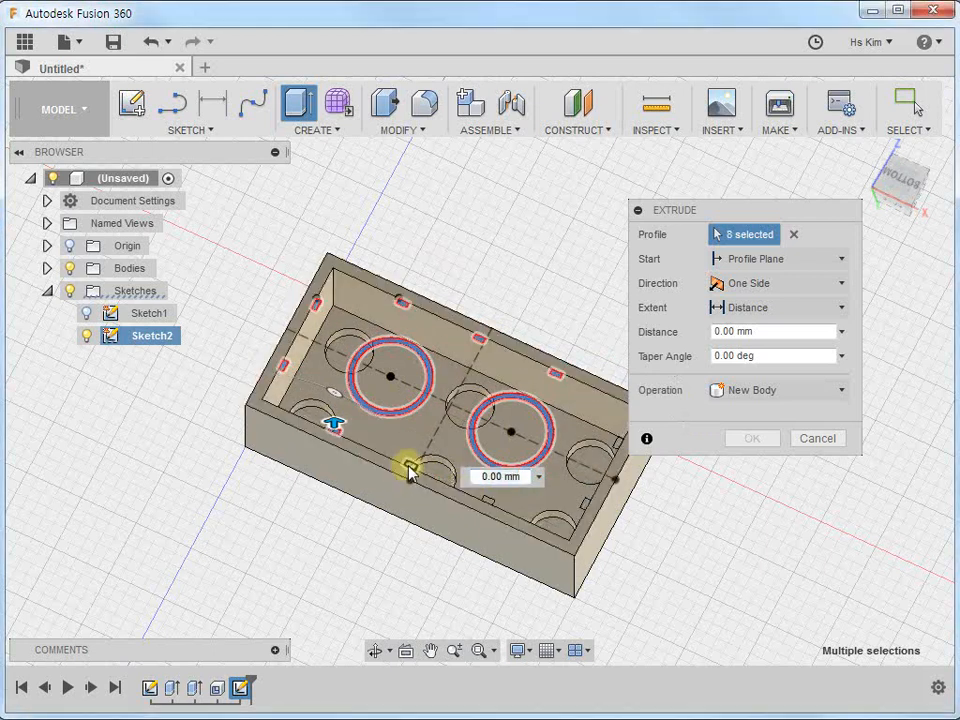
left_click(409, 466)
left_click(487, 501)
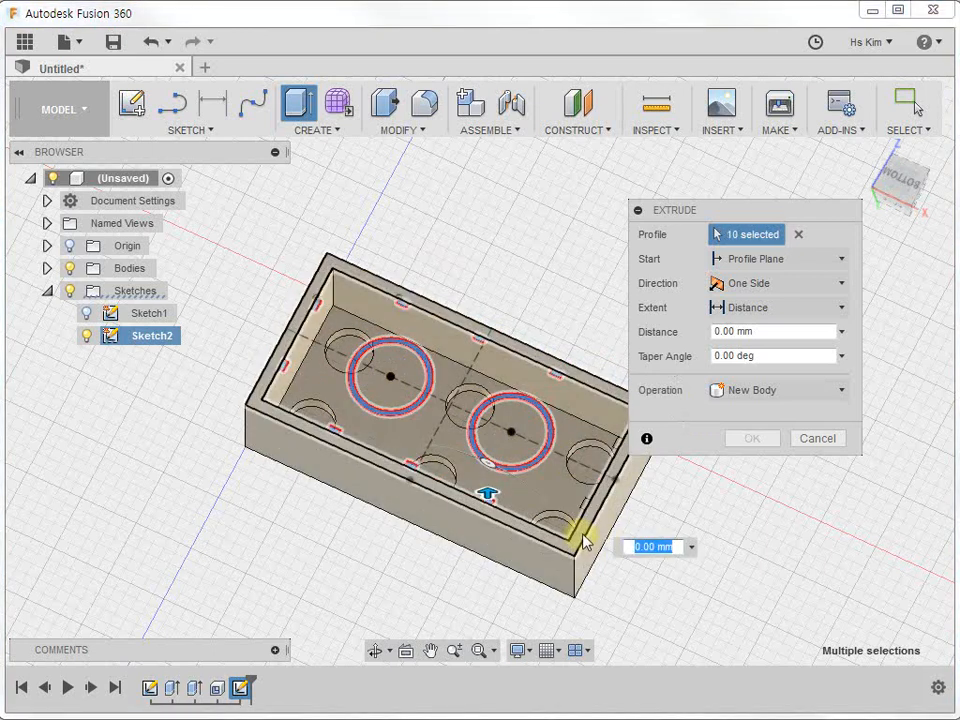
left_click(585, 503)
left_click(615, 440)
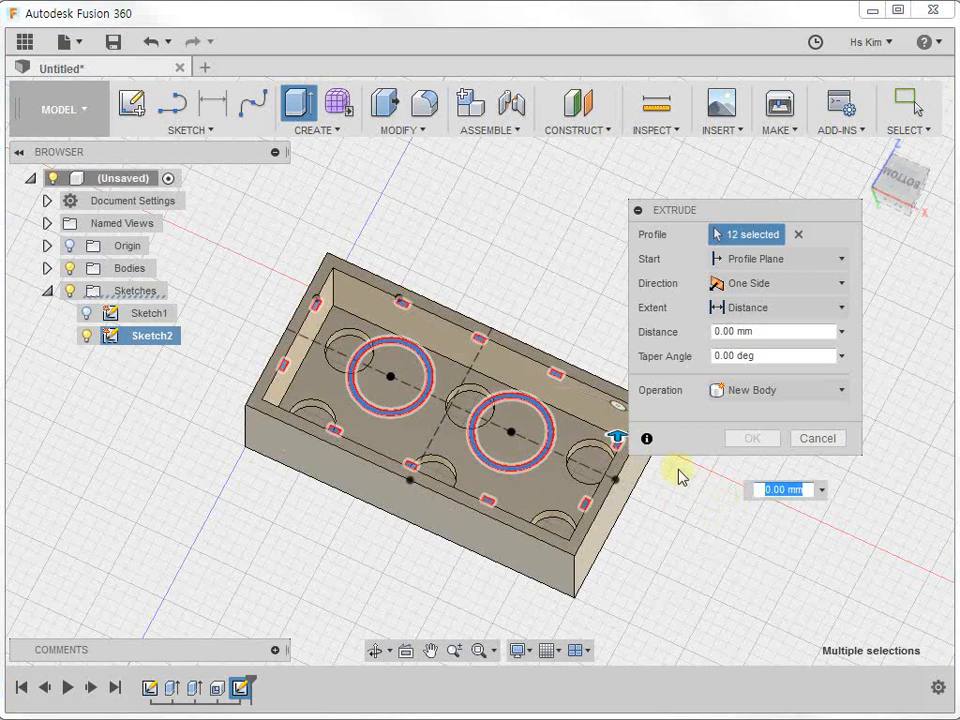
left_click_drag(764, 333, 674, 340)
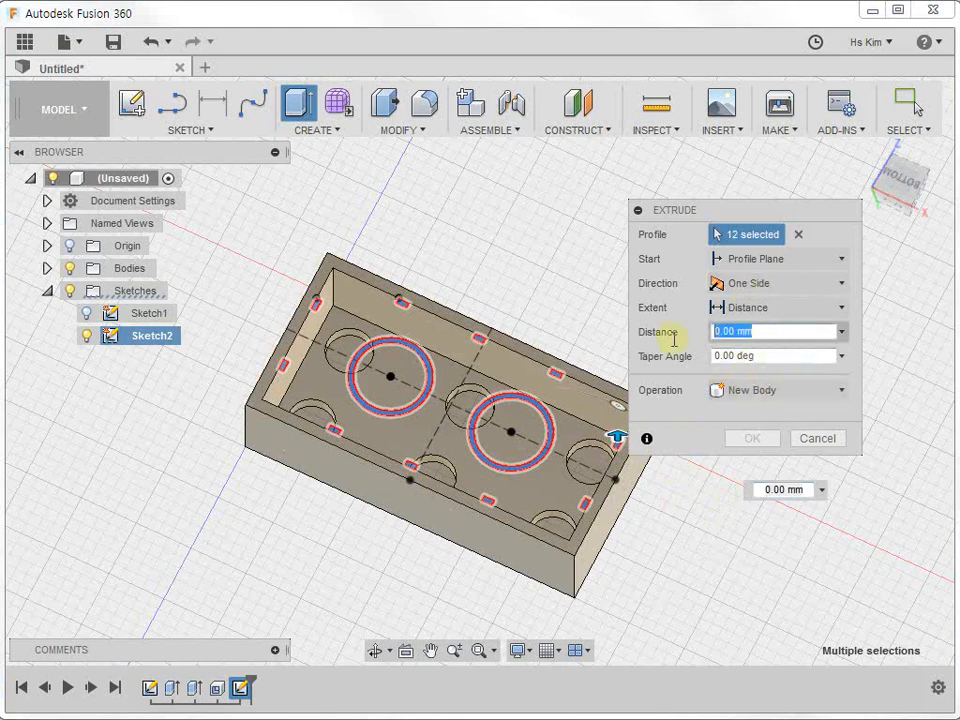
type("-8")
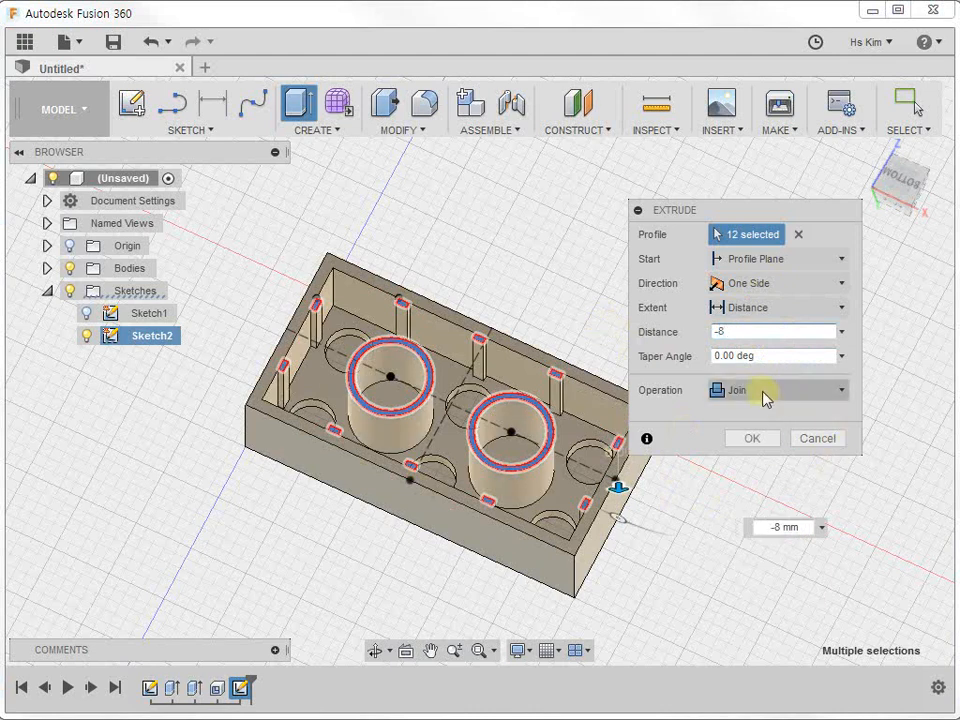
left_click(760, 443)
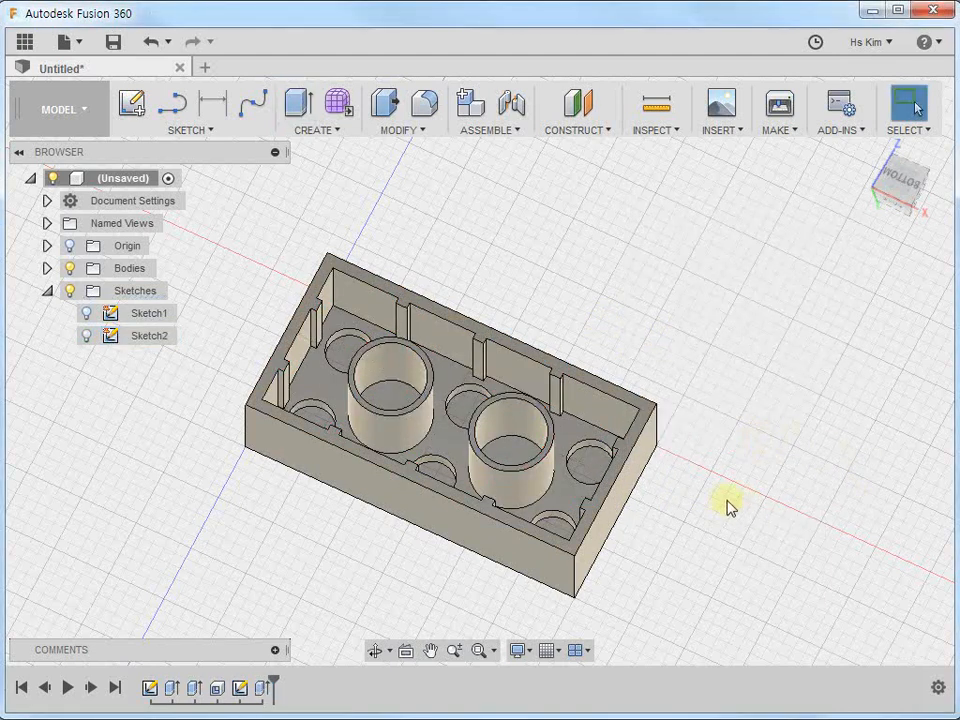
Step: On the brick's inner floor, sketch a center rectangle 0.5 mm wide and 13 mm long, centered on the left tube and spanning wall to wall
middle_click_drag(732, 490, 726, 462)
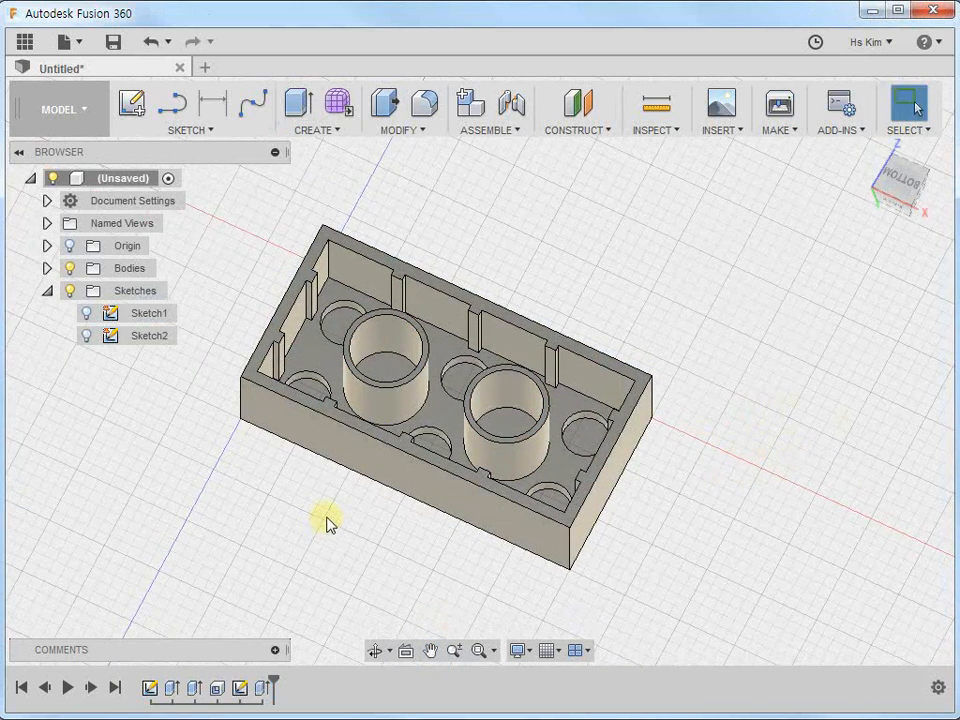
right_click(440, 418)
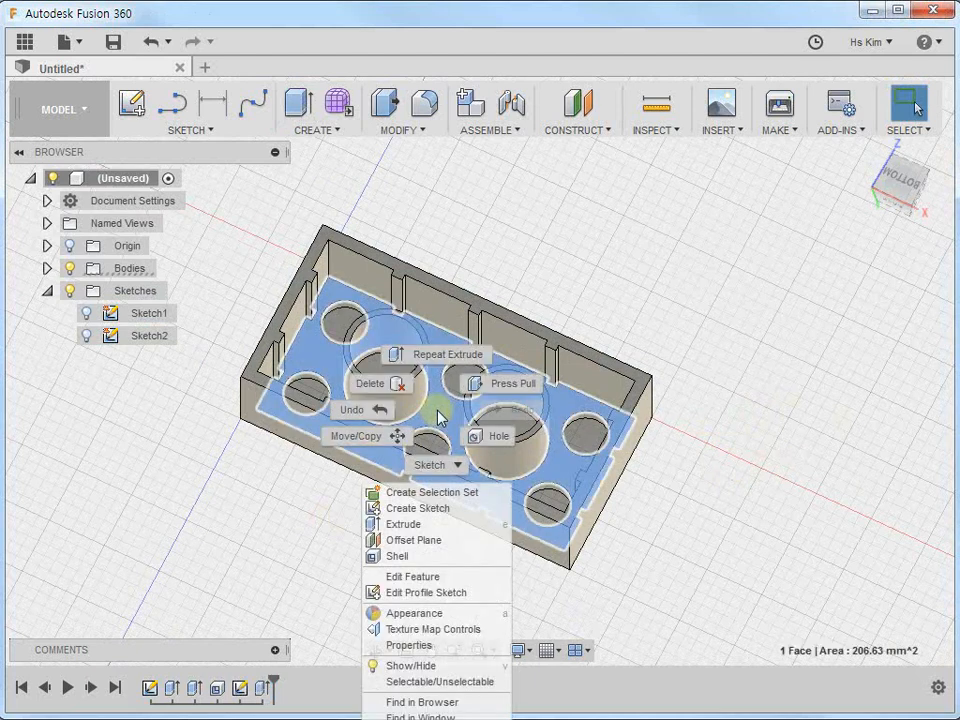
left_click(395, 509)
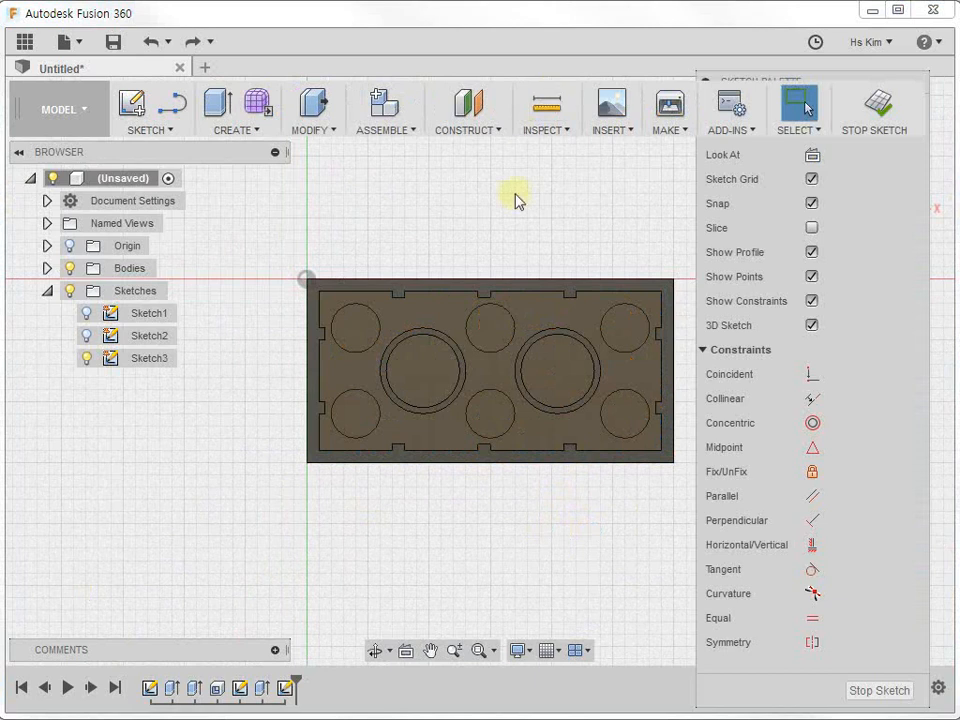
left_click(152, 130)
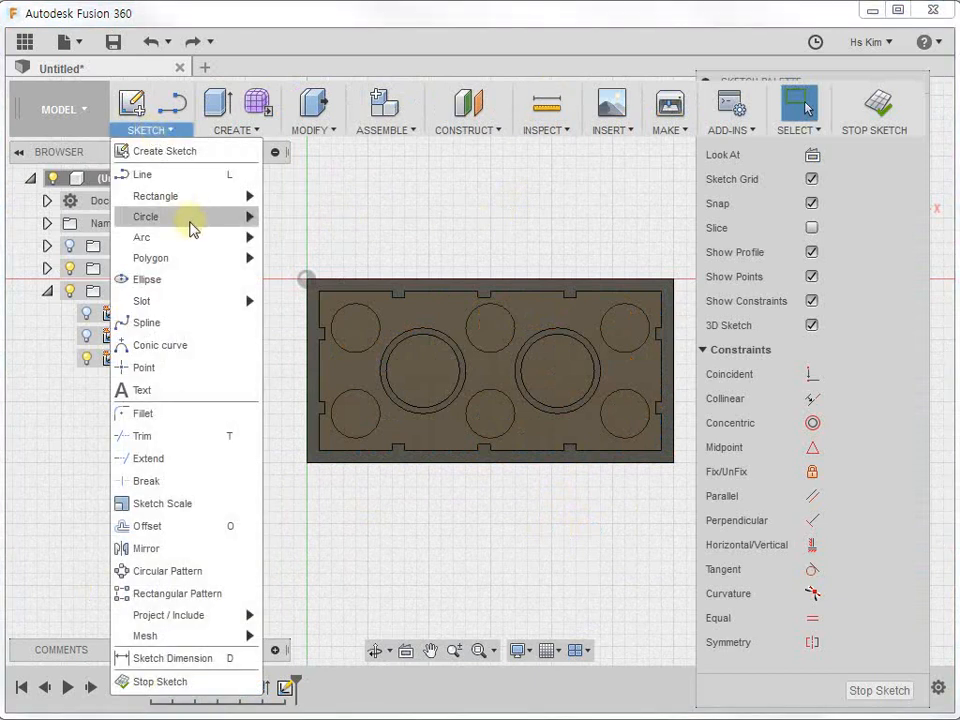
mouse_move(182, 203)
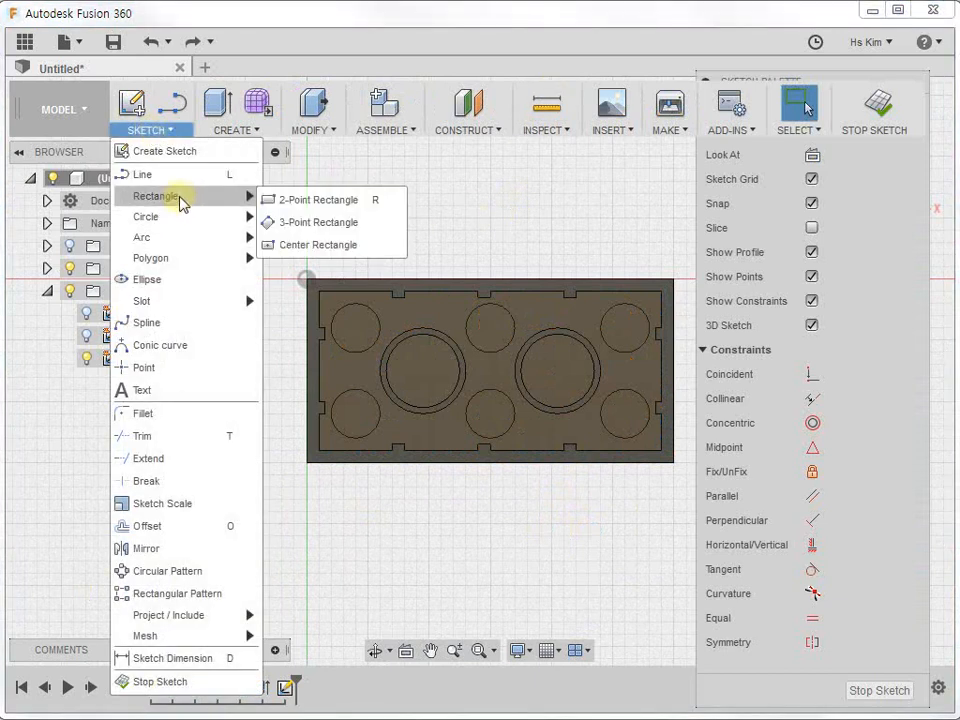
left_click(303, 247)
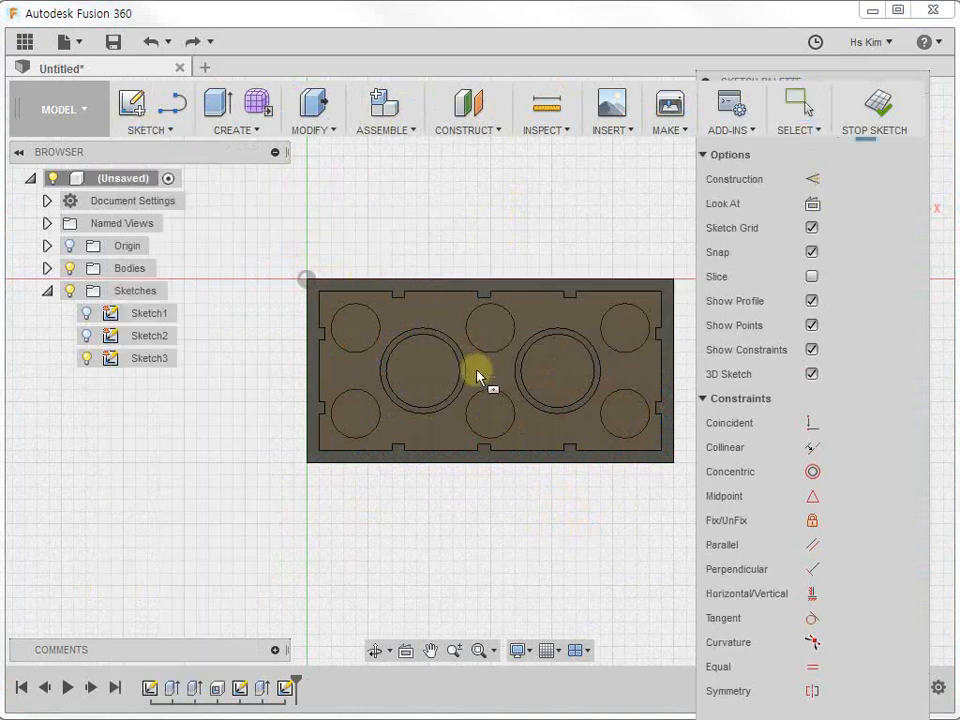
left_click(423, 371)
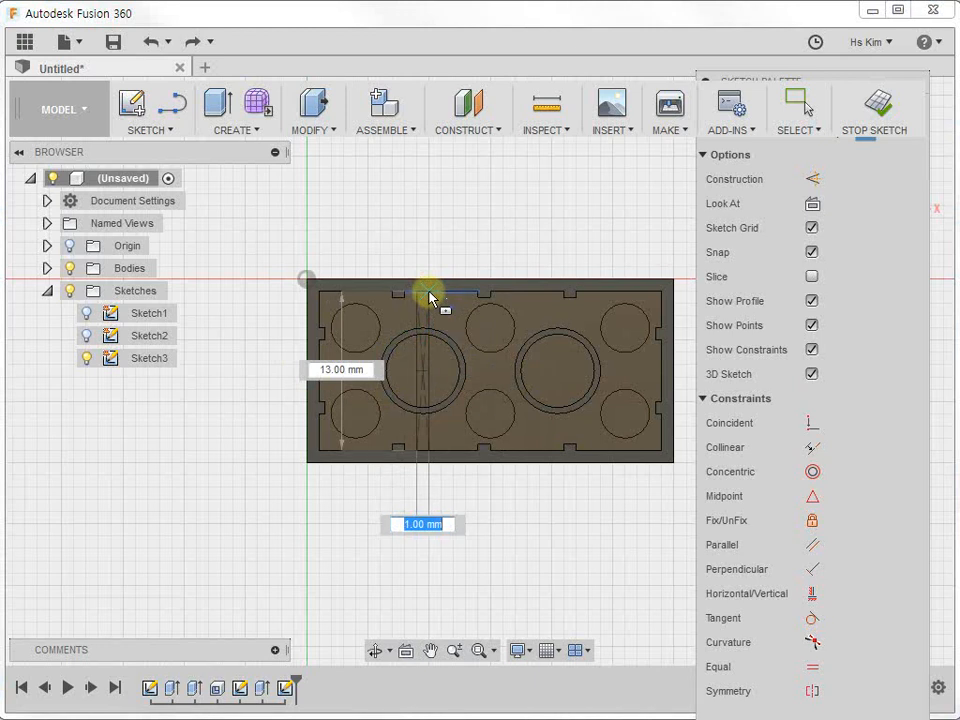
key("Tab")
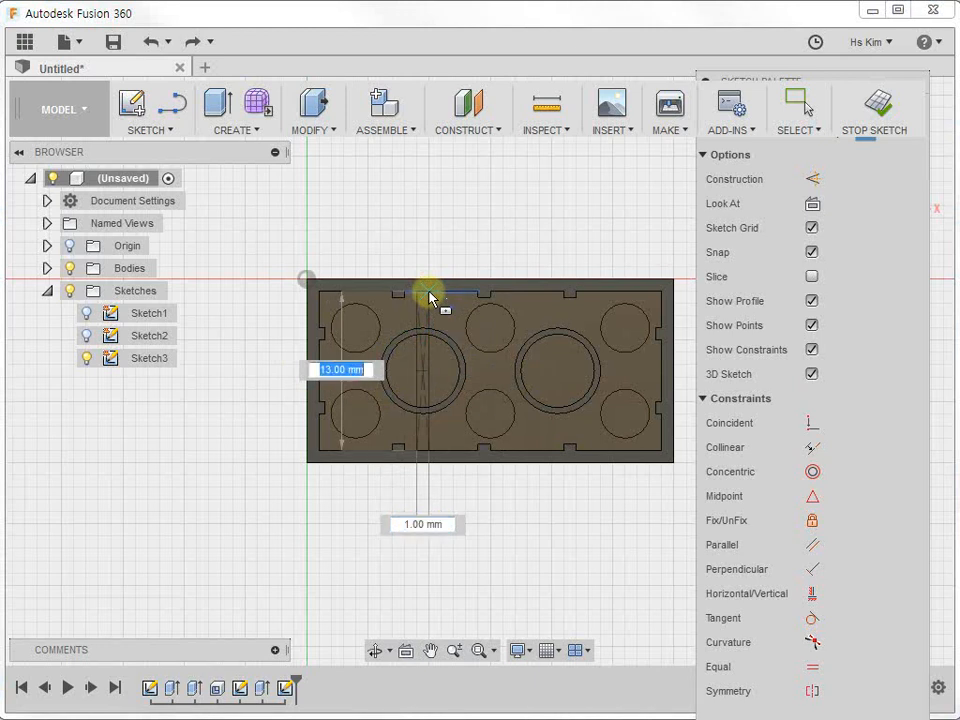
key("Tab")
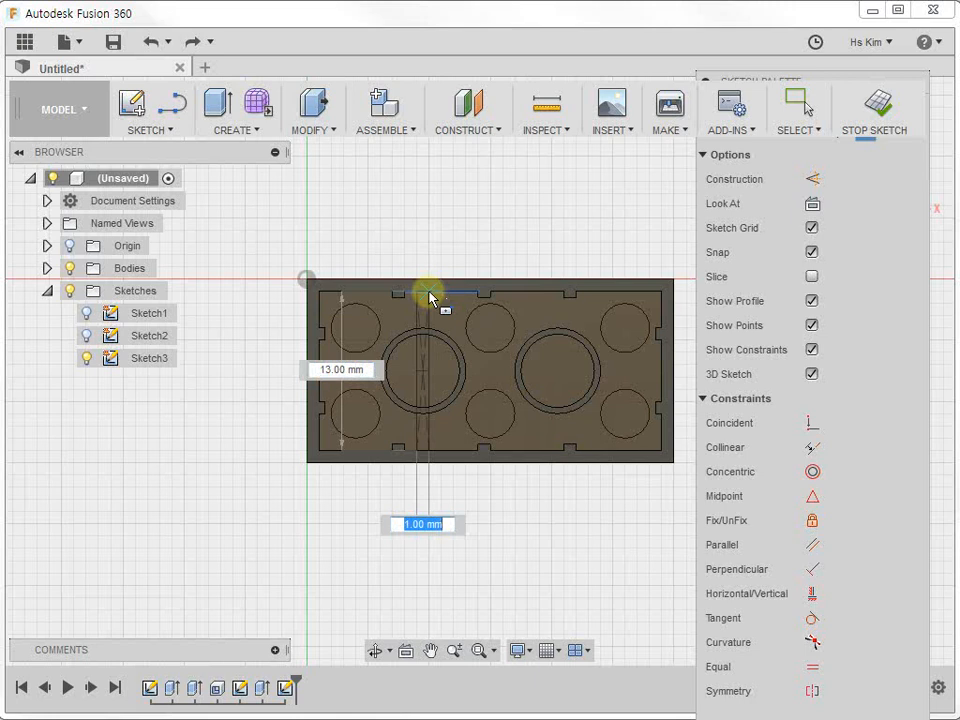
type("0.5")
key("Return")
key("Escape")
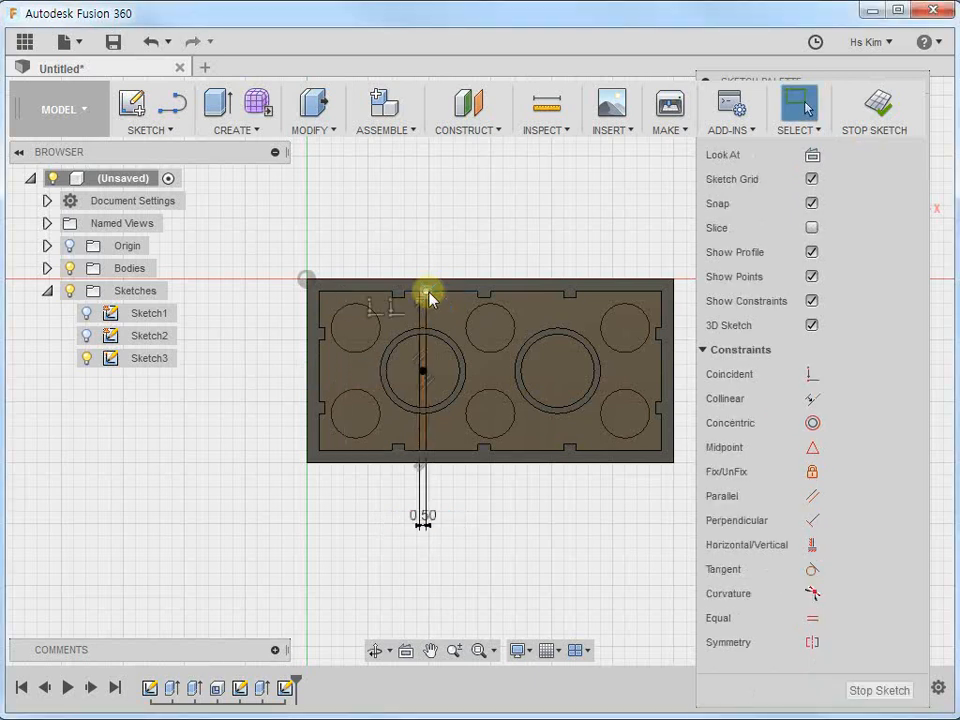
Step: Sketch a matching 0.5 mm wide, 13 mm long center rectangle on the right tube's center, and finish the sketch
right_click(516, 204)
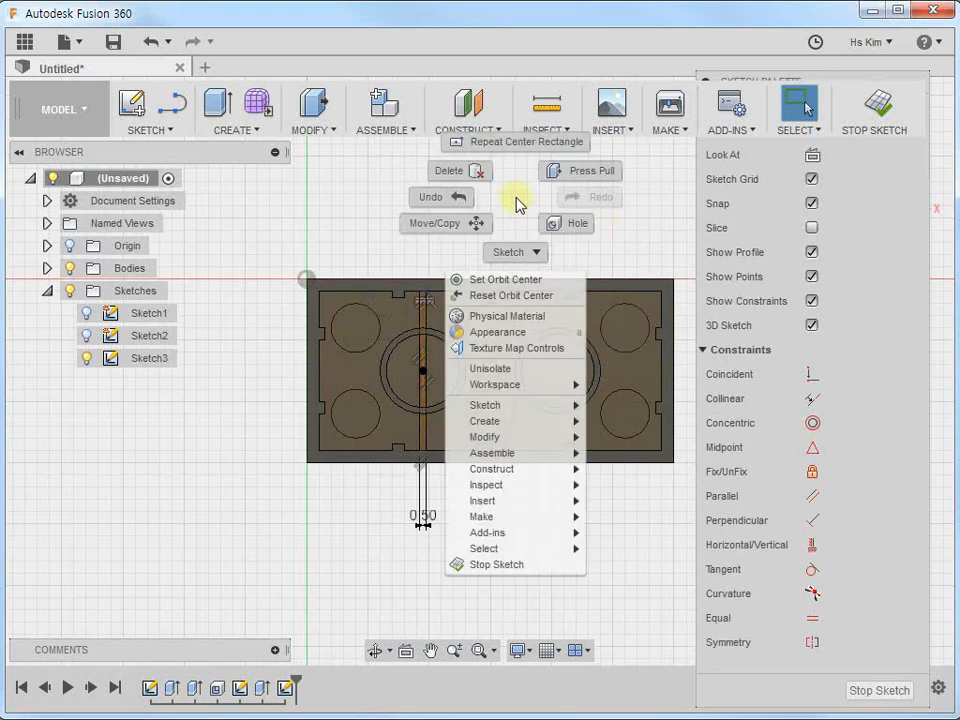
left_click(544, 144)
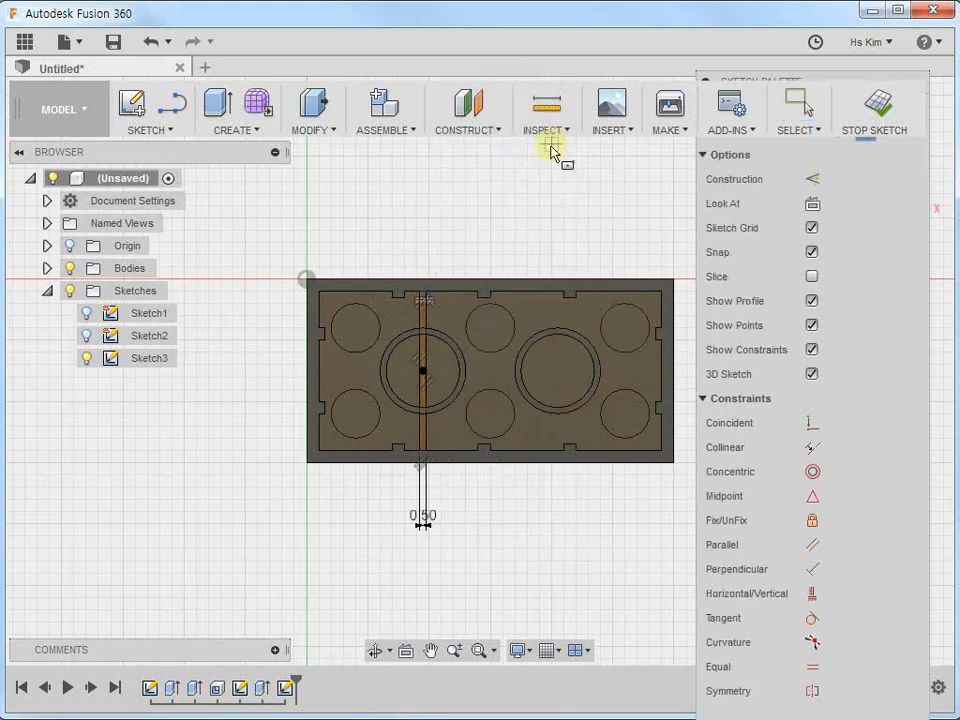
left_click(563, 378)
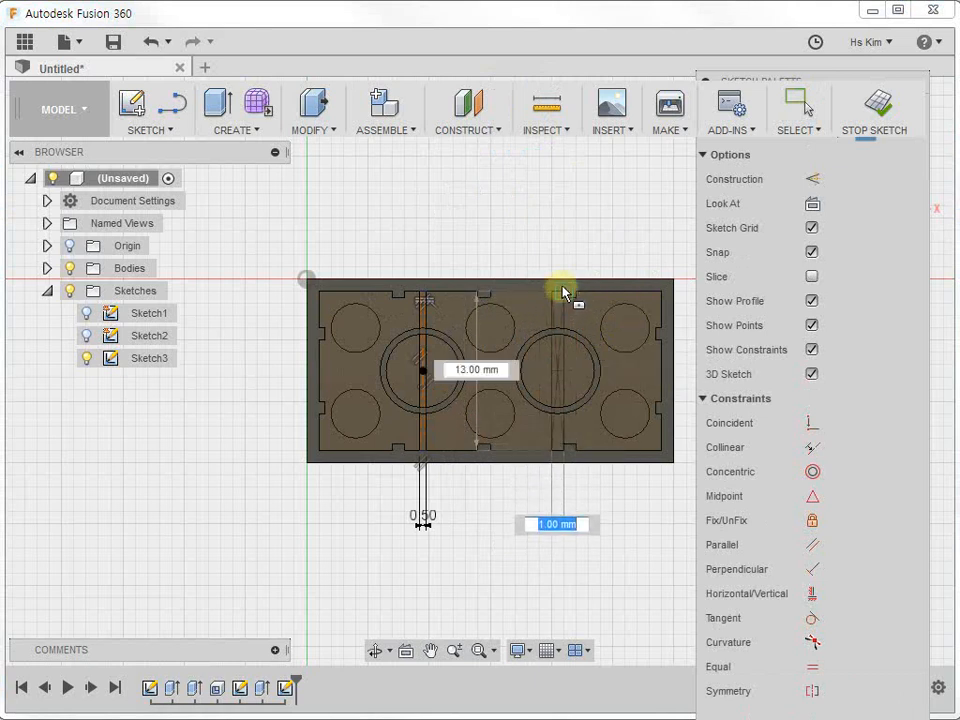
type("0.5")
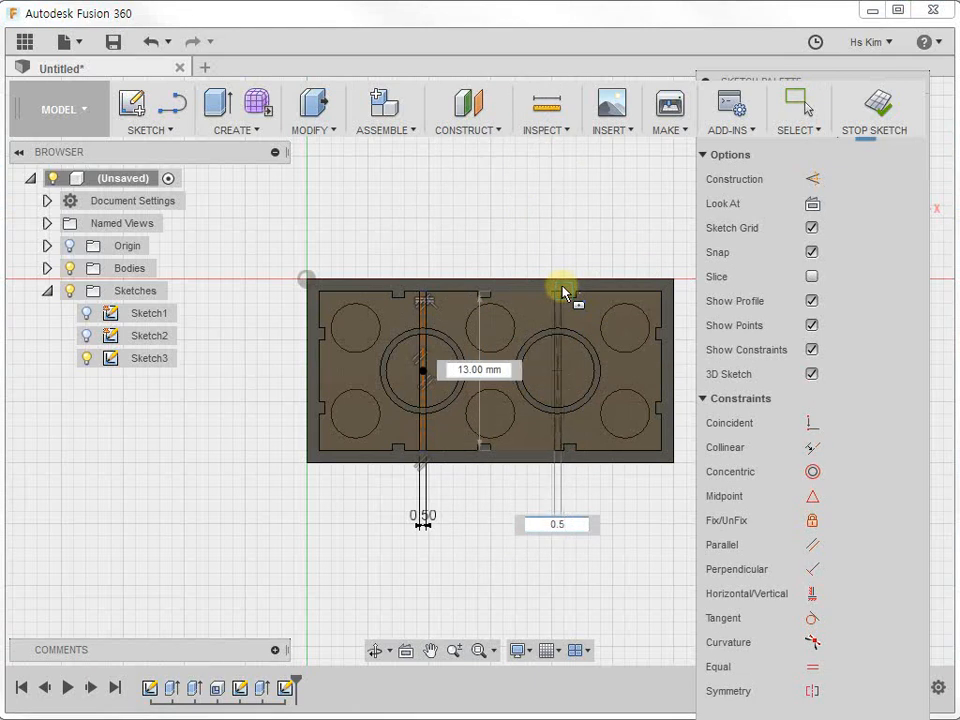
key("Return")
key("Escape")
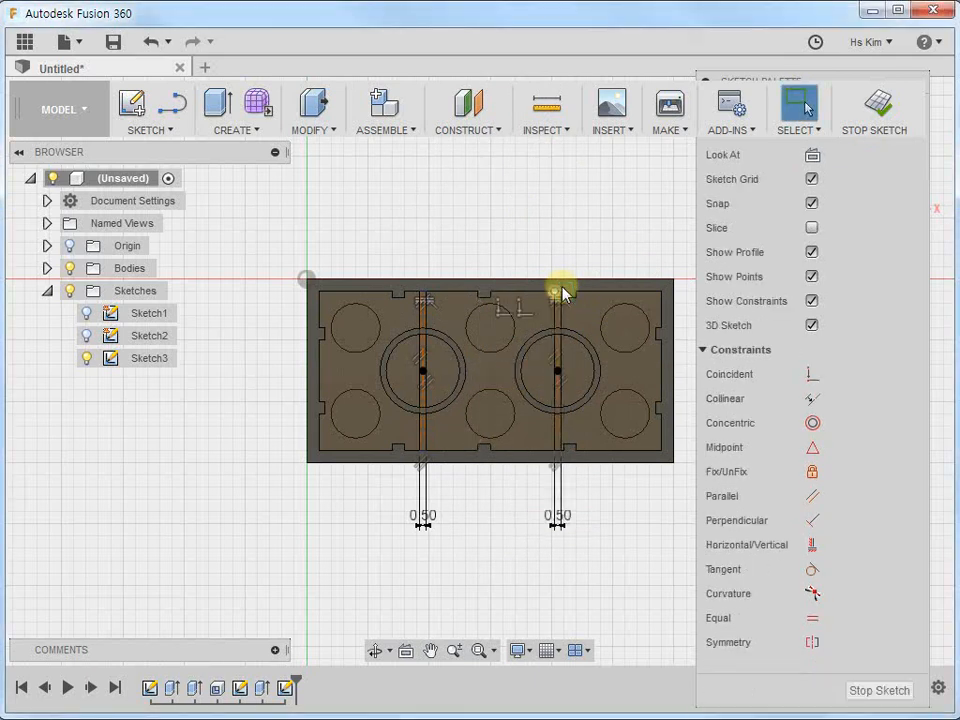
left_click(880, 101)
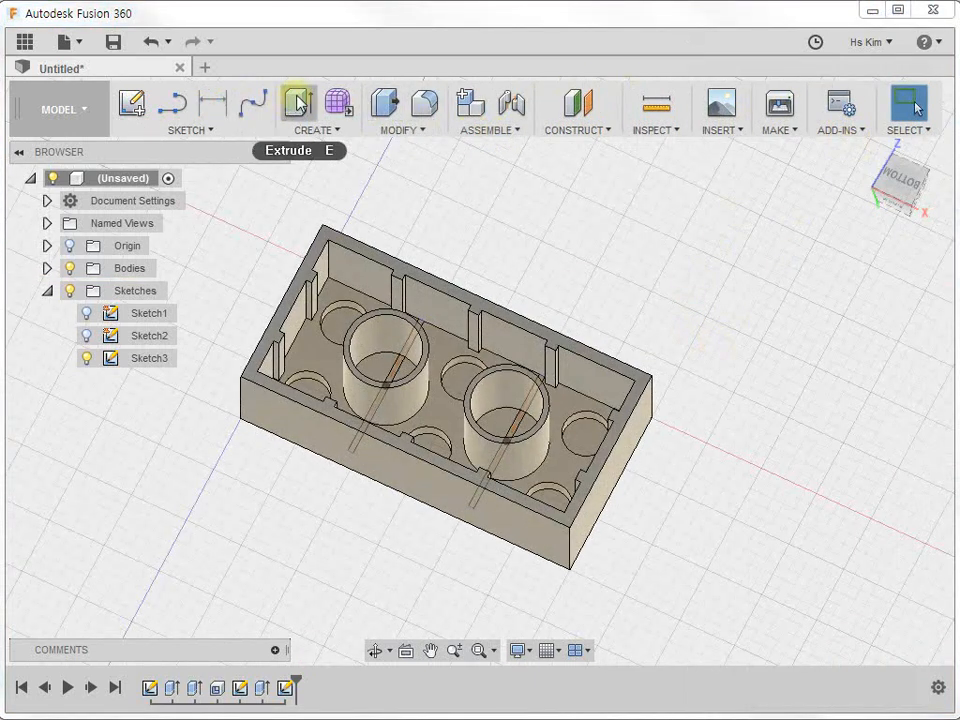
Step: Extrude the four web profiles between the two tubes and the long side walls by 6 mm, joined to the brick
left_click(300, 103)
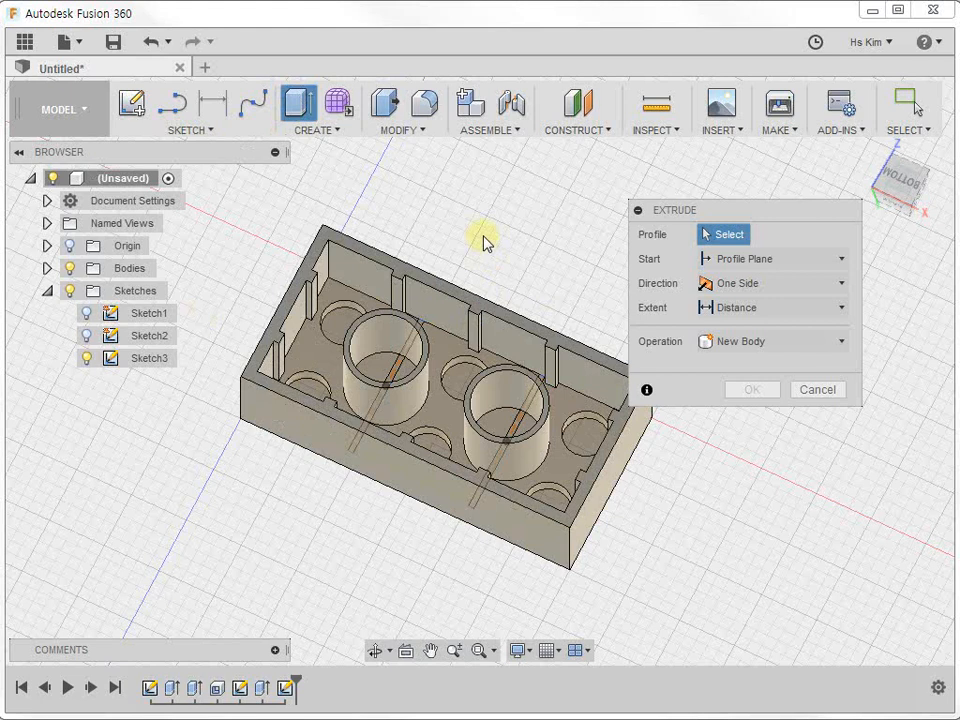
left_click(412, 331)
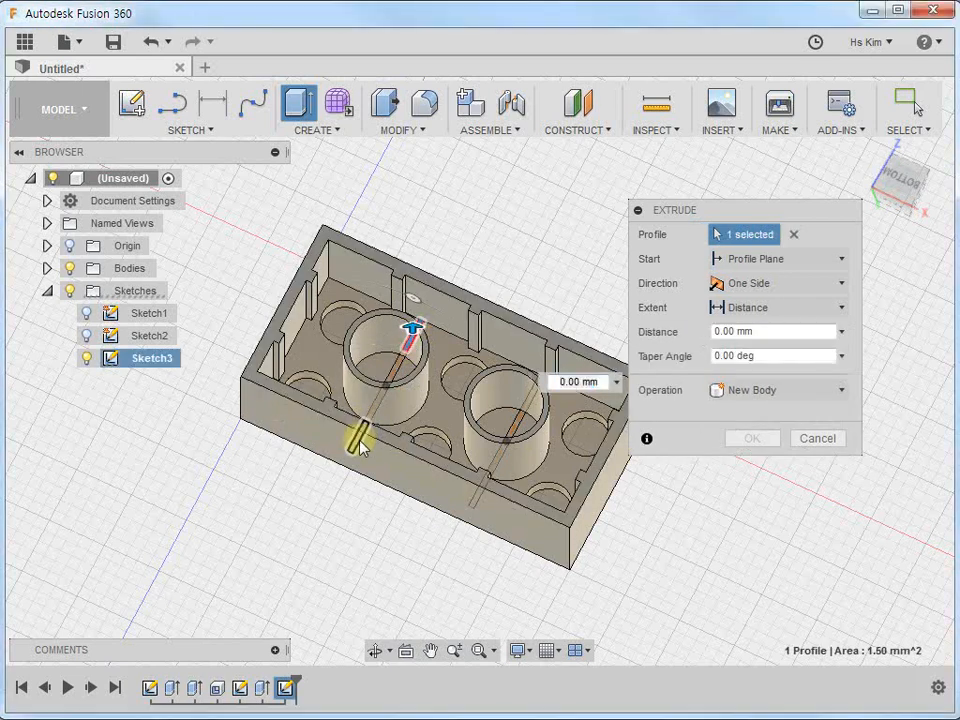
left_click(356, 440)
left_click(477, 493)
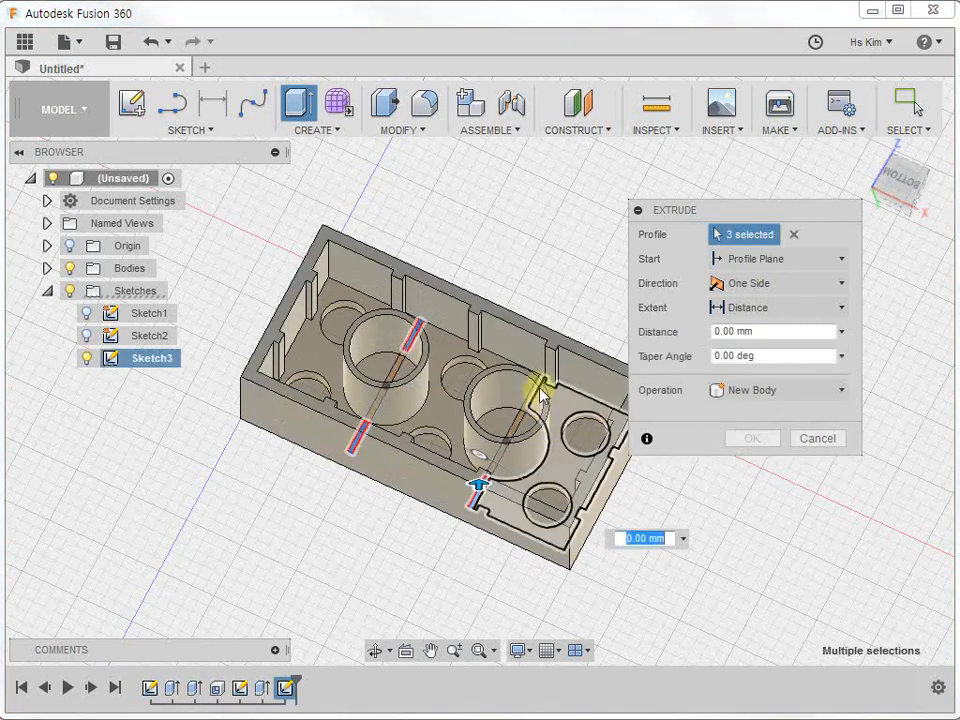
left_click(538, 386)
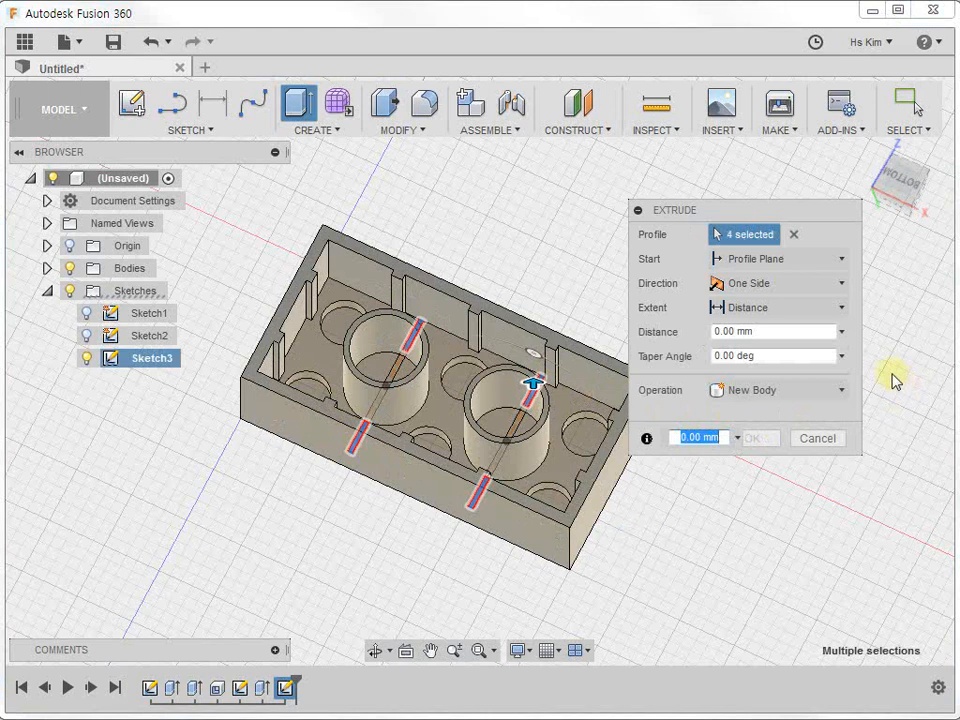
left_click(770, 331)
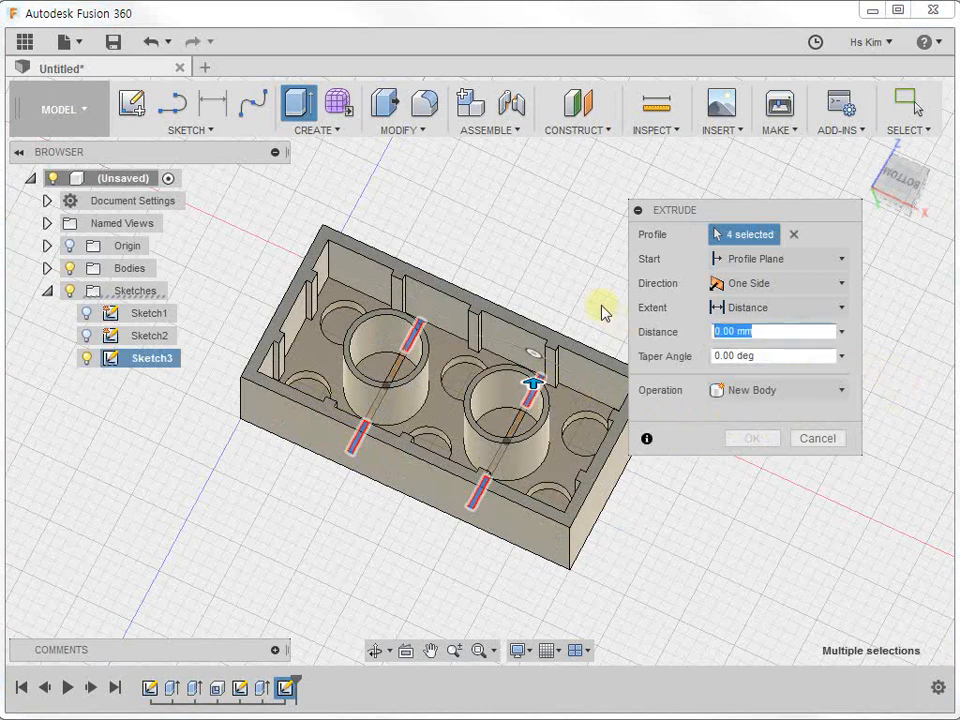
type("6")
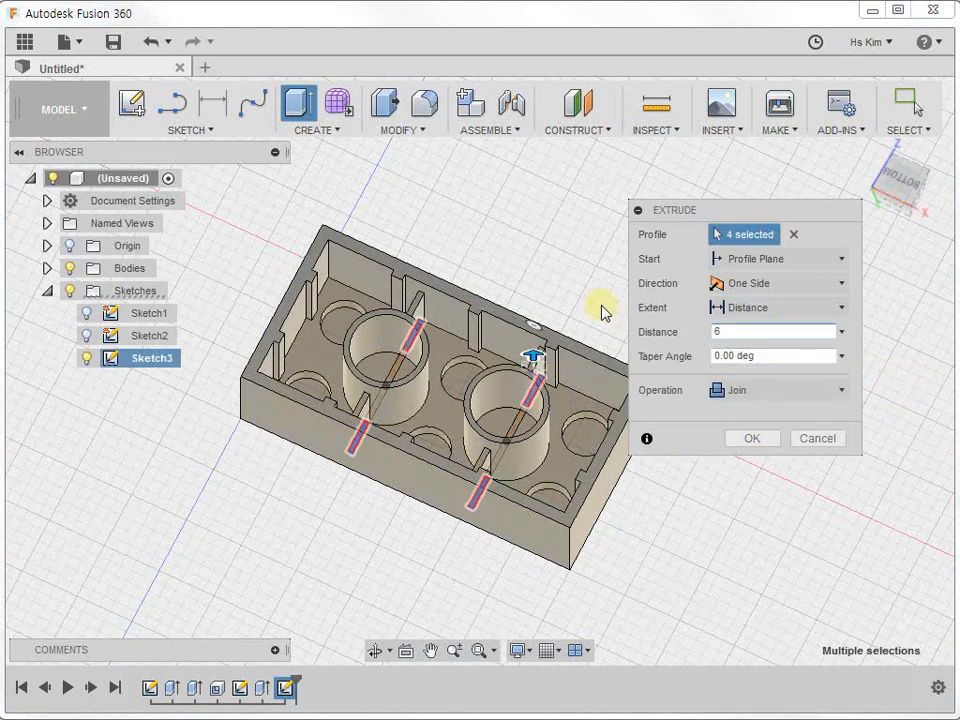
left_click(753, 440)
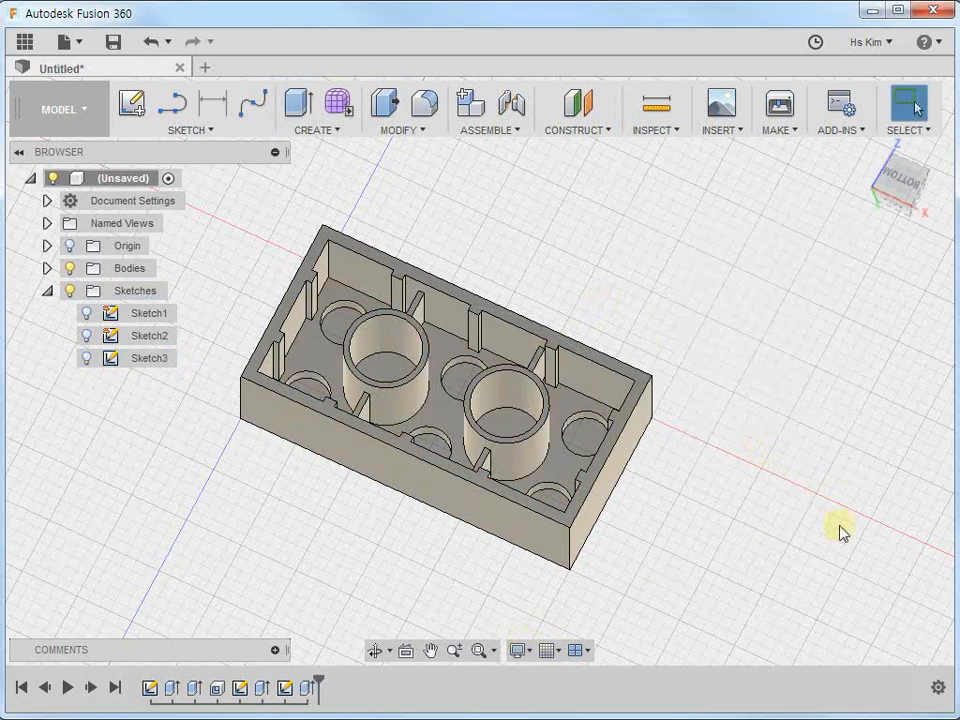
Step: Start a sketch on the top face of the front-left stud and add the text TOY at the stud behind it
left_click(864, 150)
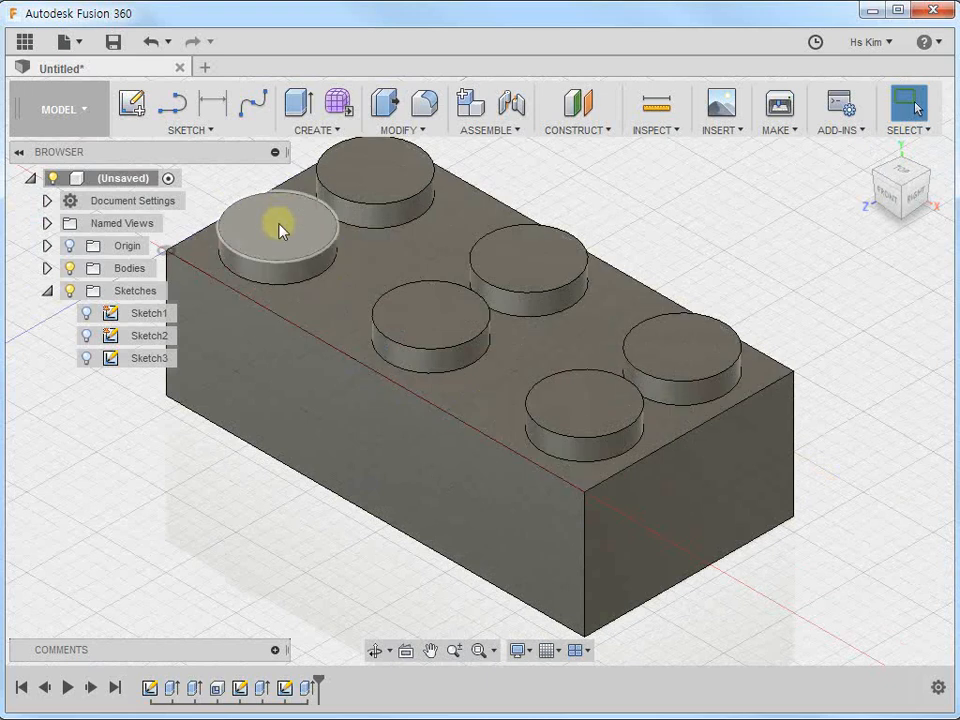
left_click(280, 230)
right_click(280, 230)
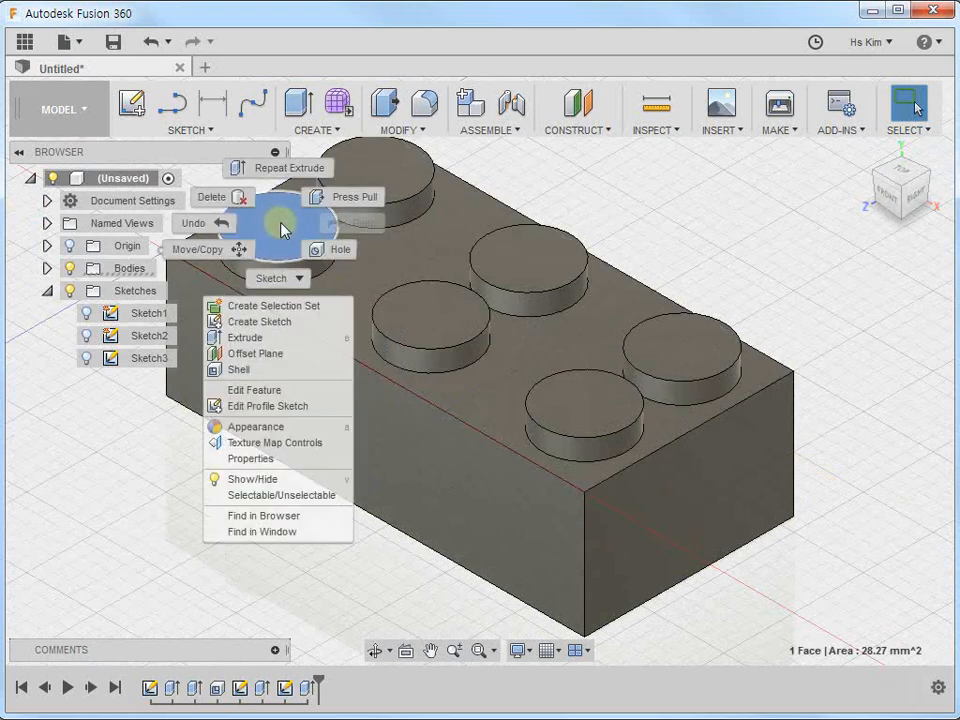
left_click(272, 321)
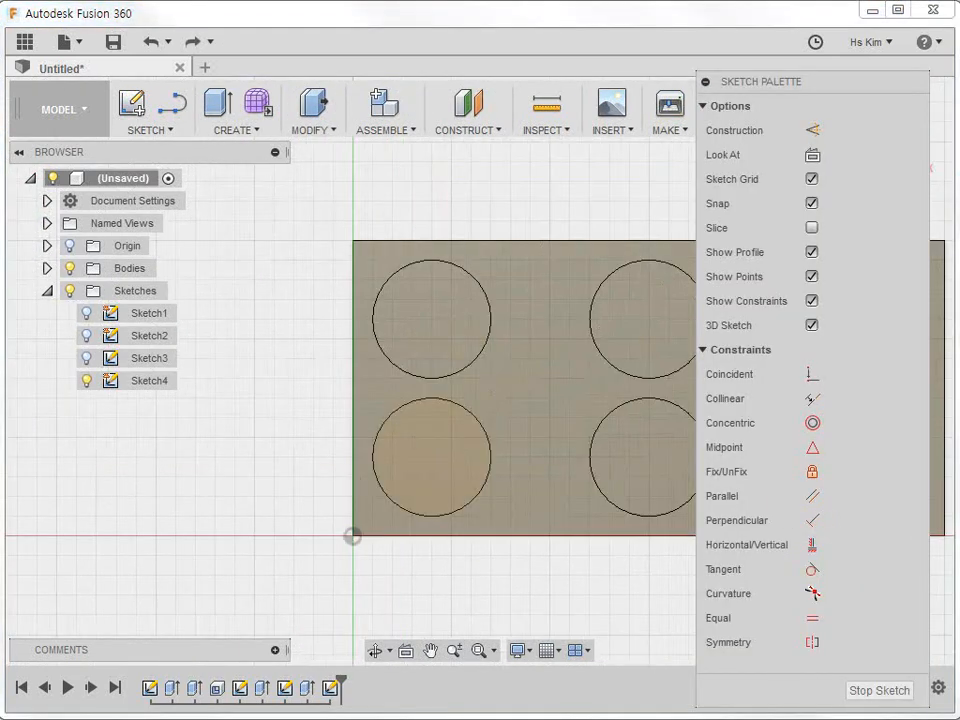
left_click(148, 130)
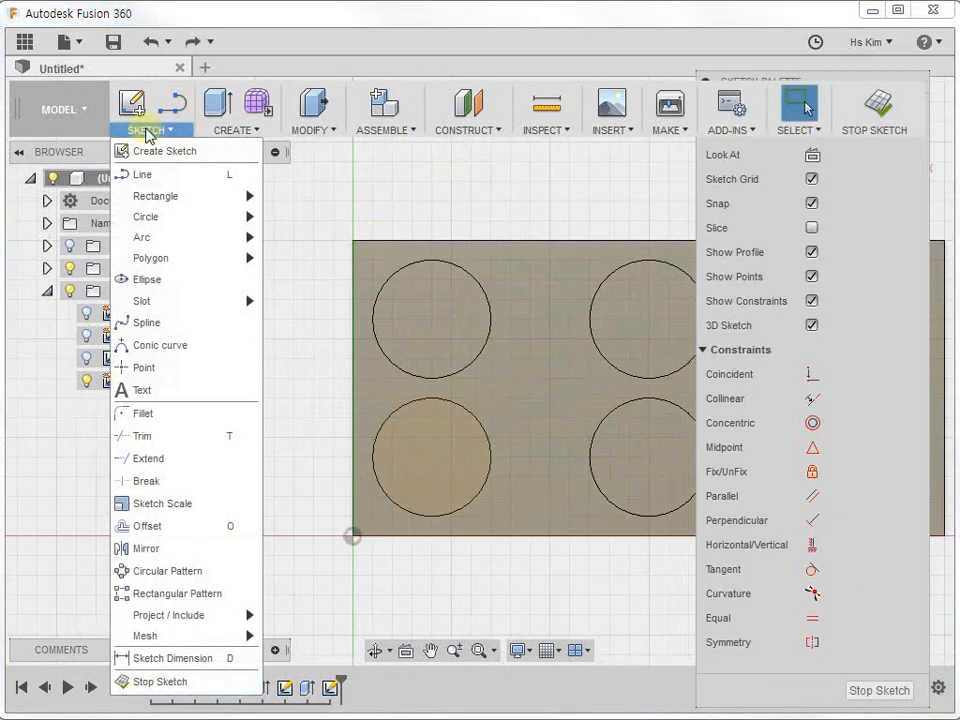
left_click(151, 389)
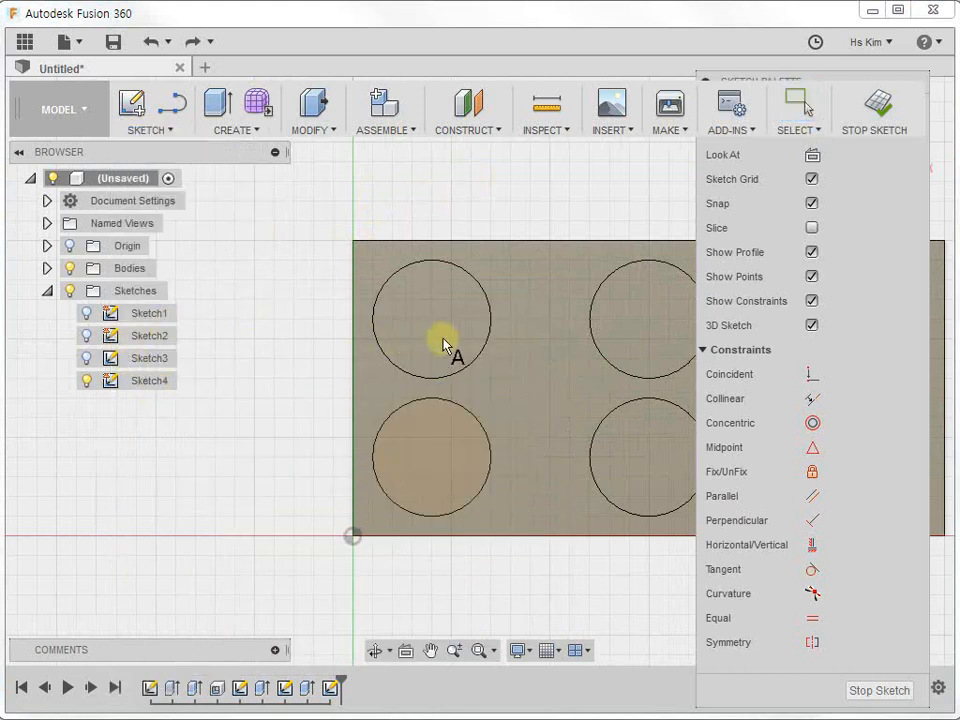
left_click(392, 340)
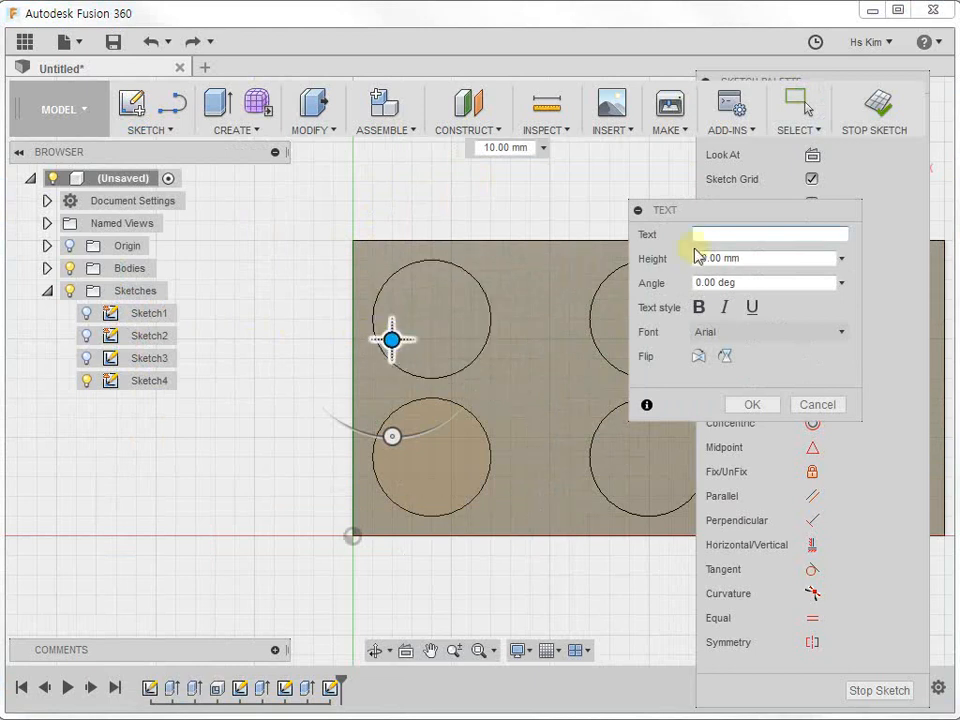
left_click_drag(707, 214, 566, 218)
left_click(588, 232)
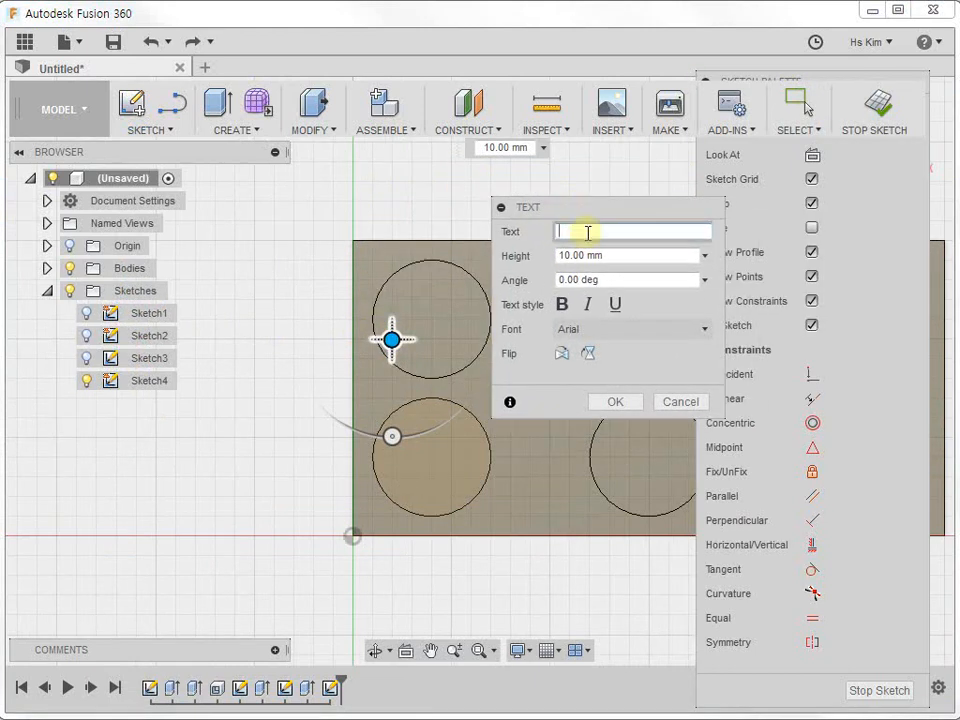
type("TOY")
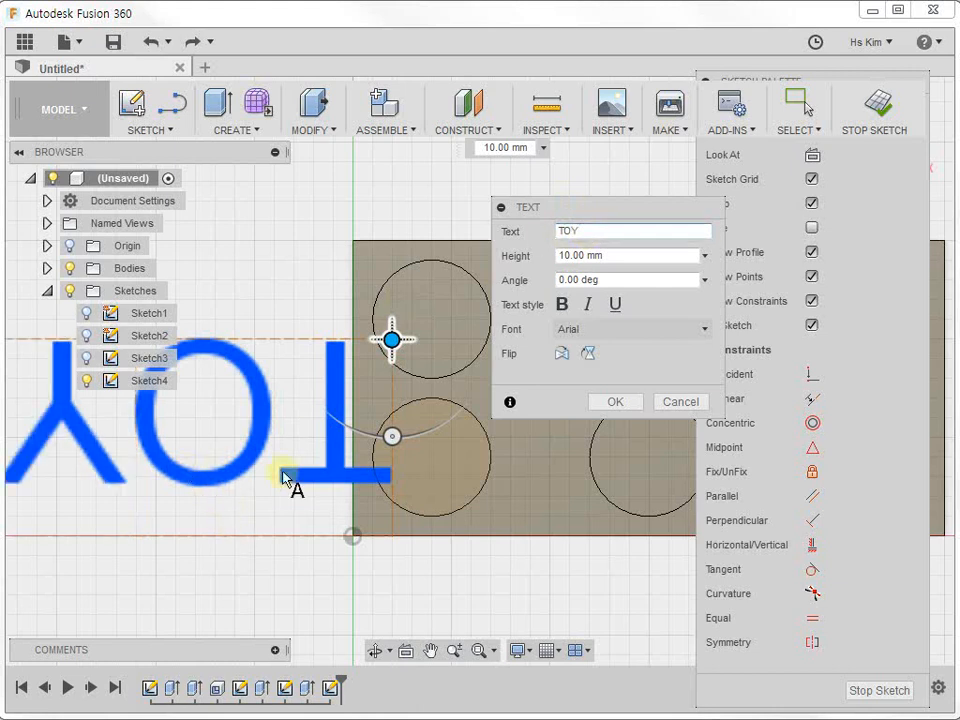
Step: Flip the TOY text horizontally and vertically so it reads upright, and set its height to 2.5 mm
left_click(562, 354)
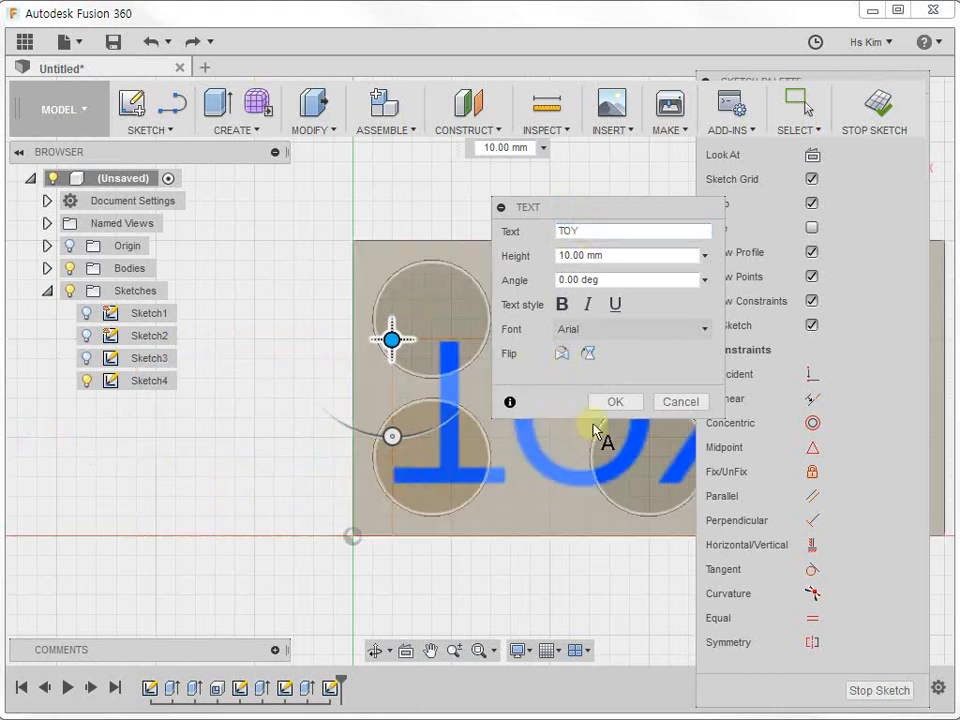
left_click(589, 355)
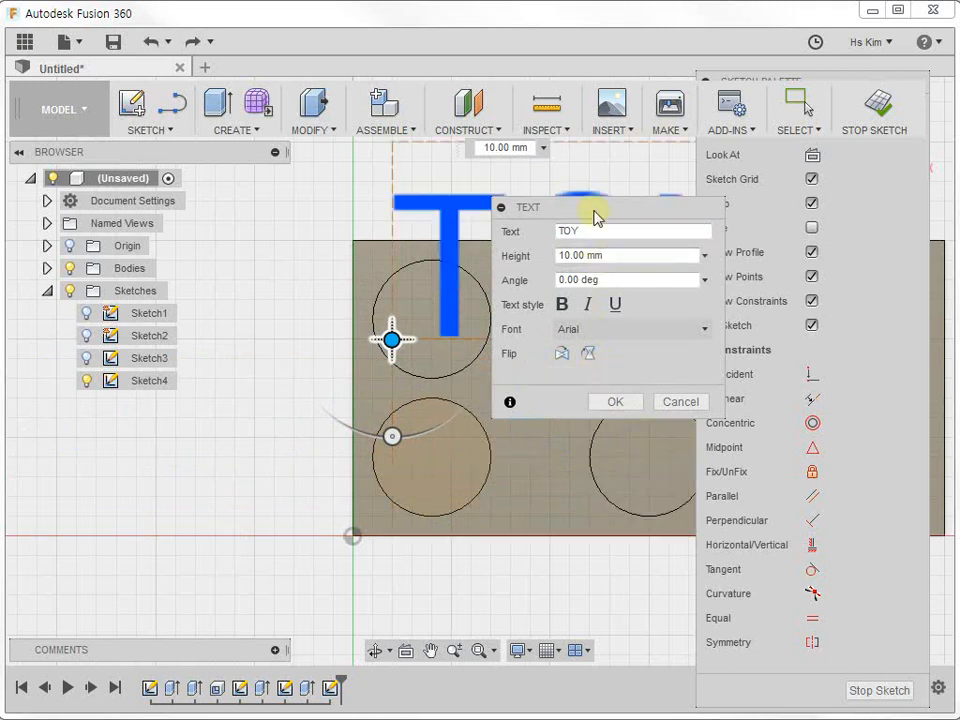
left_click_drag(596, 212, 844, 248)
left_click_drag(868, 292, 729, 276)
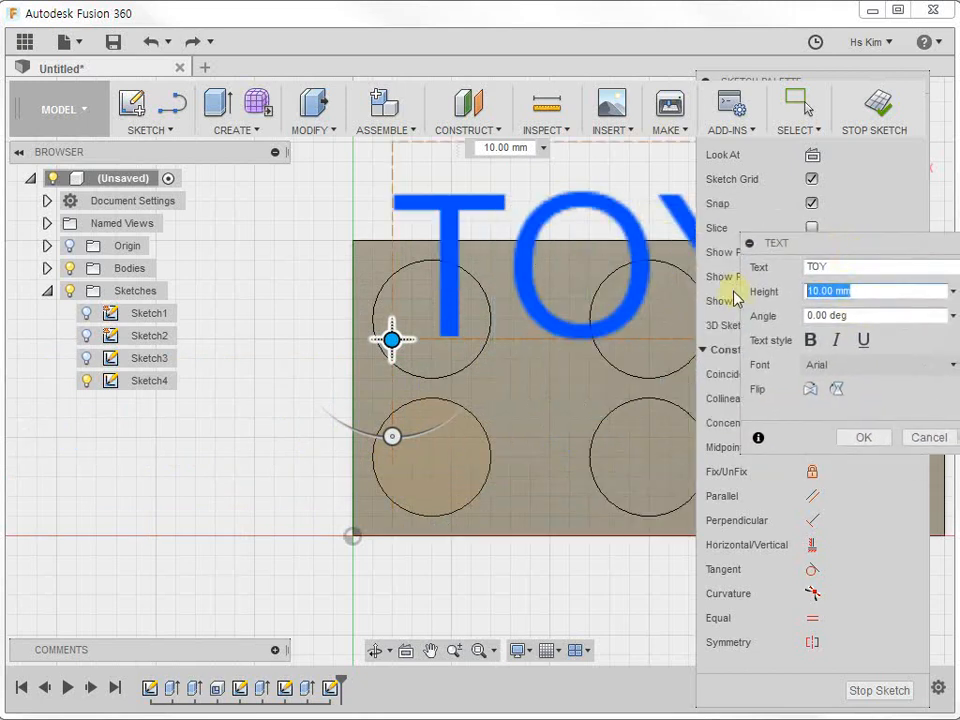
type("2.")
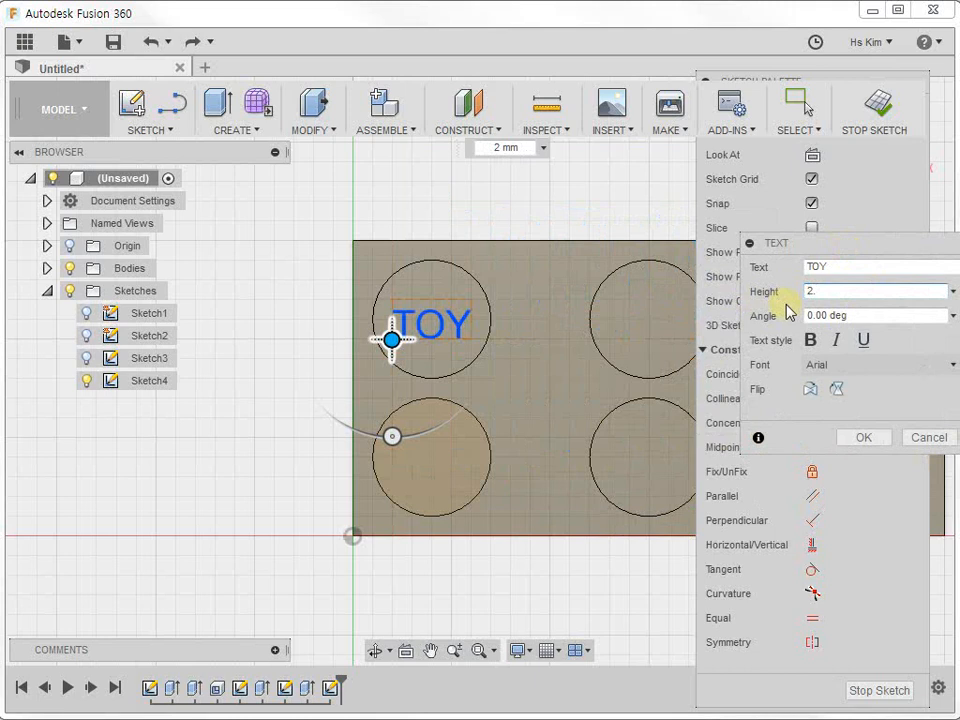
type("5")
Step: Make the TOY text bold and italic, shift it slightly to fit inside the stud's circle, and accept it
left_click(810, 340)
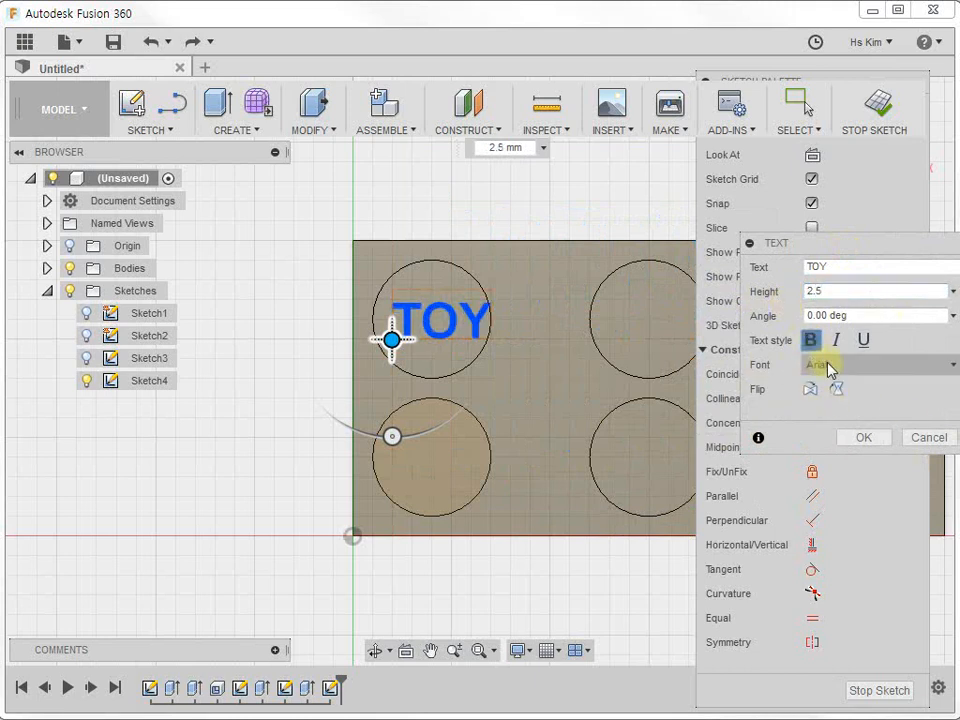
left_click(838, 340)
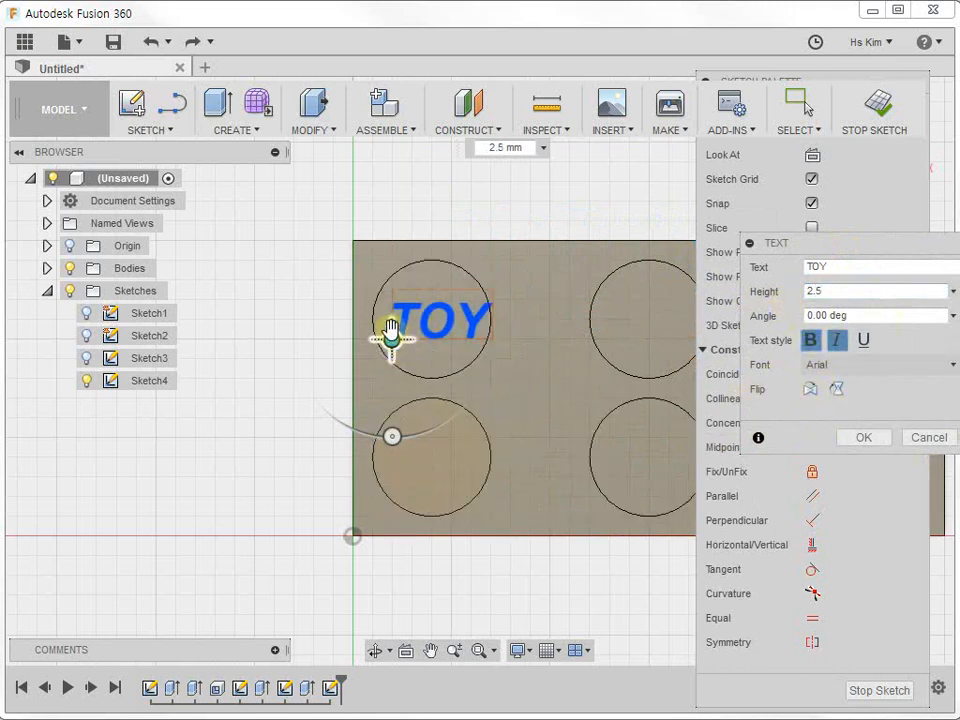
left_click_drag(390, 340, 382, 338)
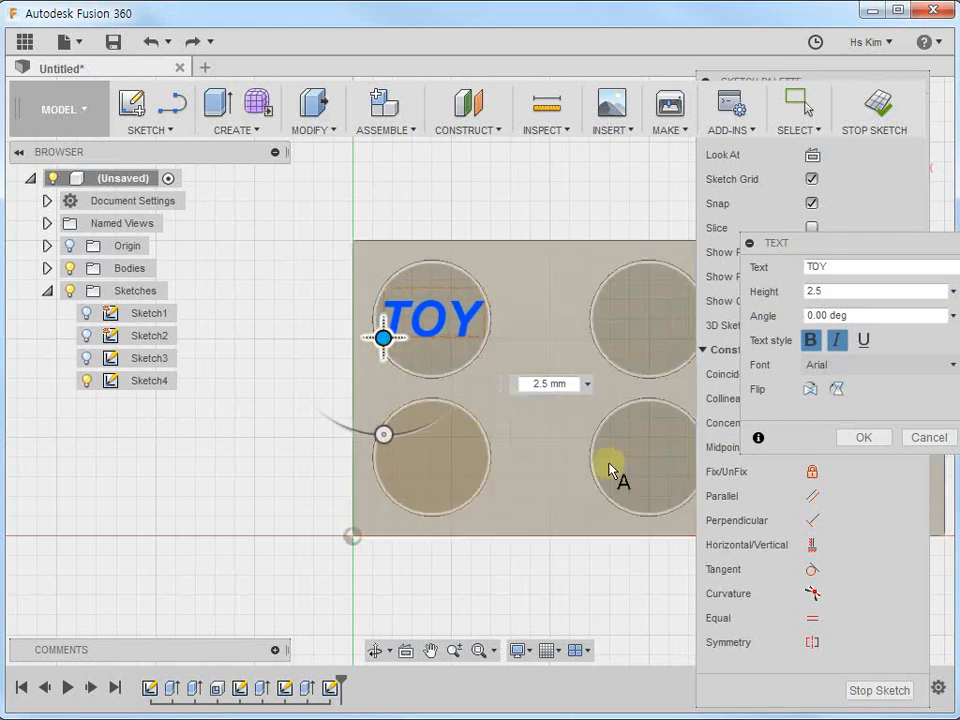
left_click(862, 439)
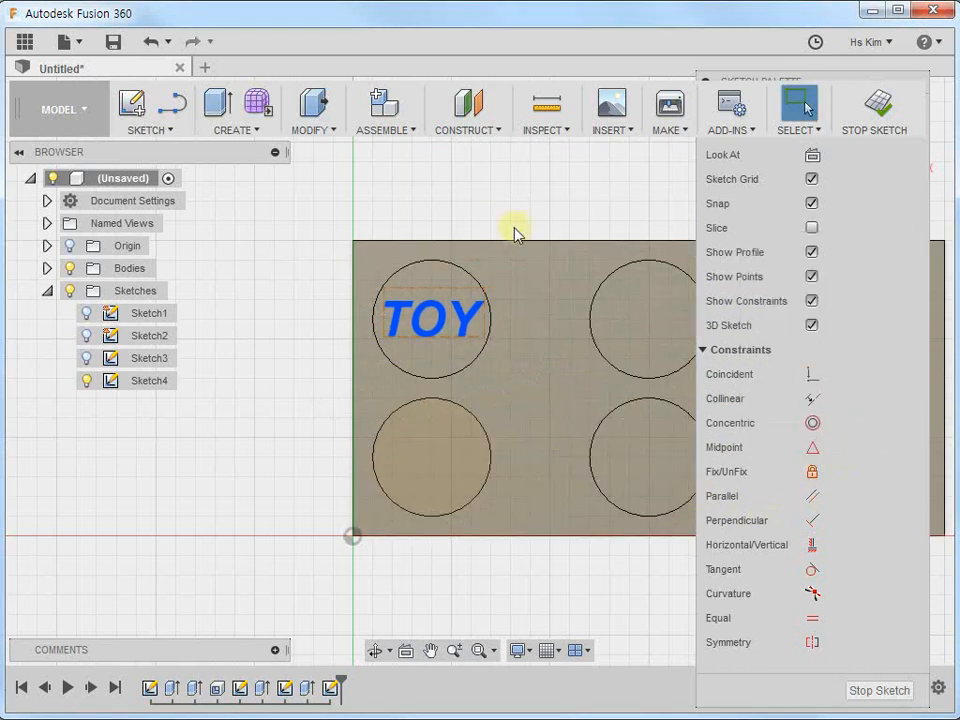
Step: Explode the TOY text into sketch curves and finish the sketch
right_click(463, 328)
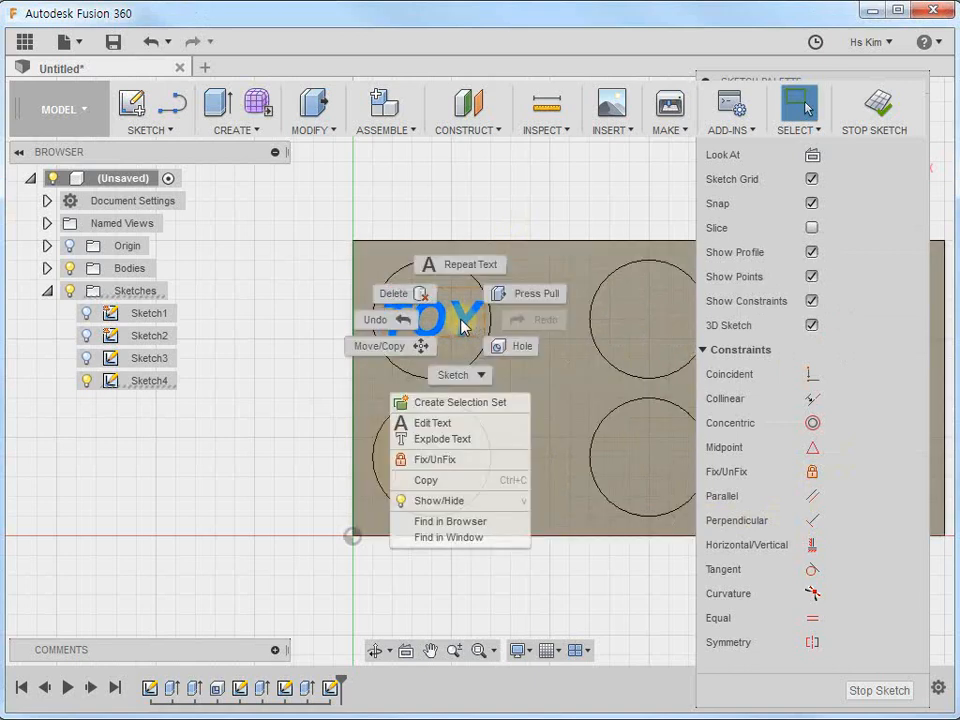
left_click(457, 446)
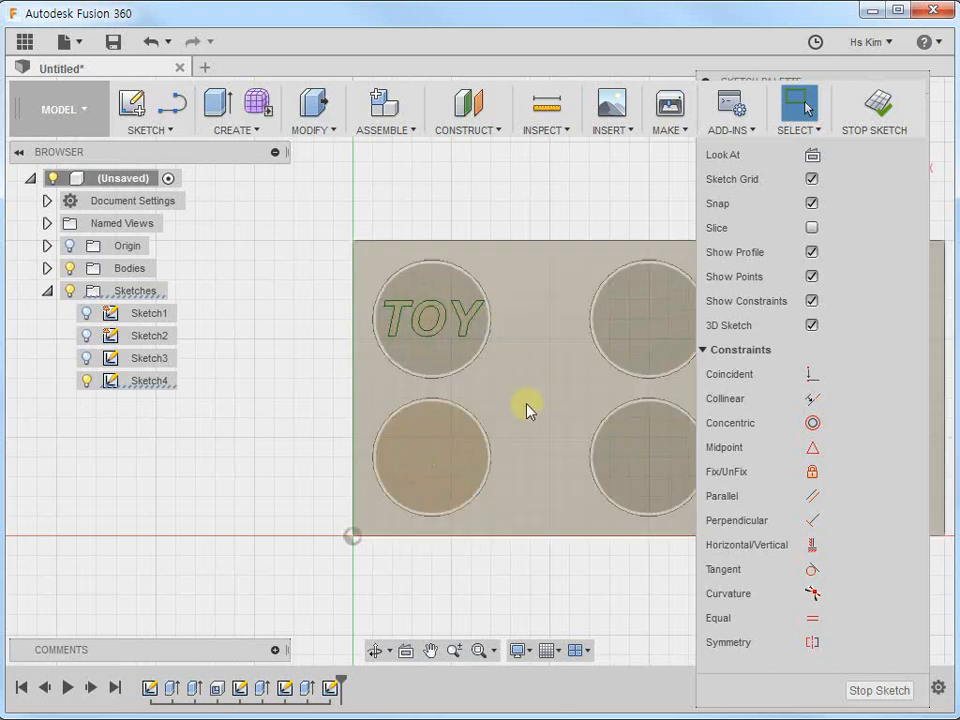
left_click(880, 104)
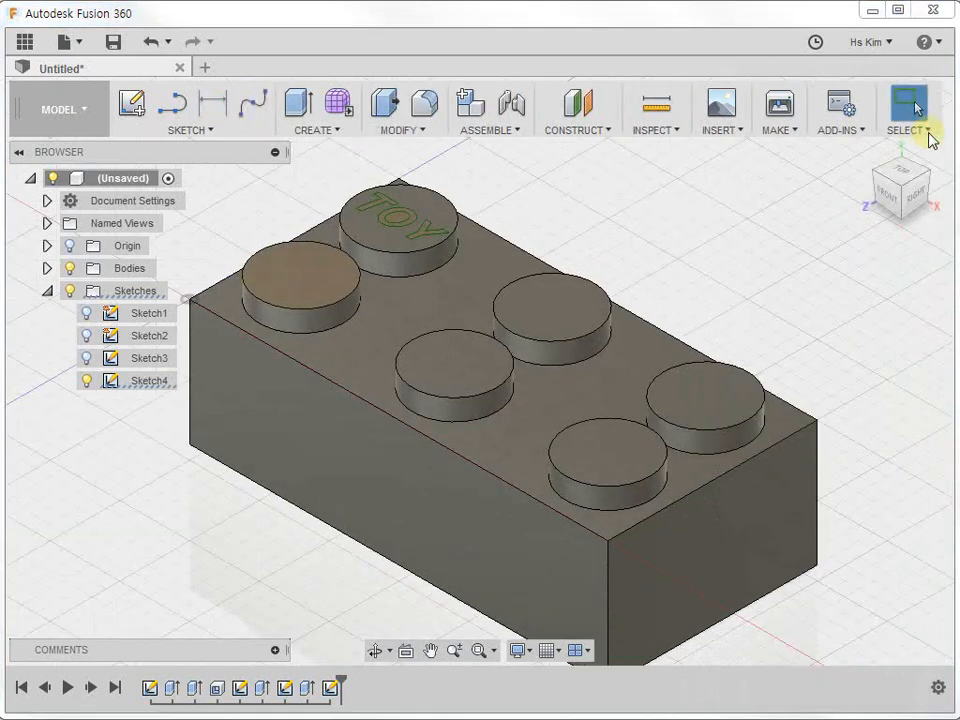
Step: Extrude the three letter profiles of TOY by 0.1 mm on the back-left stud, joined to the brick
middle_click_drag(632, 171, 632, 214)
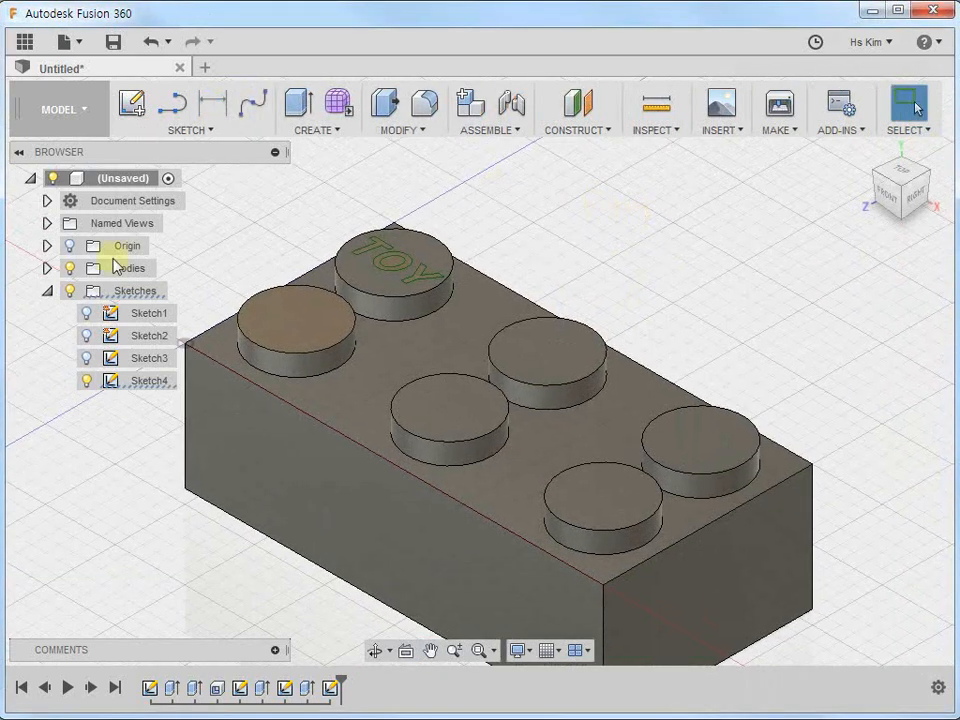
left_click(298, 101)
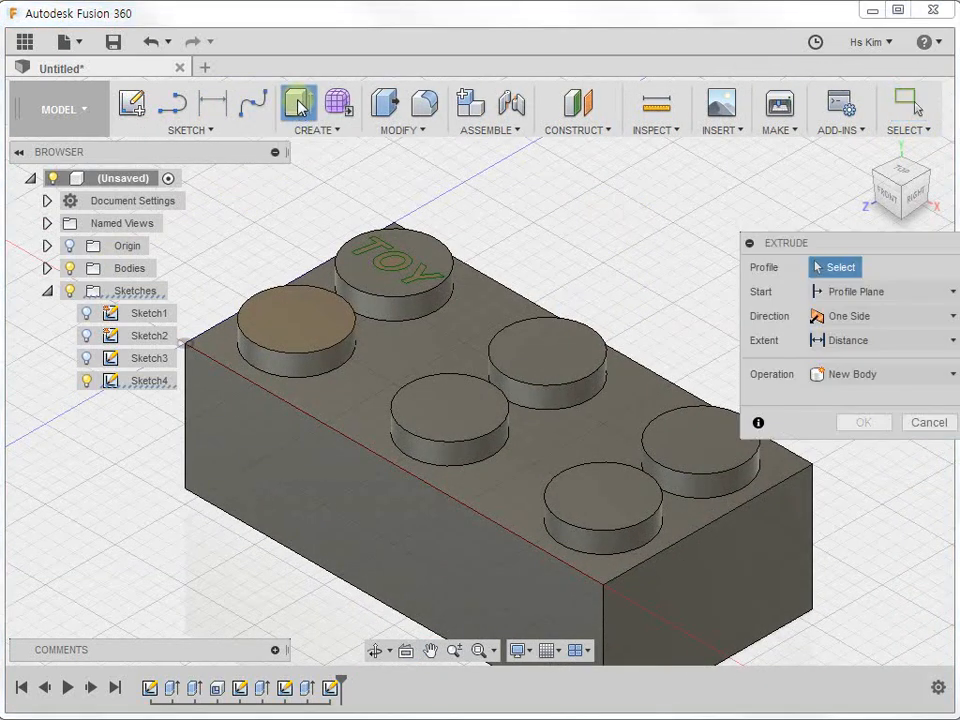
left_click(397, 257)
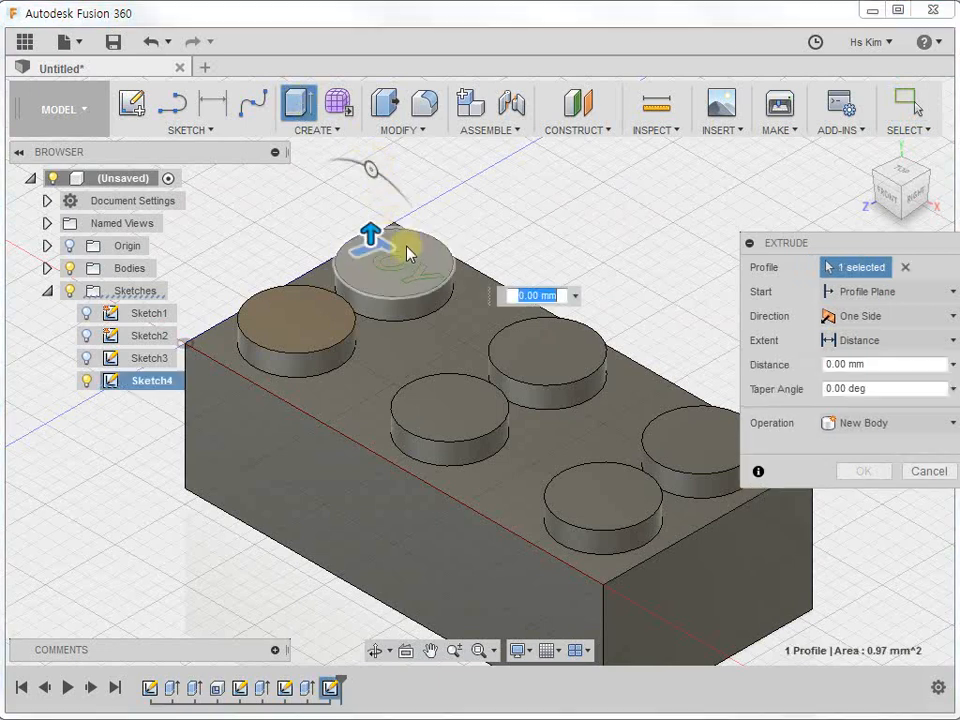
left_click(436, 278)
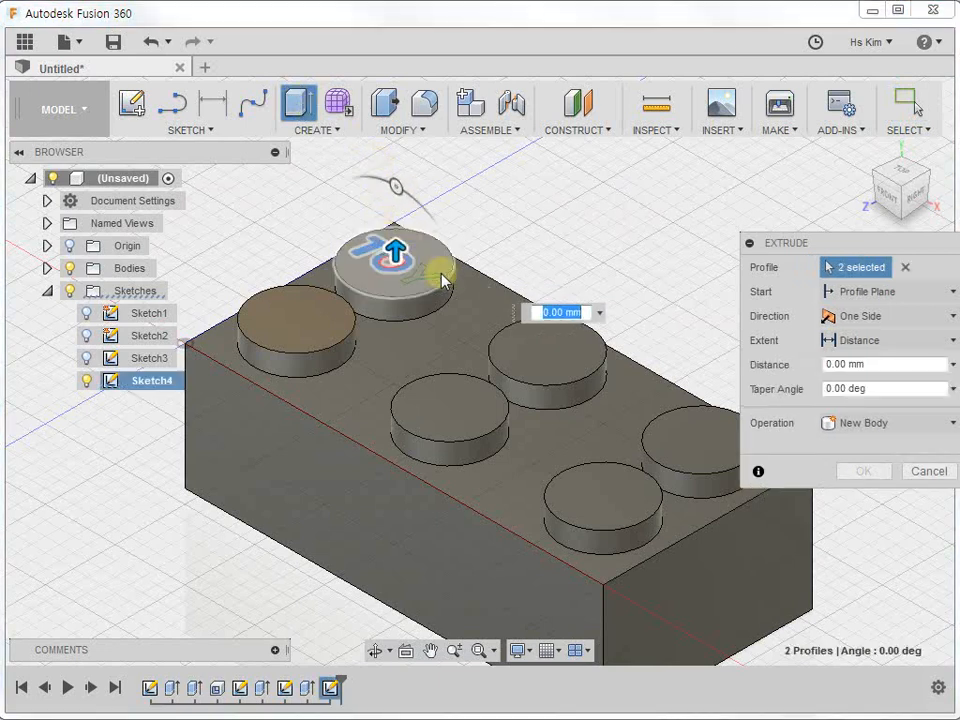
left_click(438, 277)
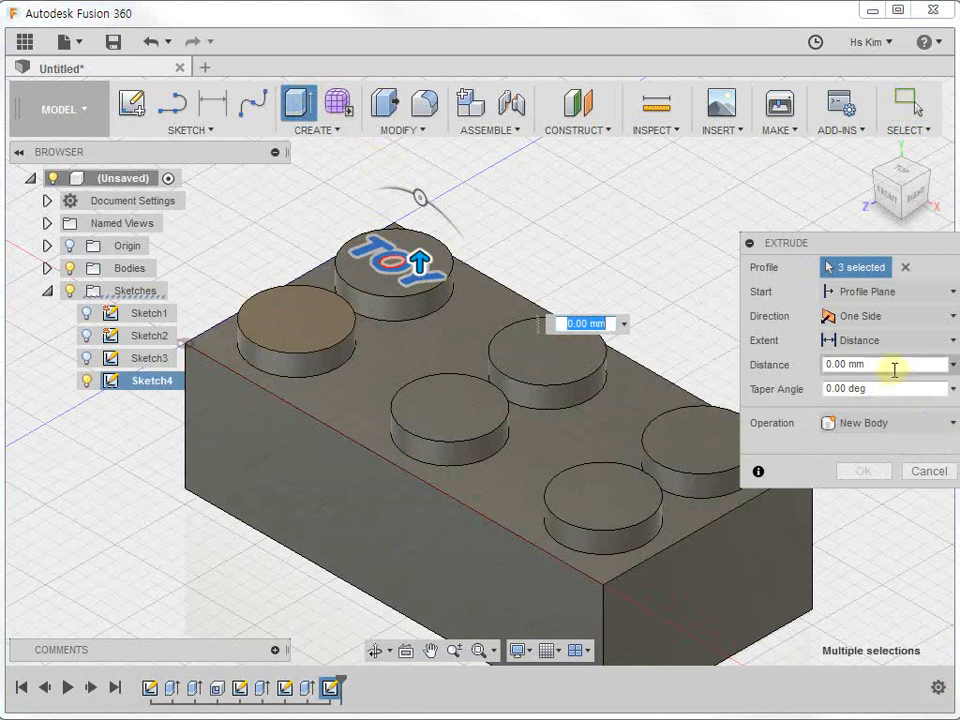
type("0.1")
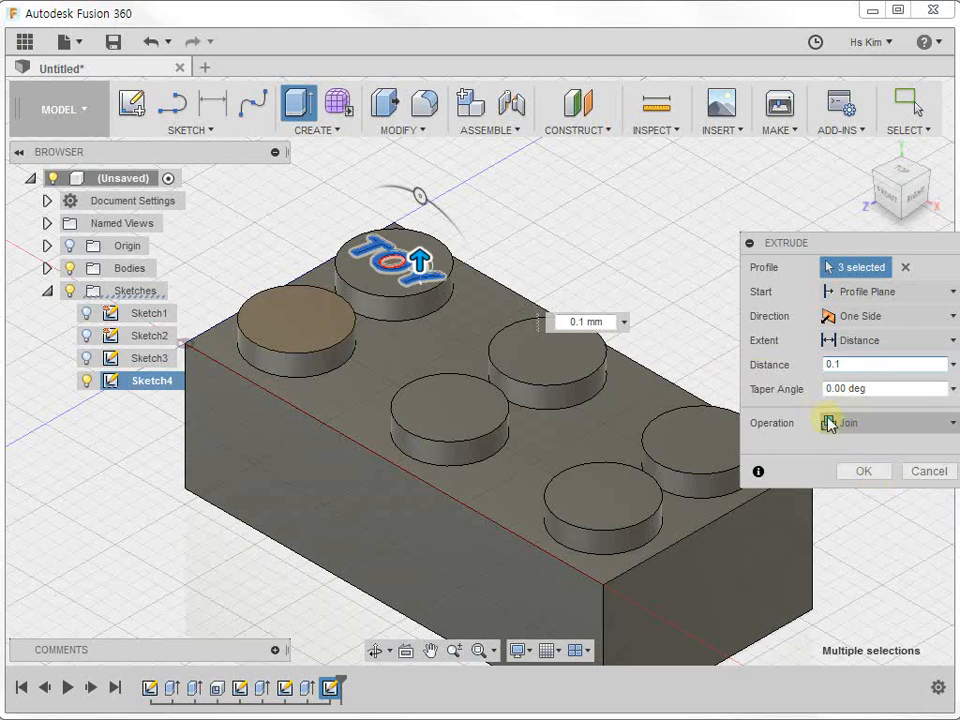
left_click(866, 472)
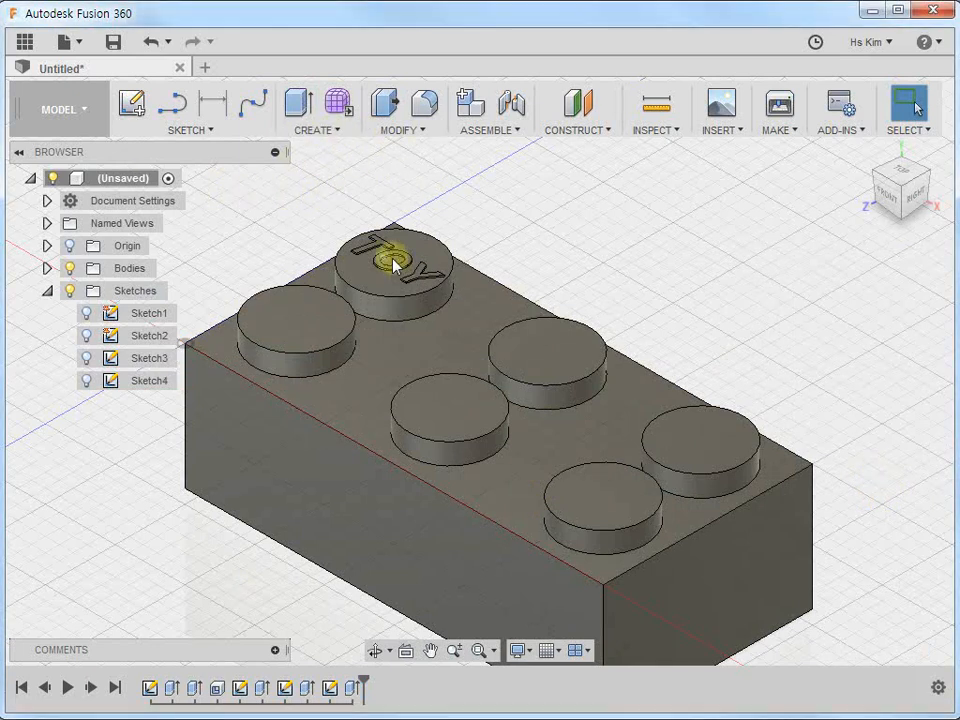
Step: Start a rectangular pattern of the TOY lettering extrusion, with the brick's width (Z) axis and length (X) axis as directions
left_click(318, 130)
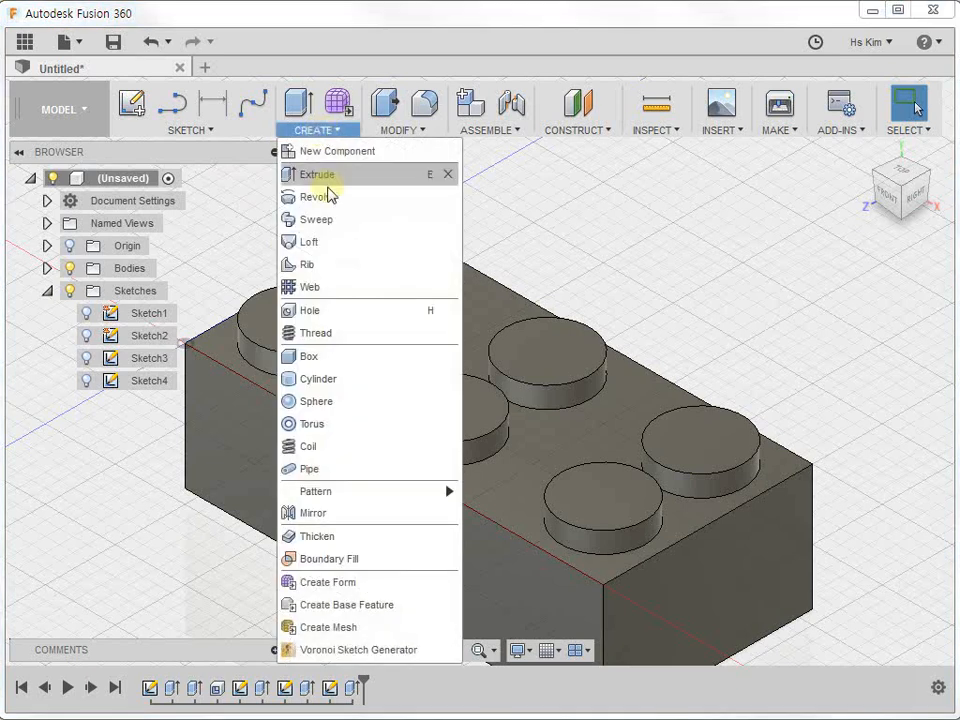
mouse_move(373, 508)
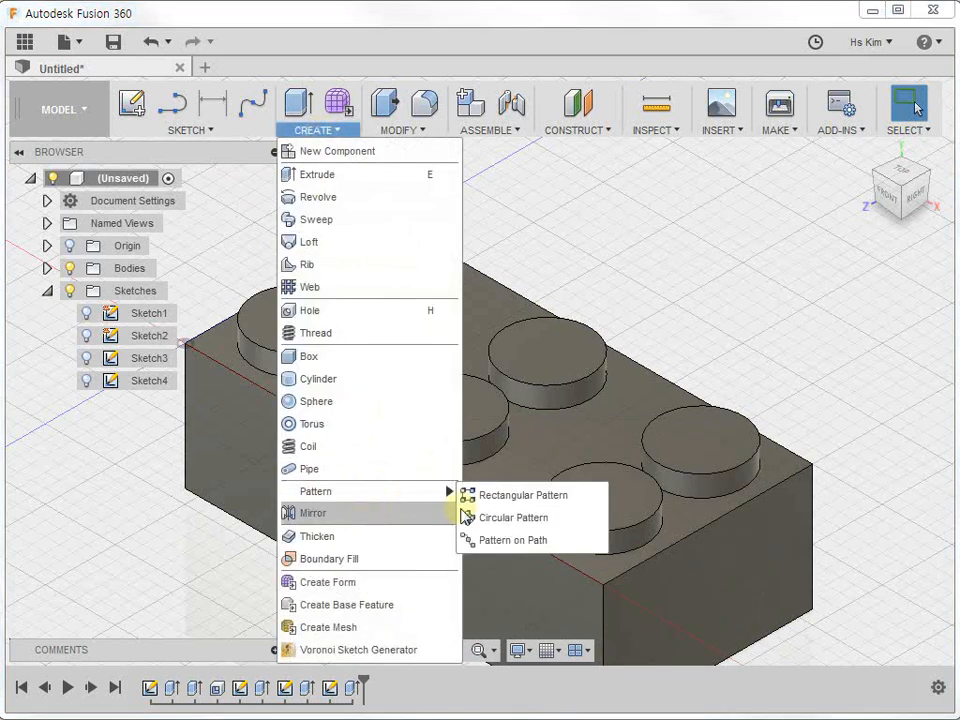
left_click(546, 500)
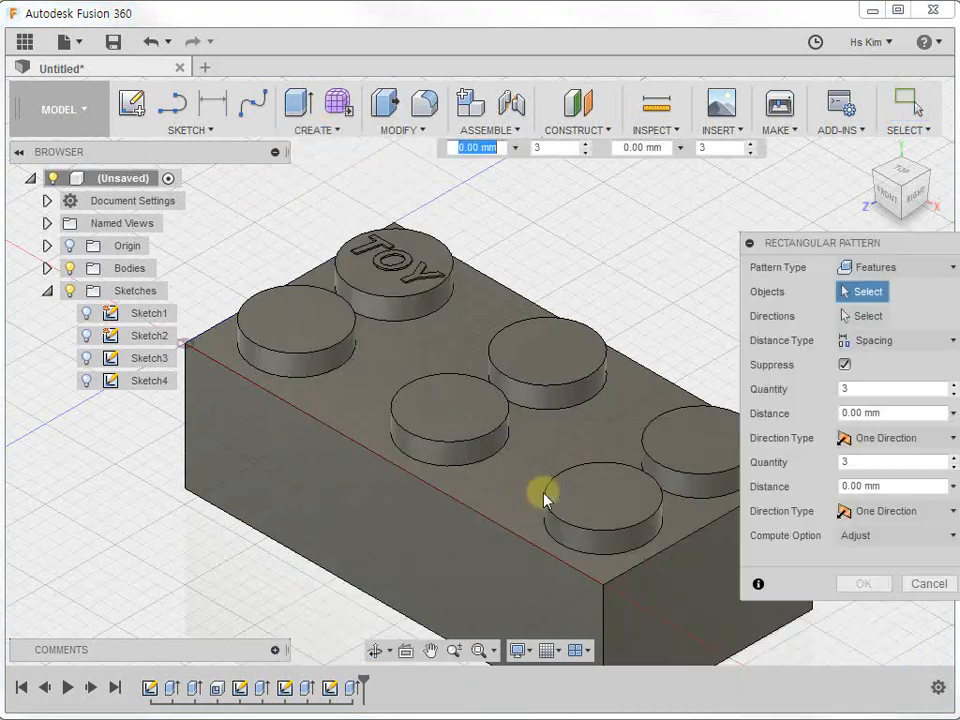
left_click_drag(881, 246, 826, 200)
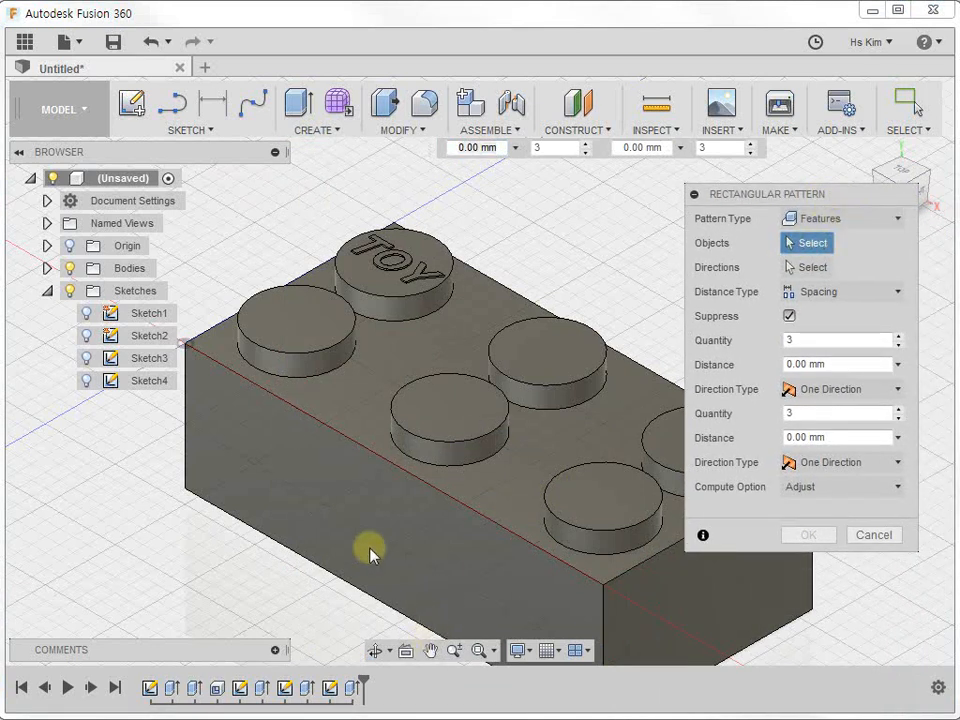
left_click(354, 688)
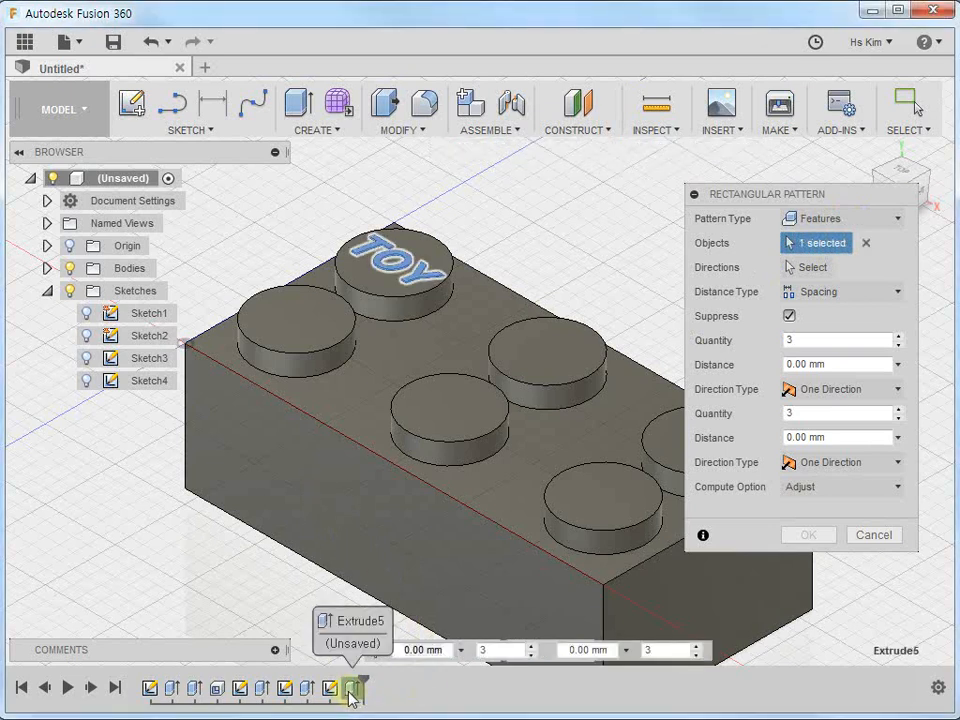
left_click(809, 272)
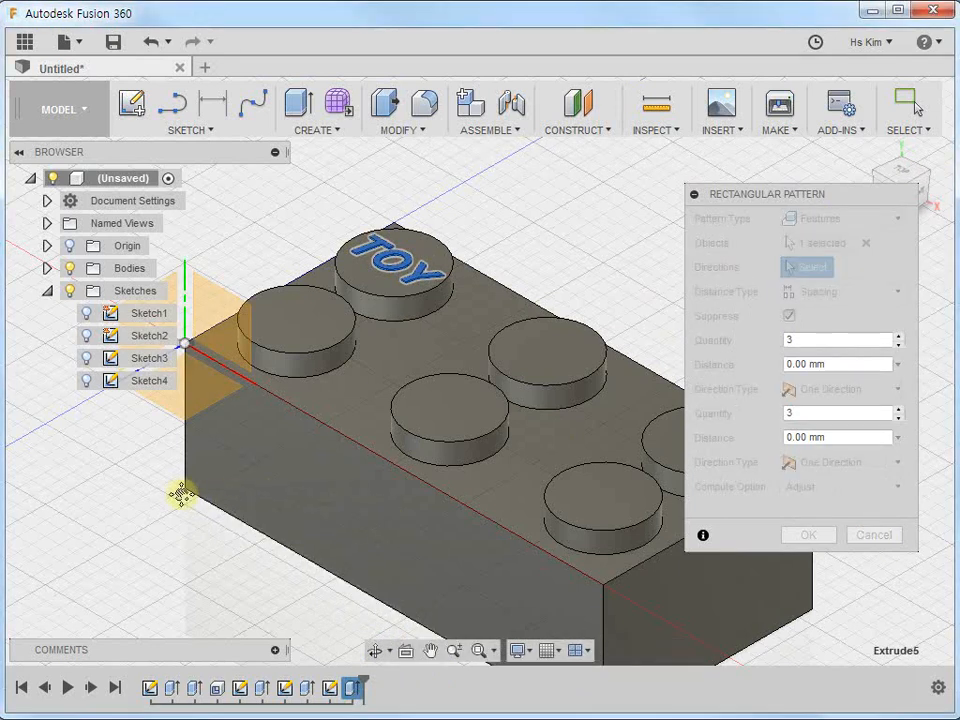
middle_click_drag(182, 493, 309, 477)
left_click(280, 346)
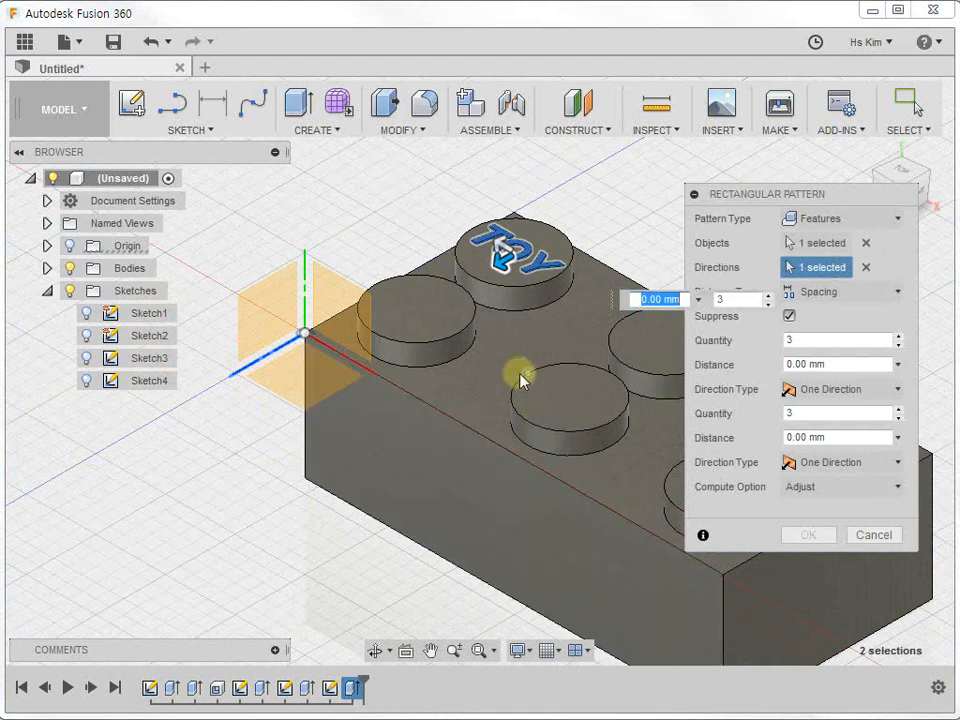
middle_click_drag(352, 539, 296, 470)
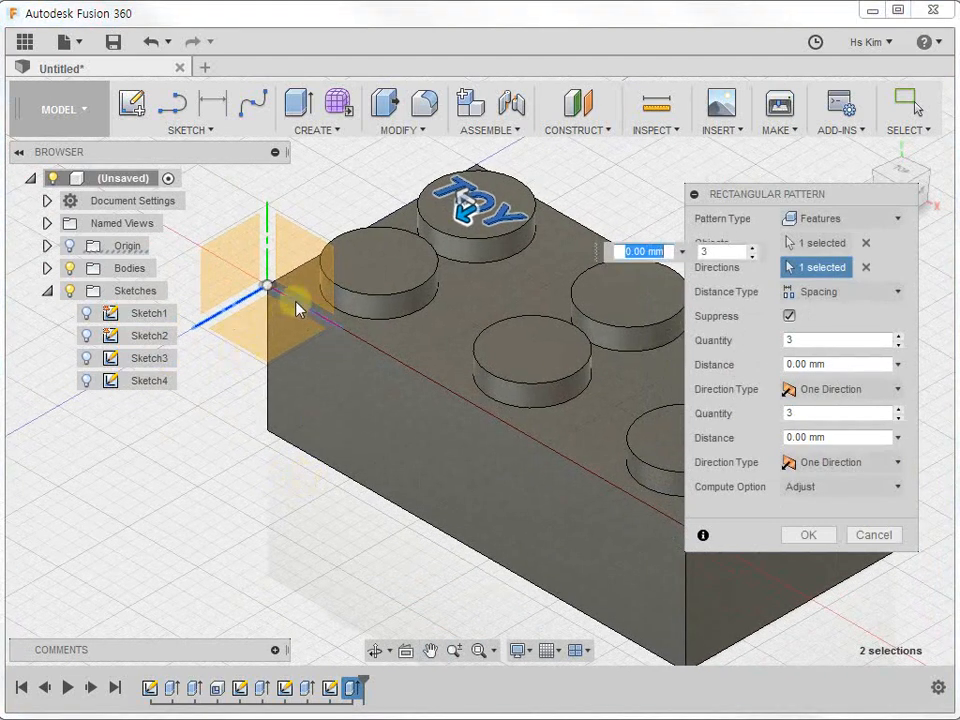
left_click(290, 349)
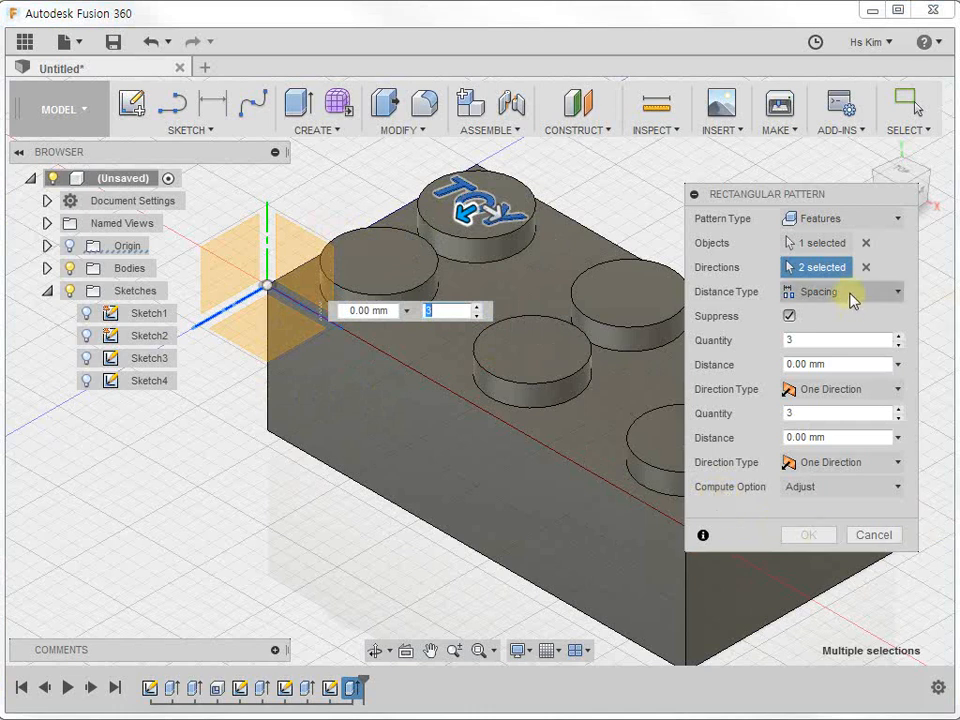
Step: Set the TOY pattern to 2 copies spaced 7 mm across the width and 3 spaced 11 mm along the length, and accept it
left_click(793, 338)
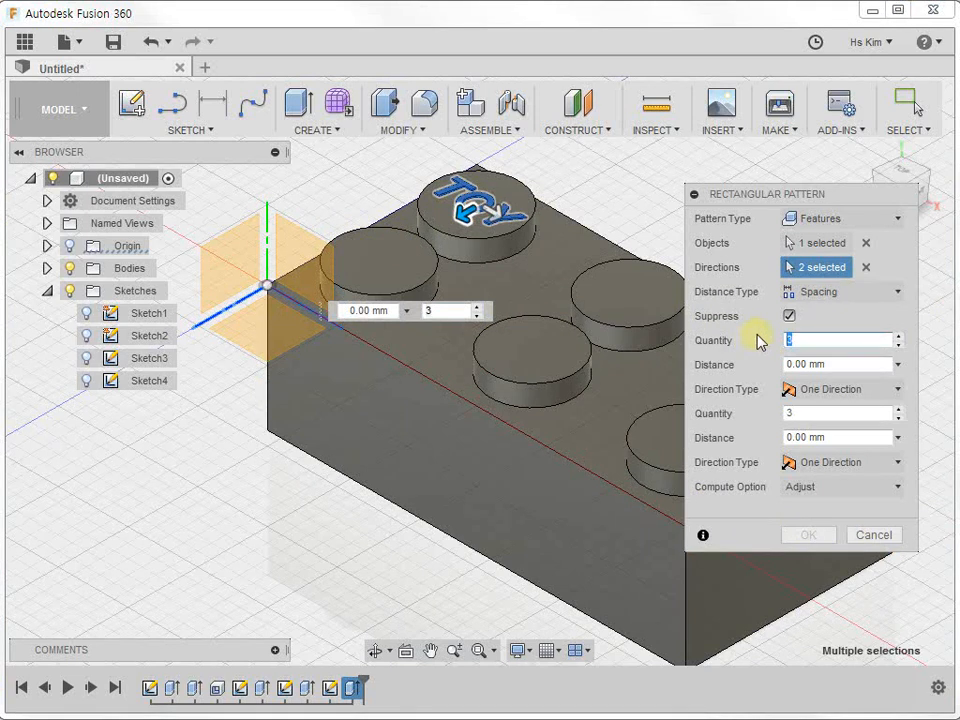
type("2")
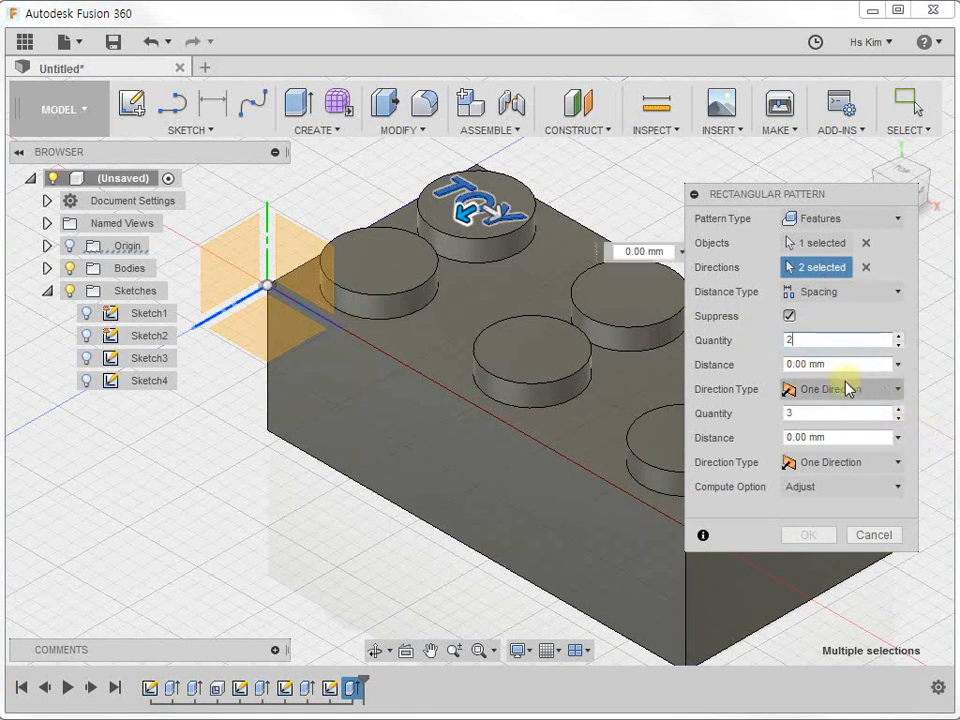
key("Tab")
type("7")
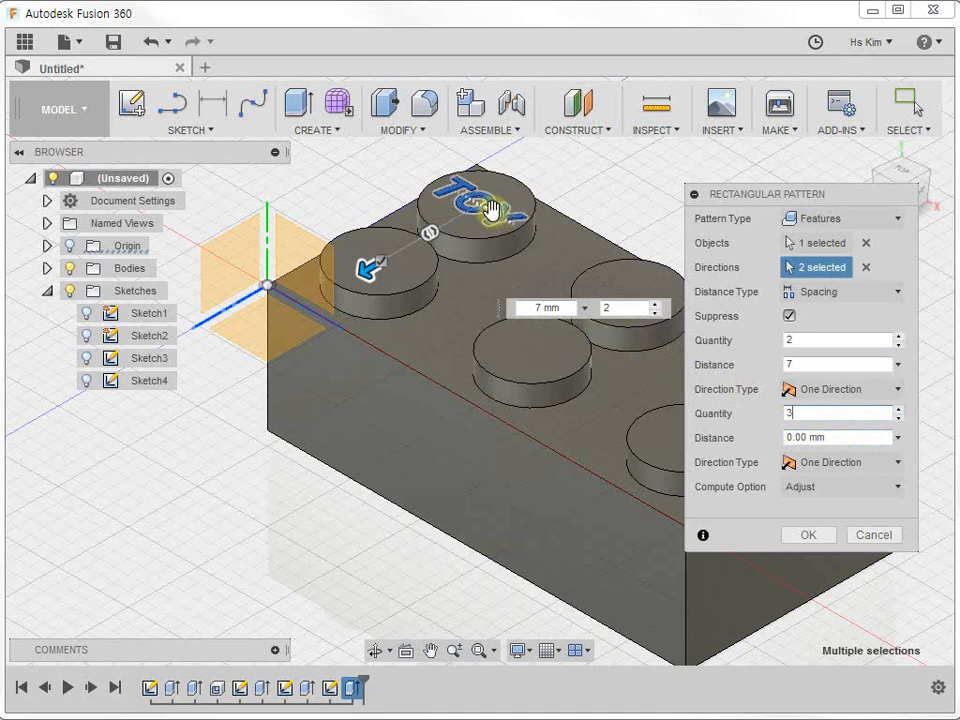
left_click_drag(497, 208, 624, 328)
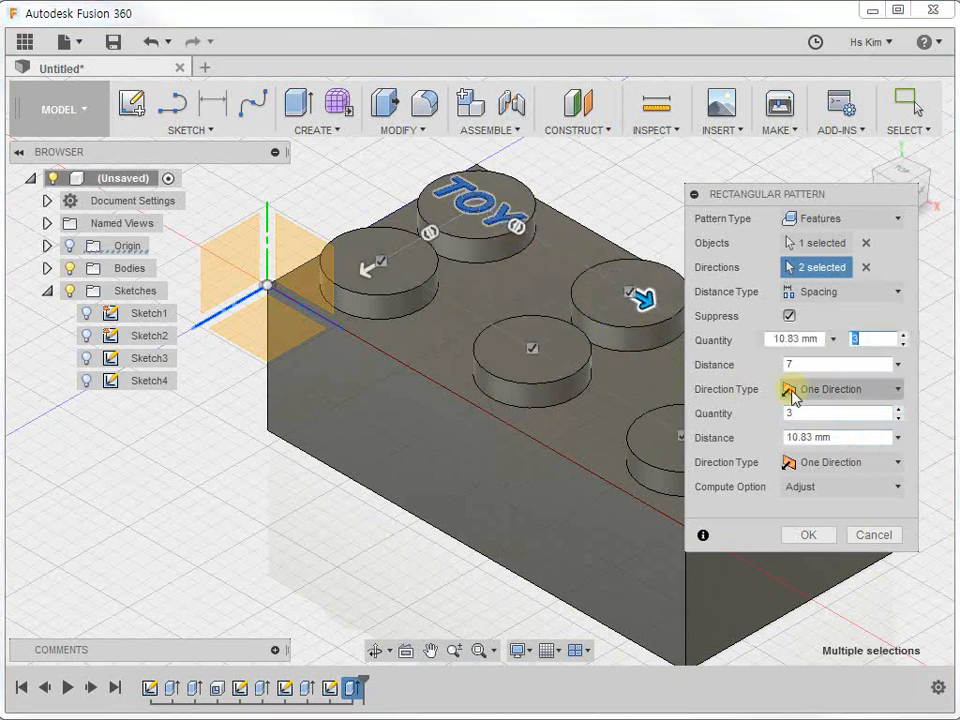
left_click_drag(852, 435, 729, 439)
type("11")
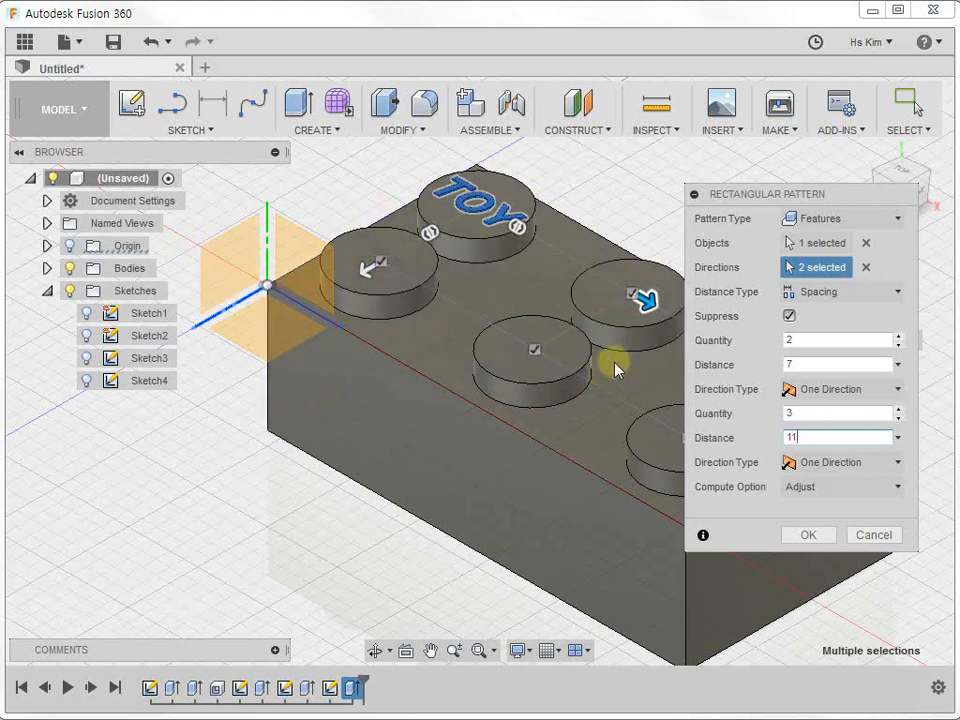
left_click_drag(776, 197, 733, 183)
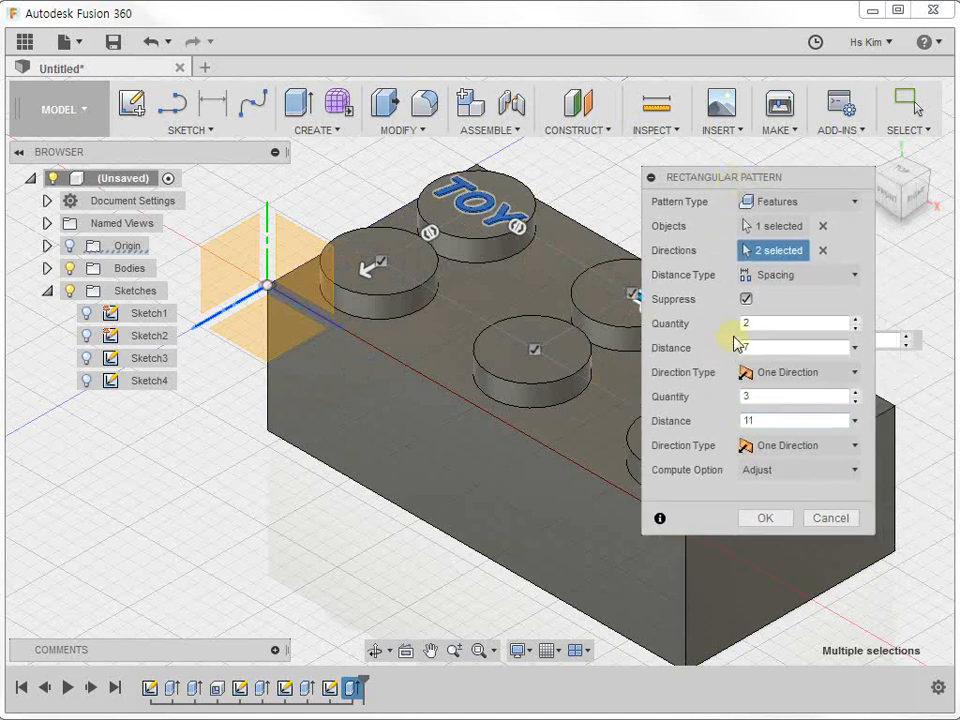
left_click(766, 520)
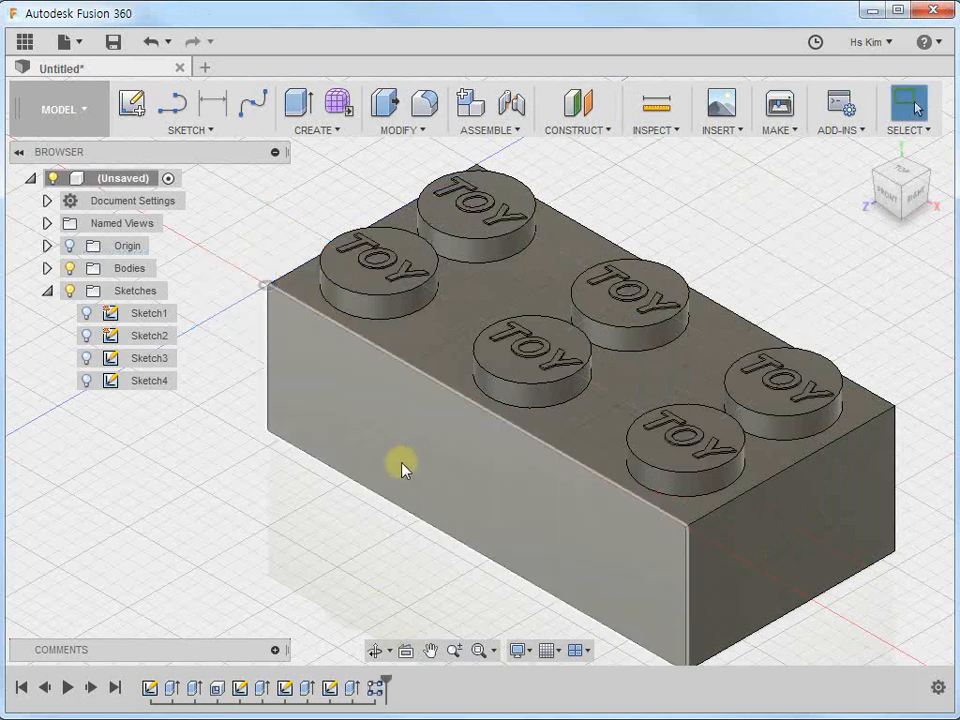
Step: Set up a Move/Copy of the brick body with Create Copy enabled and the pivot on its top back-right corner
left_click(402, 130)
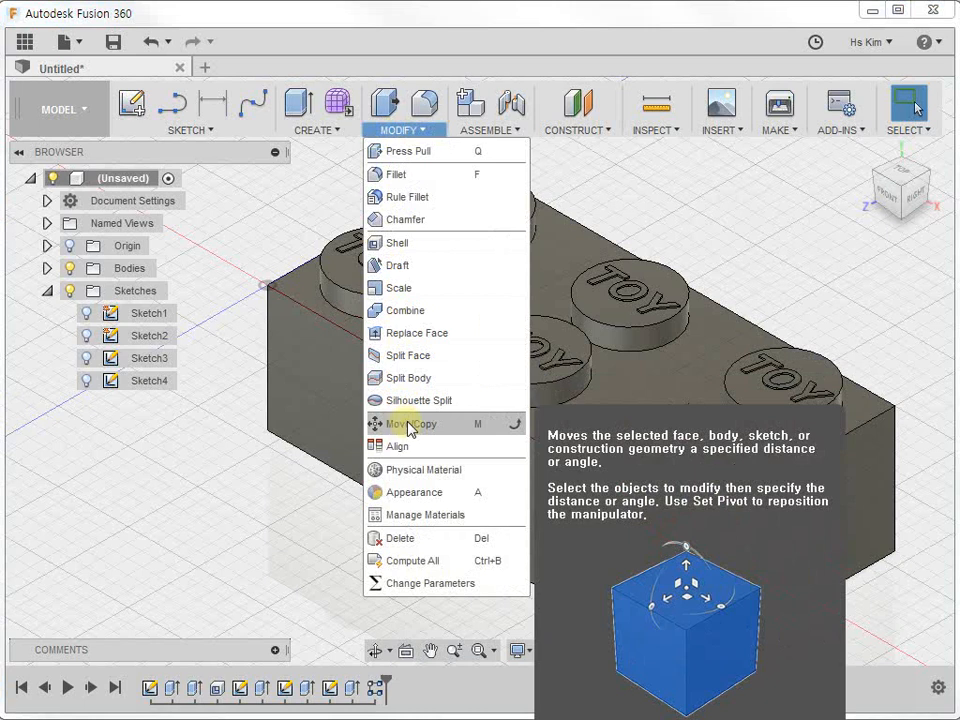
left_click(410, 426)
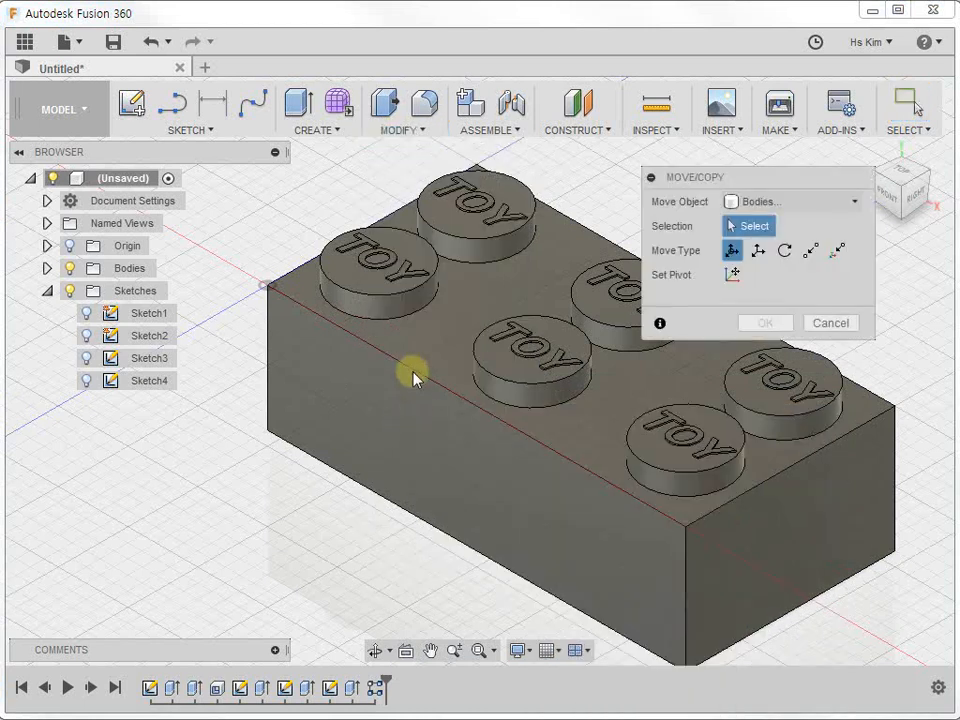
left_click(47, 268)
left_click(137, 292)
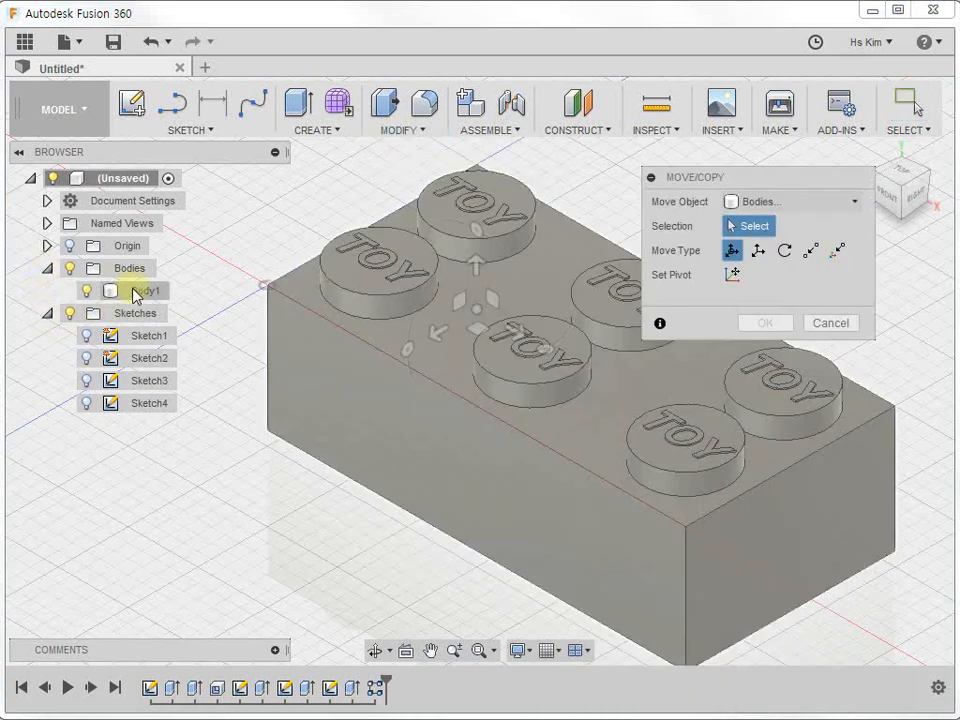
left_click(137, 292)
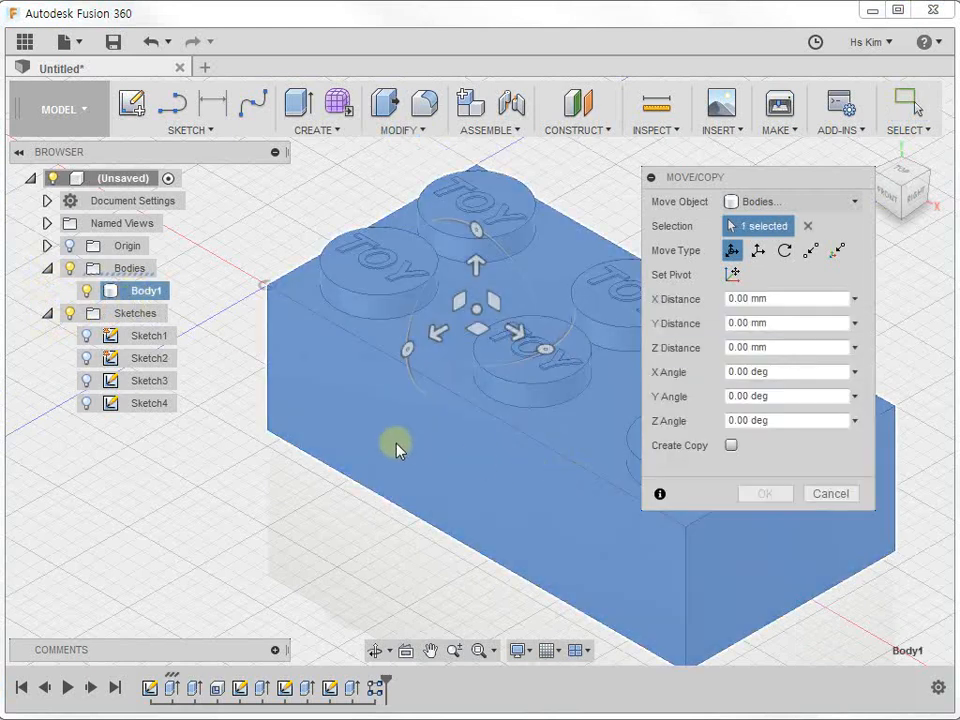
left_click(732, 276)
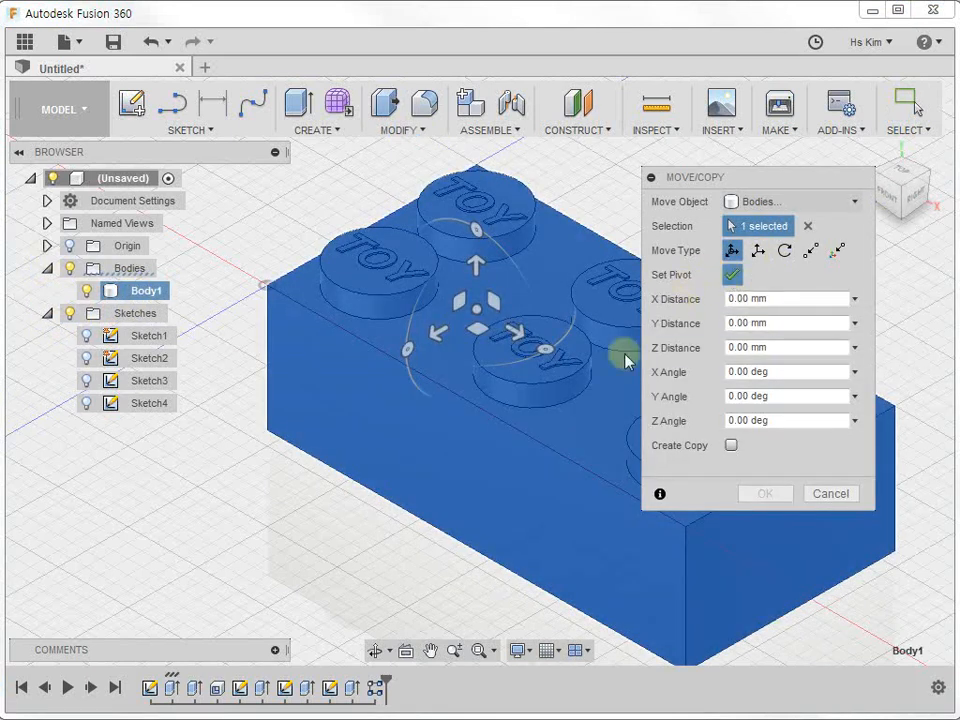
left_click(280, 390)
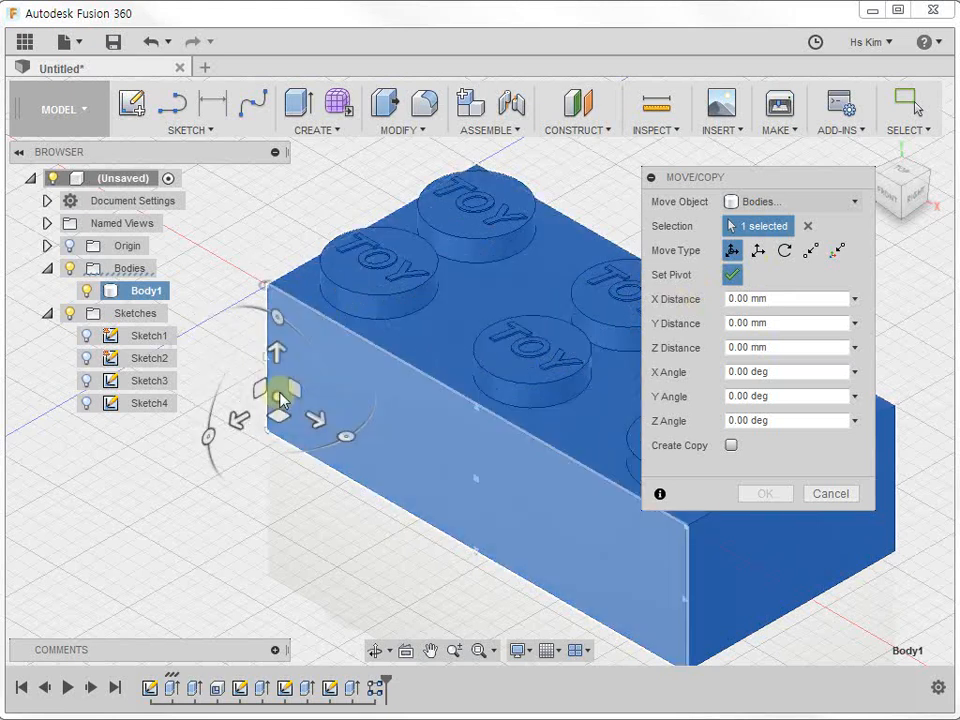
scroll(292, 340, "down", 6)
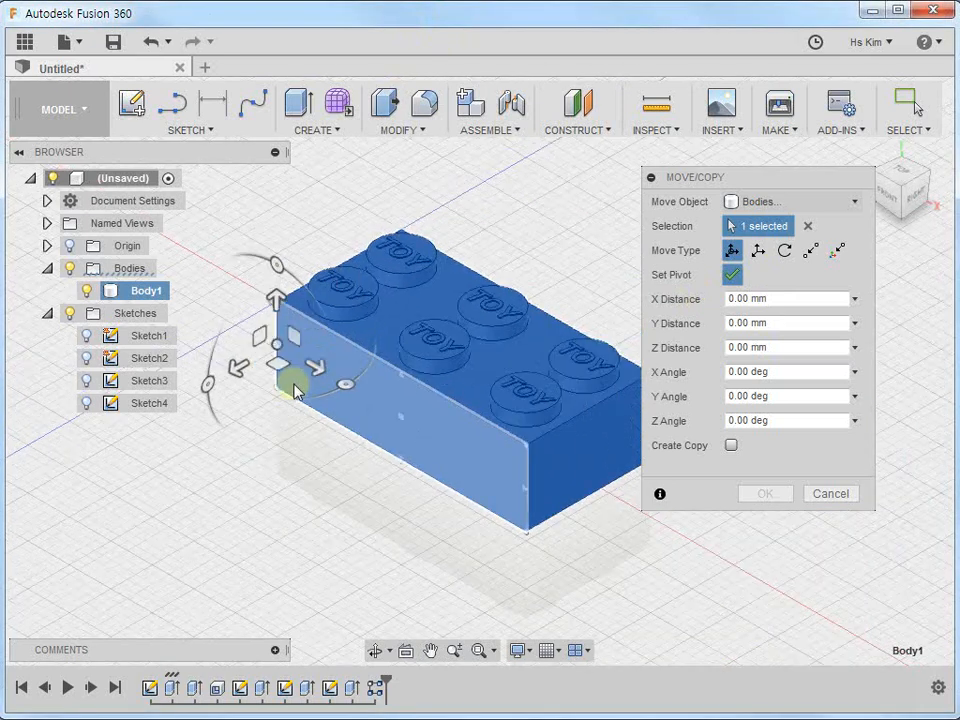
scroll(546, 420, "up", 5)
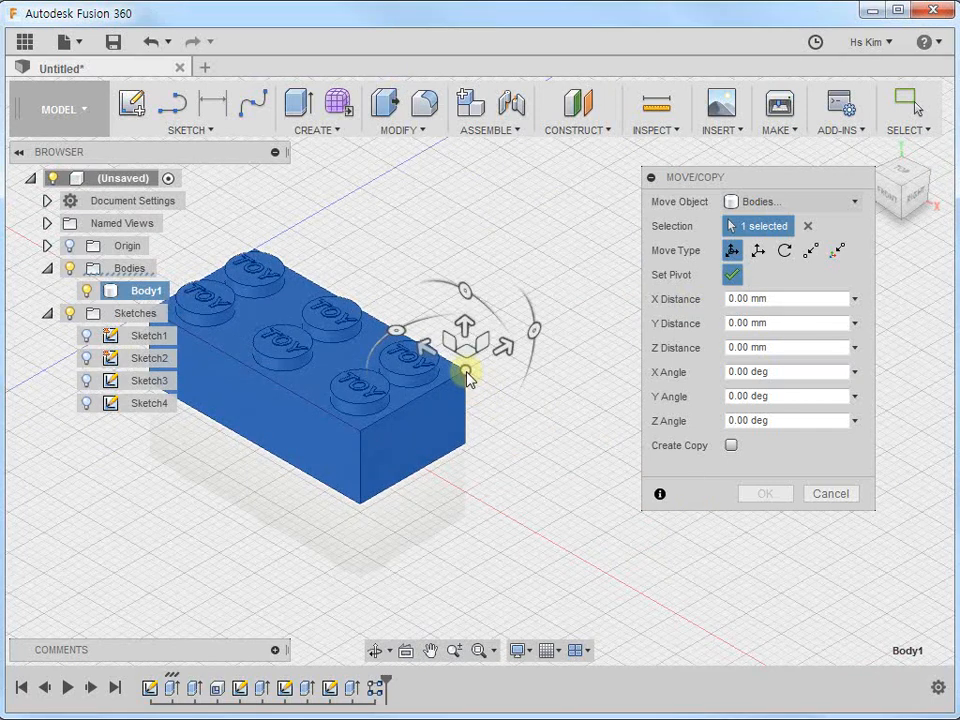
left_click(732, 278)
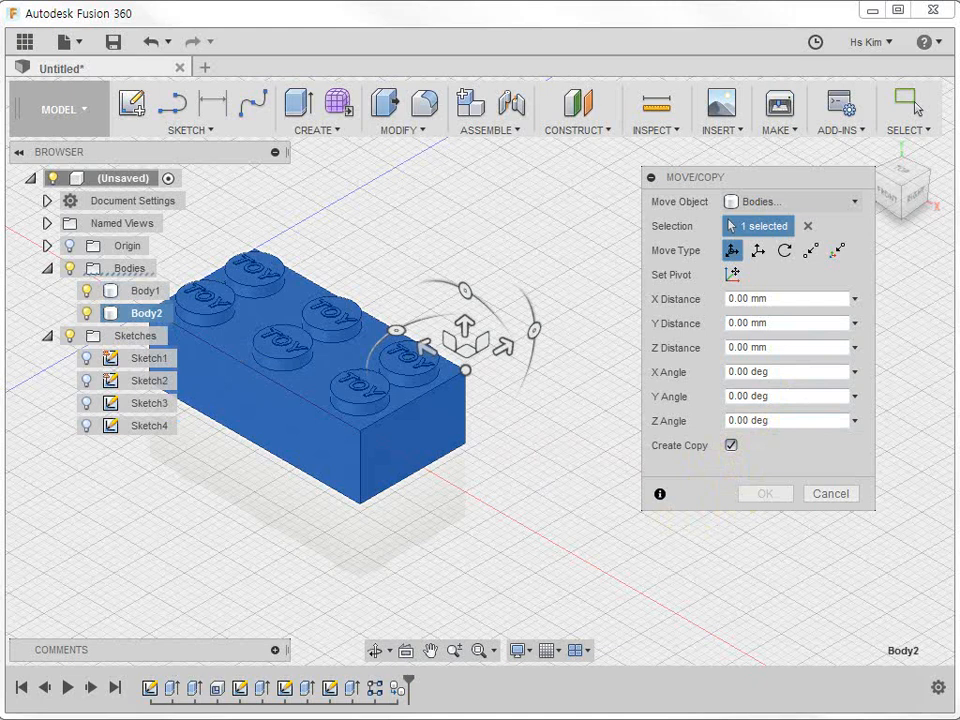
Step: Offset the copied brick 25 mm in X, rotate it 70 degrees about Y, and accept the copy
left_click_drag(503, 350, 784, 297)
left_click(759, 298)
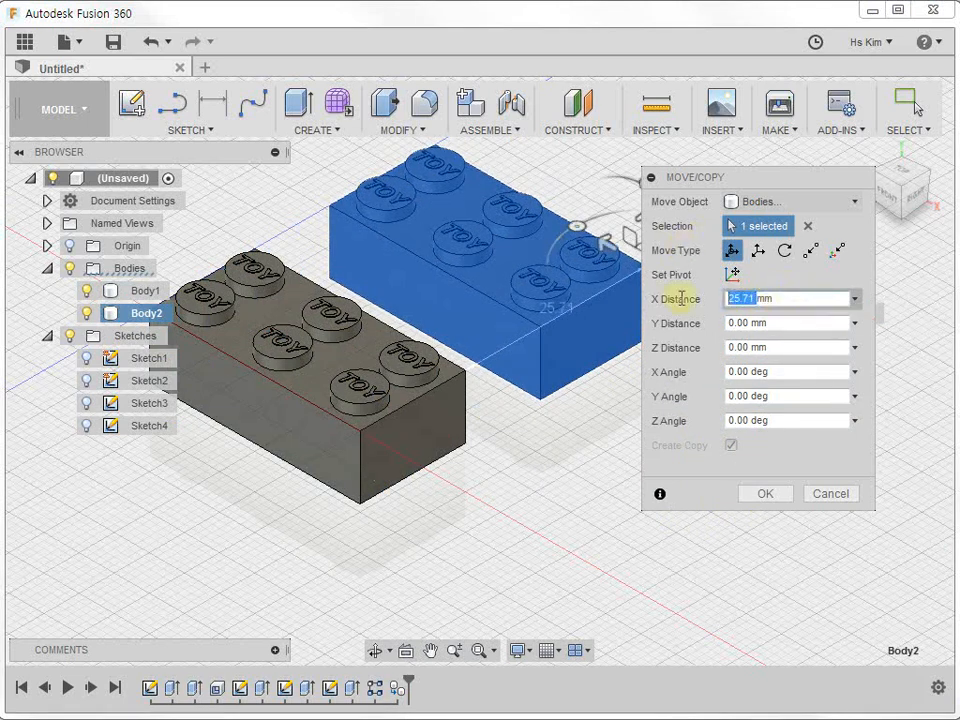
type("25")
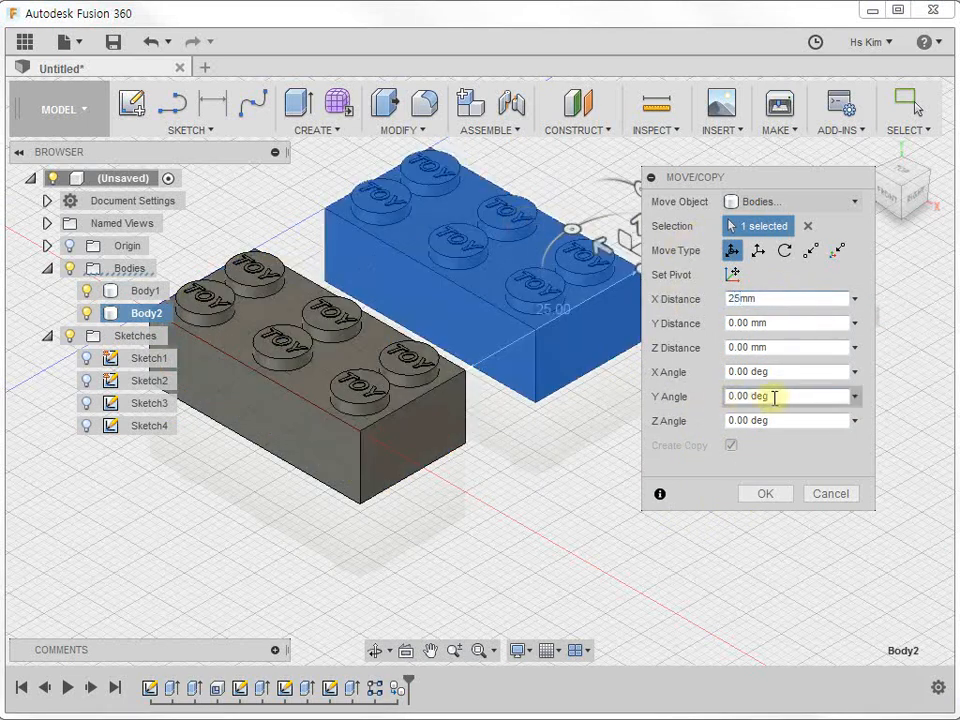
left_click(722, 395)
type("70")
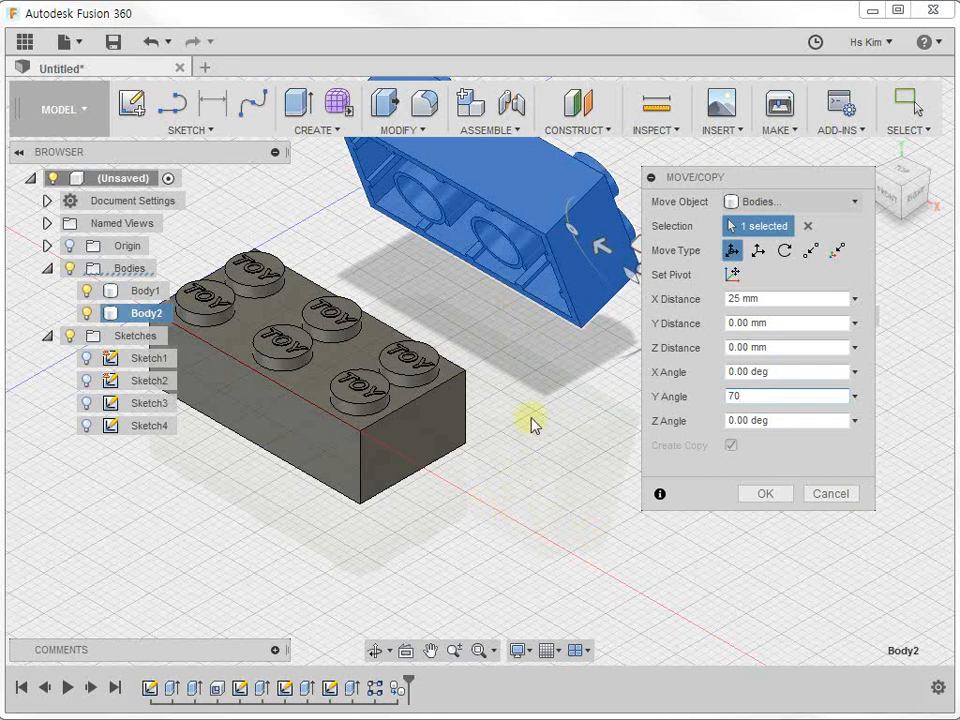
middle_click_drag(531, 422, 531, 540)
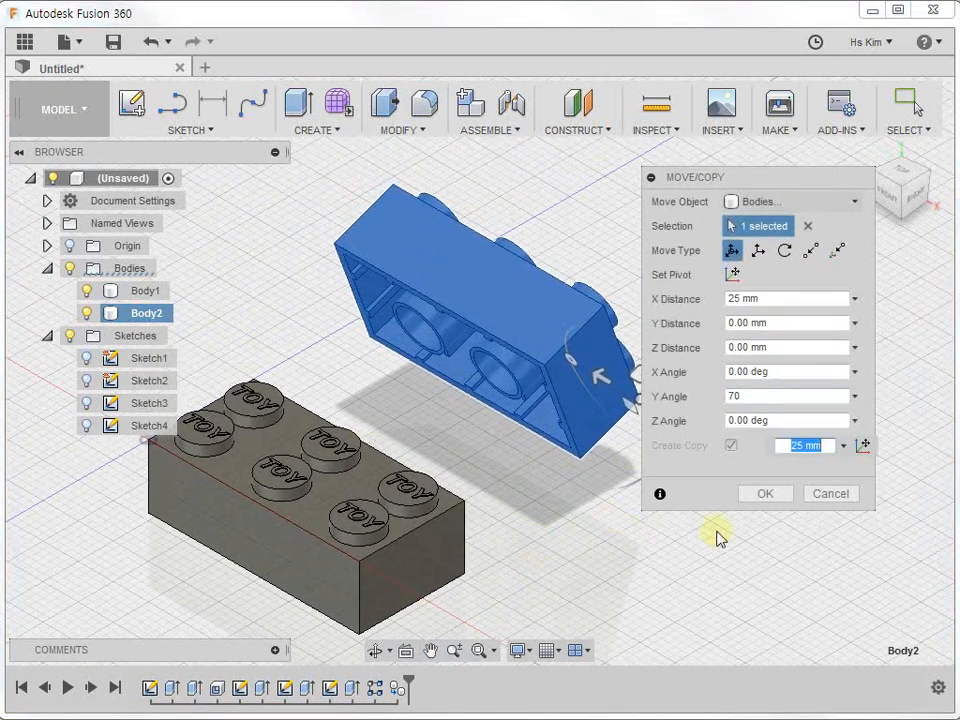
left_click(770, 496)
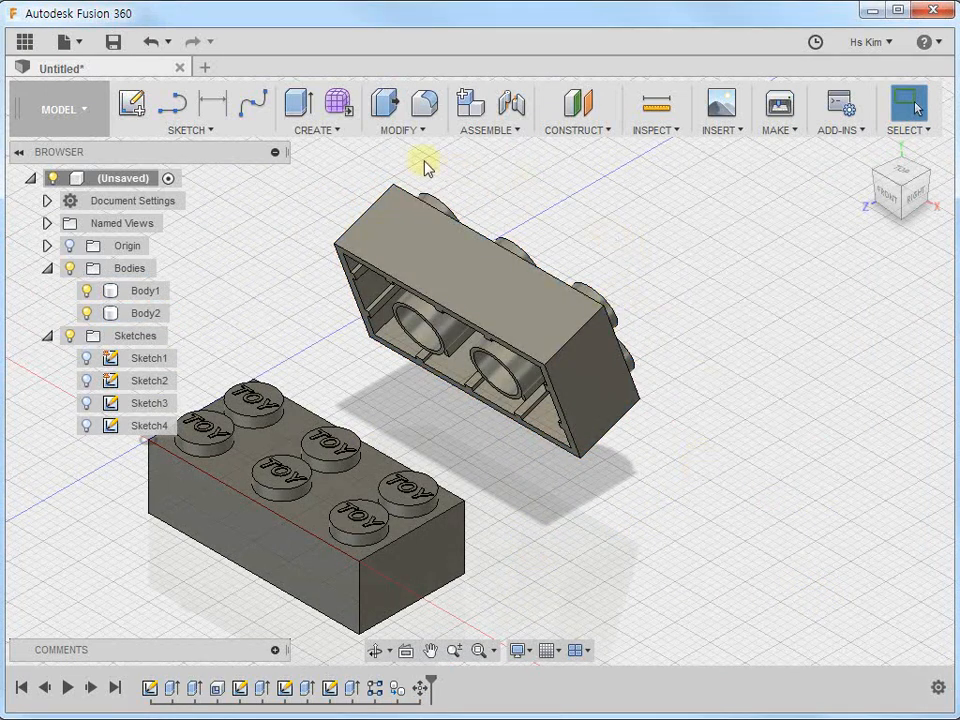
Step: Open the appearance settings for bodies and expand the opaque plastics in the Fusion 360 appearance library
left_click(398, 130)
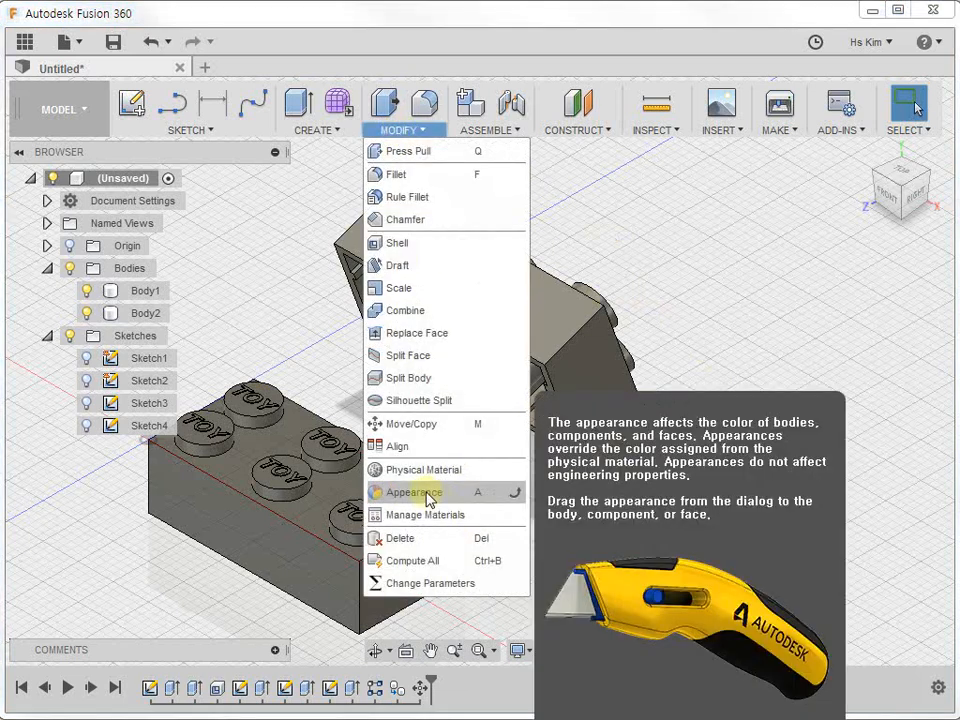
left_click(634, 231)
right_click(634, 231)
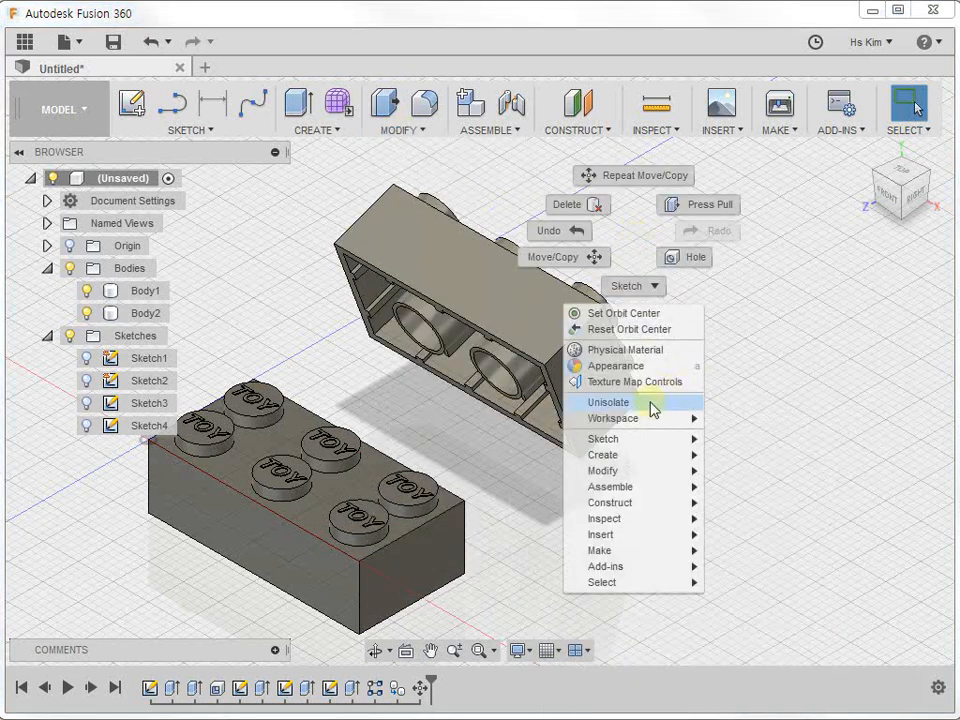
left_click(636, 366)
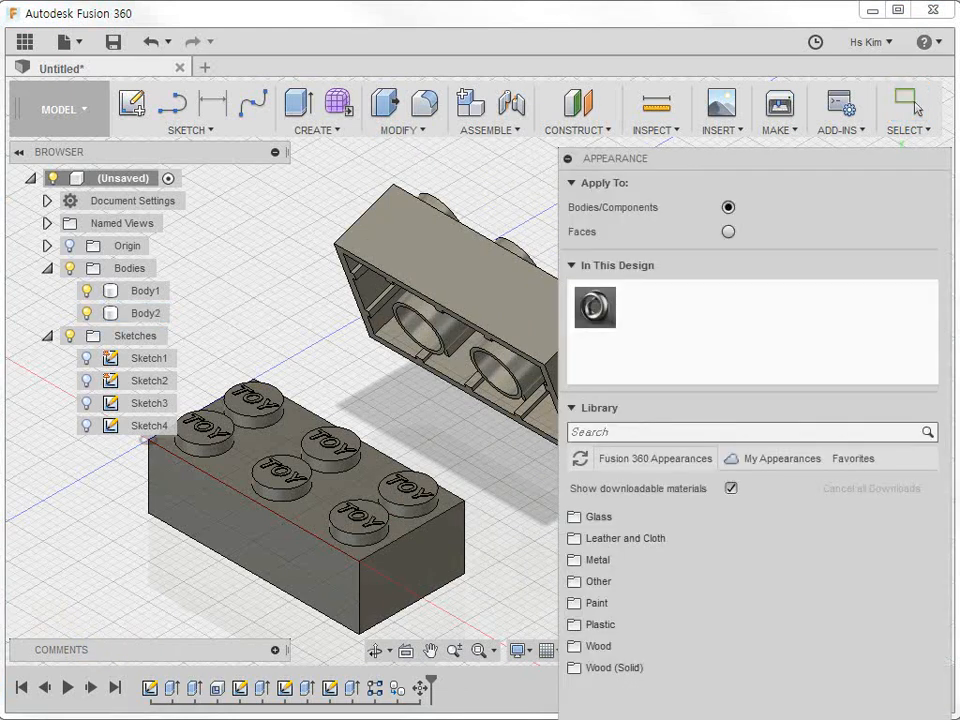
left_click_drag(774, 156, 752, 57)
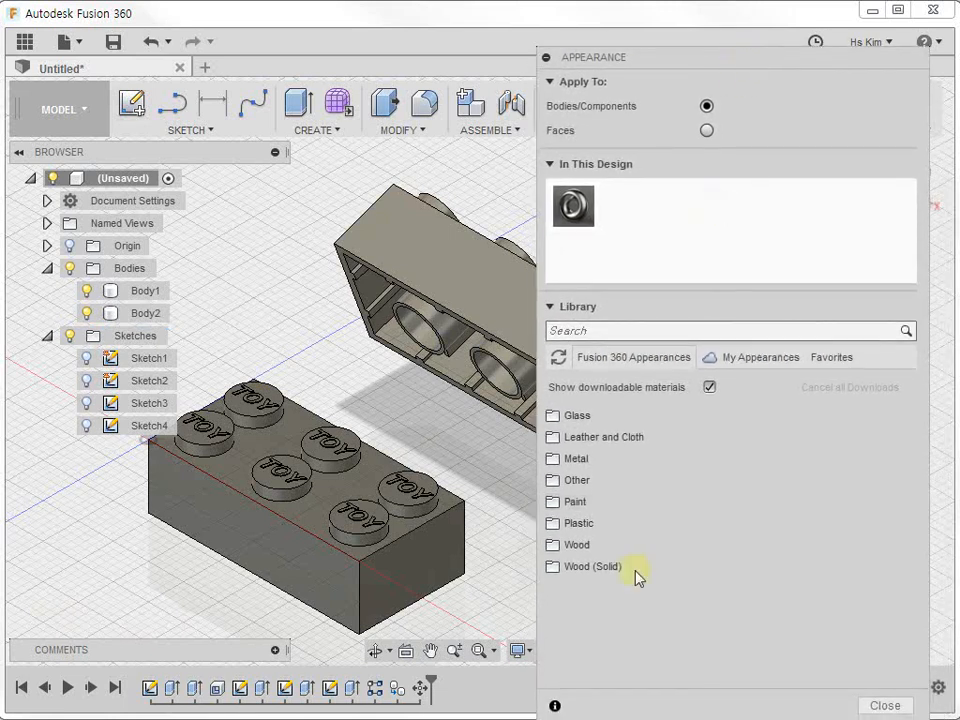
left_click(555, 523)
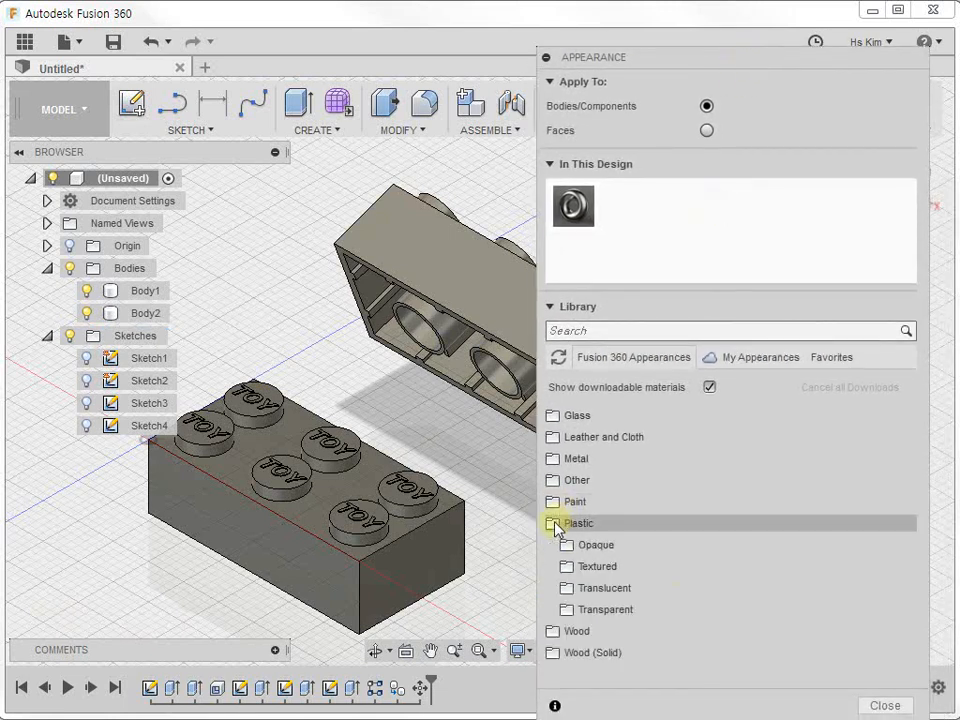
left_click(595, 548)
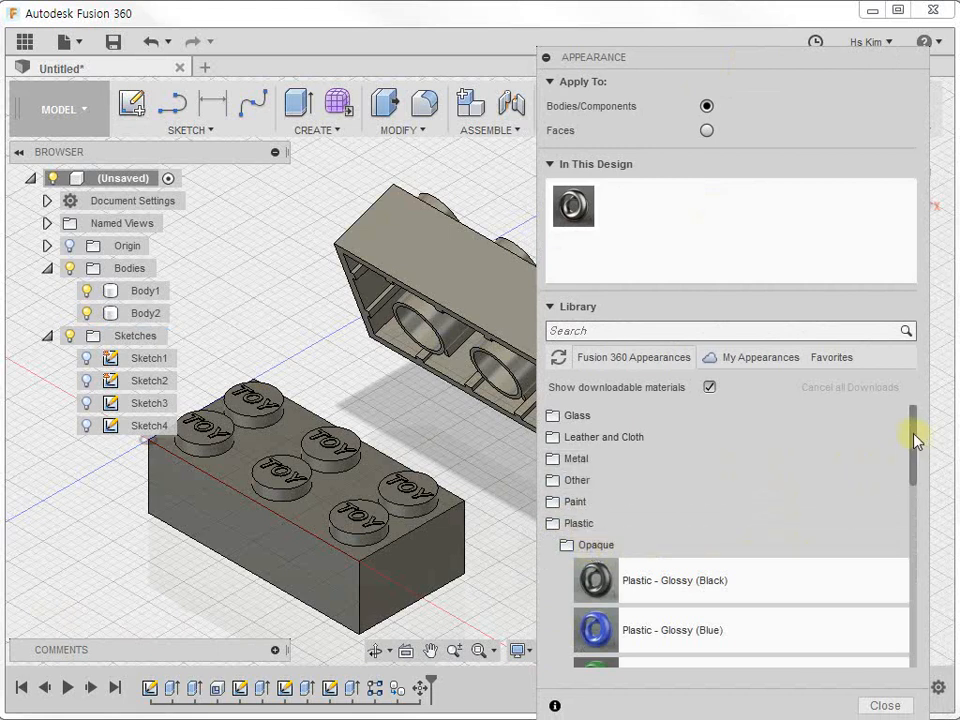
Step: Apply the Plastic - Glossy (Yellow) appearance to the tilted copy of the brick
left_click_drag(917, 440, 922, 527)
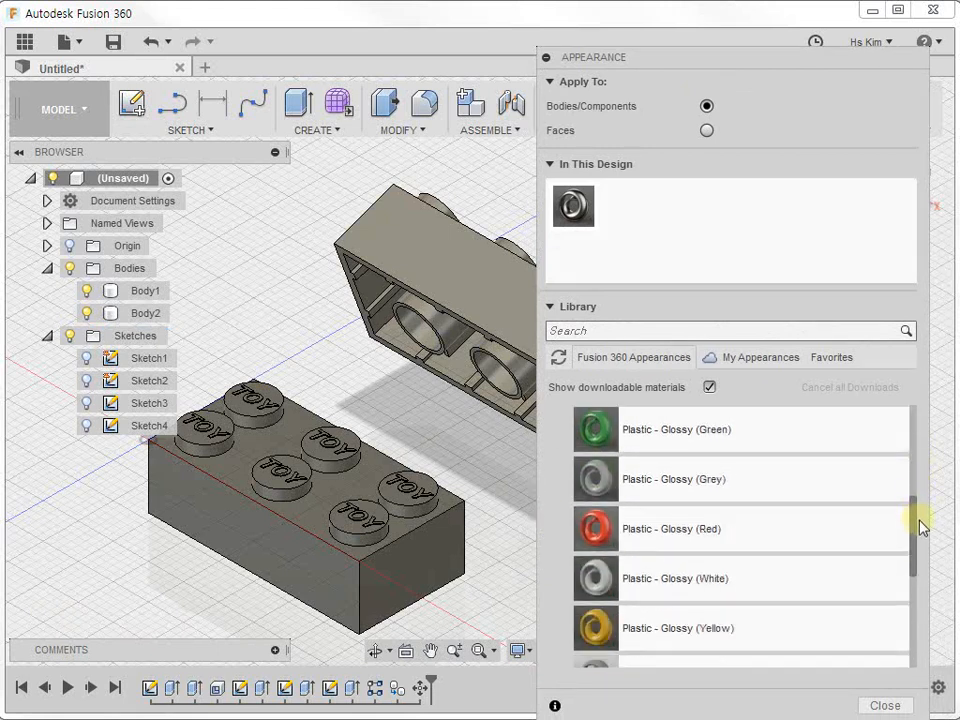
scroll(922, 536, "down", 1)
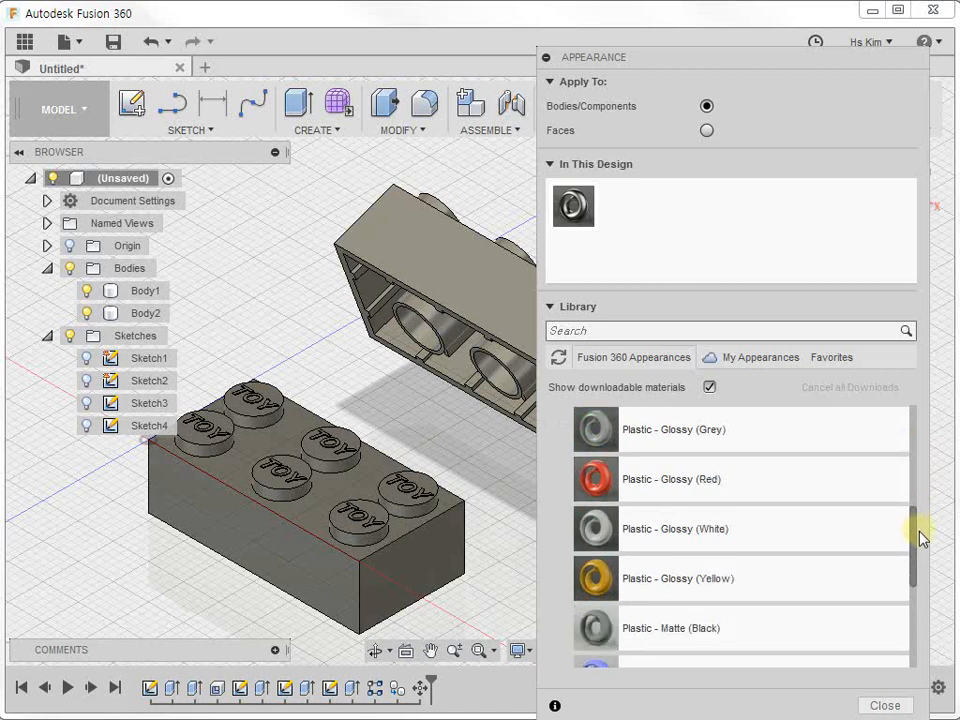
scroll(922, 538, "down", 2)
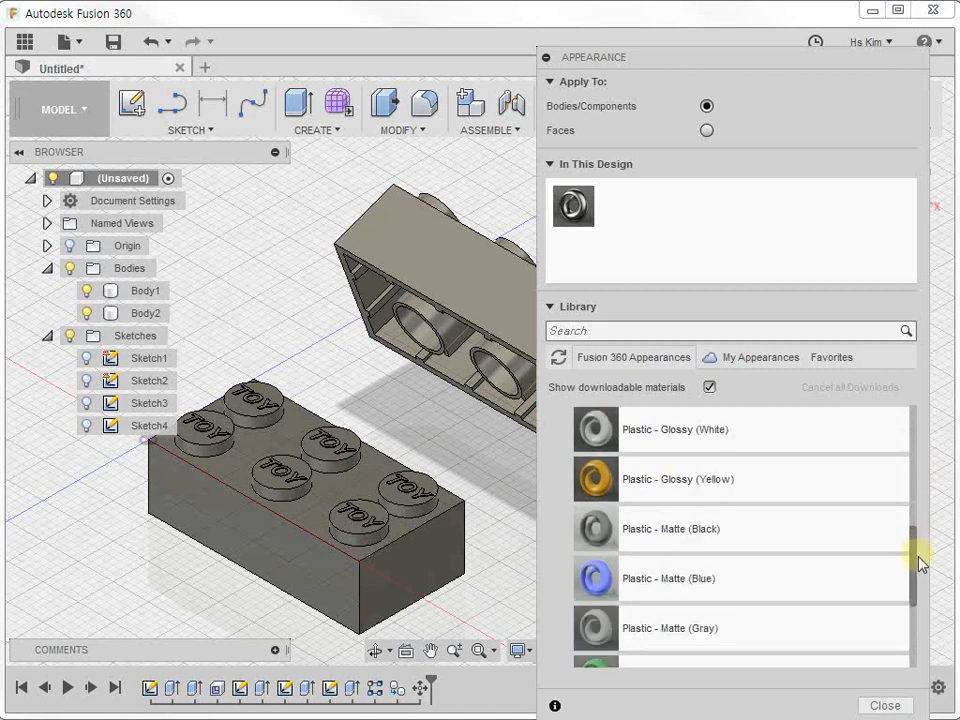
left_click_drag(707, 484, 440, 276)
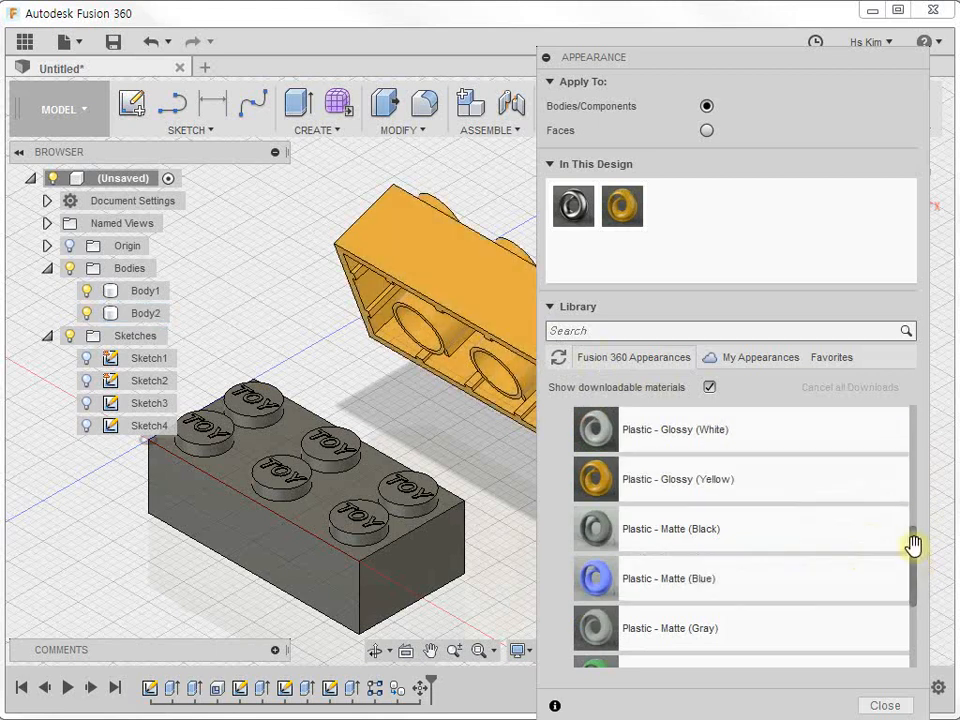
Step: Apply the Plastic - Matte (Green) appearance to the original brick and close the appearance settings
left_click_drag(913, 545, 911, 566)
left_click_drag(645, 579, 340, 502)
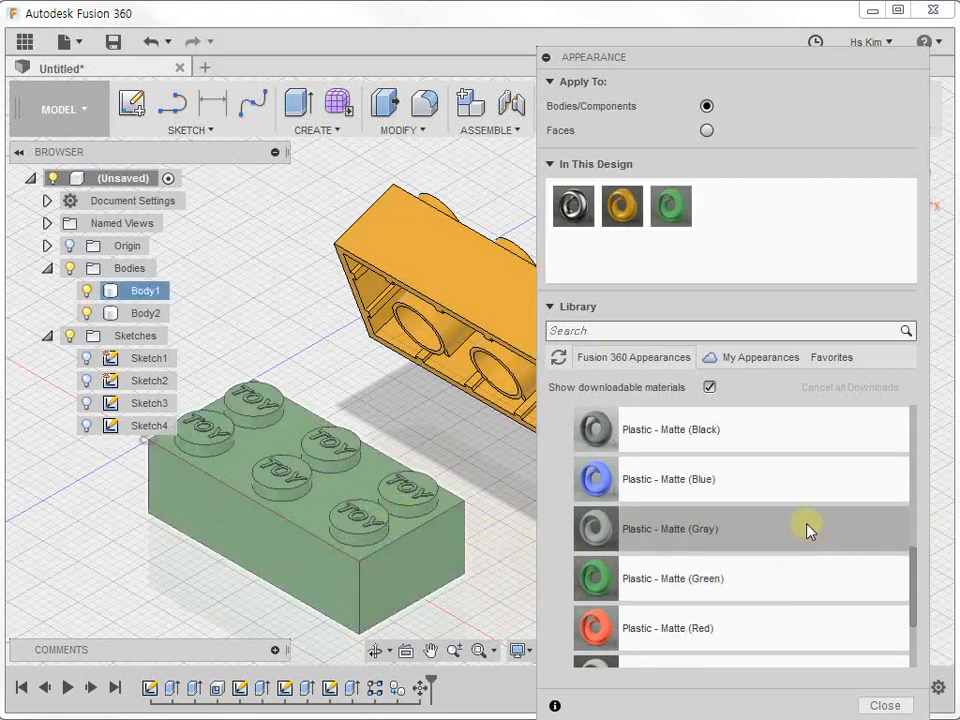
left_click(882, 705)
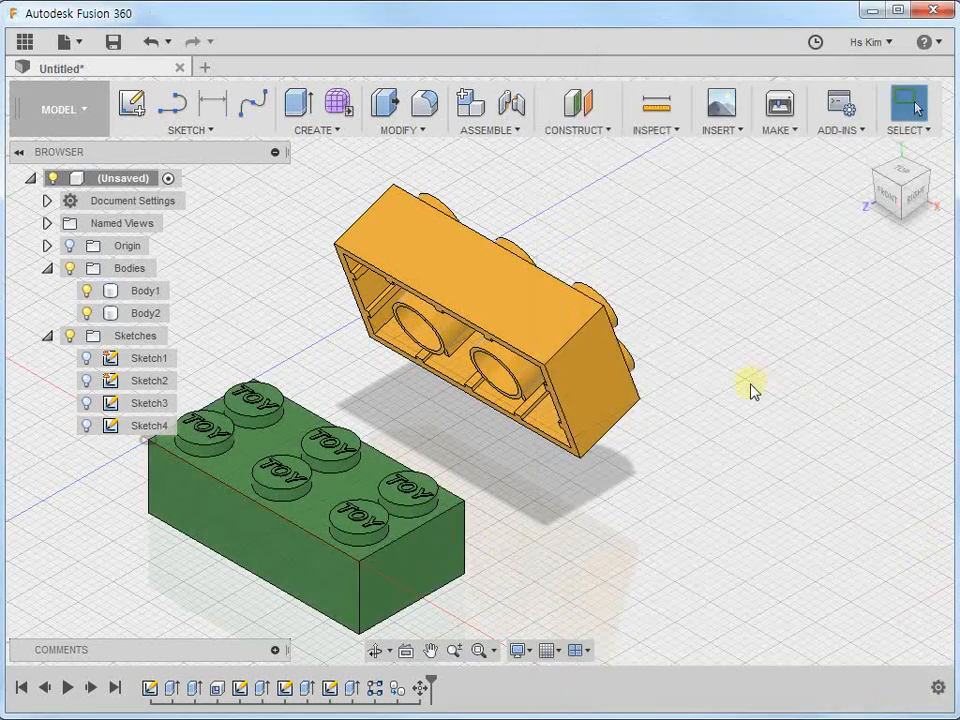
middle_click_drag(670, 470, 728, 425)
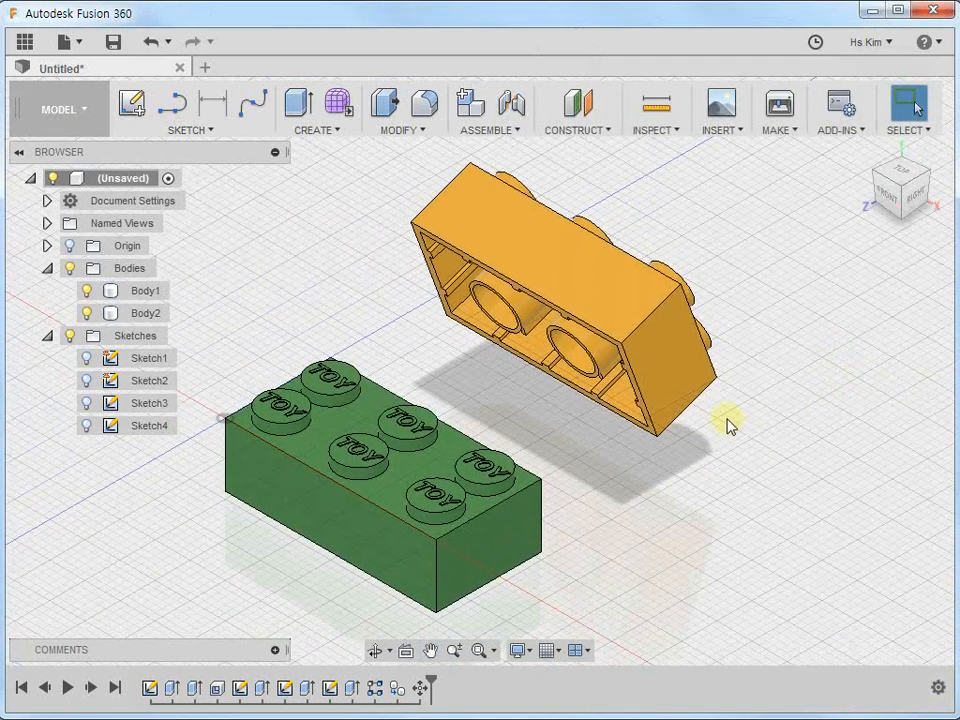
Step: Save the design under the name 블록 장난감 in the master folder of the 연습문제 project
left_click(114, 44)
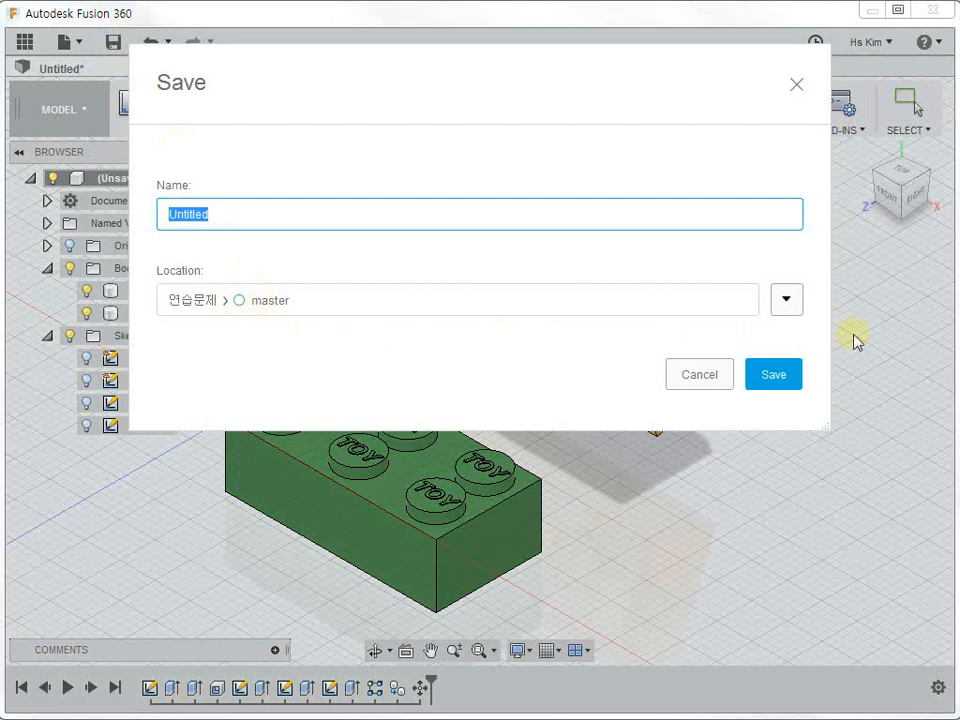
left_click(790, 305)
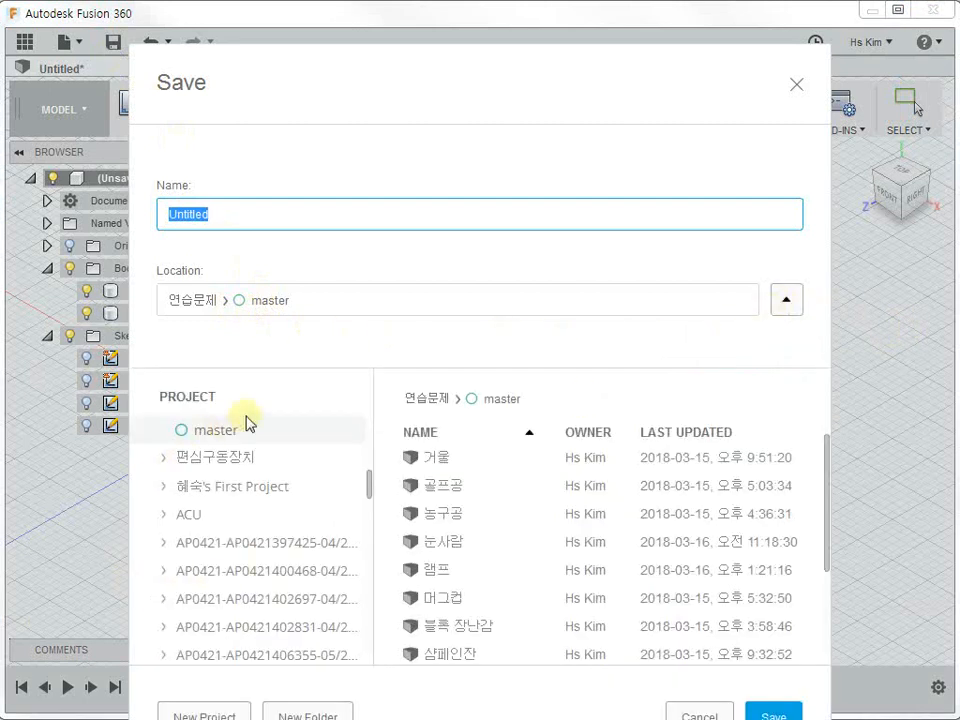
left_click(788, 301)
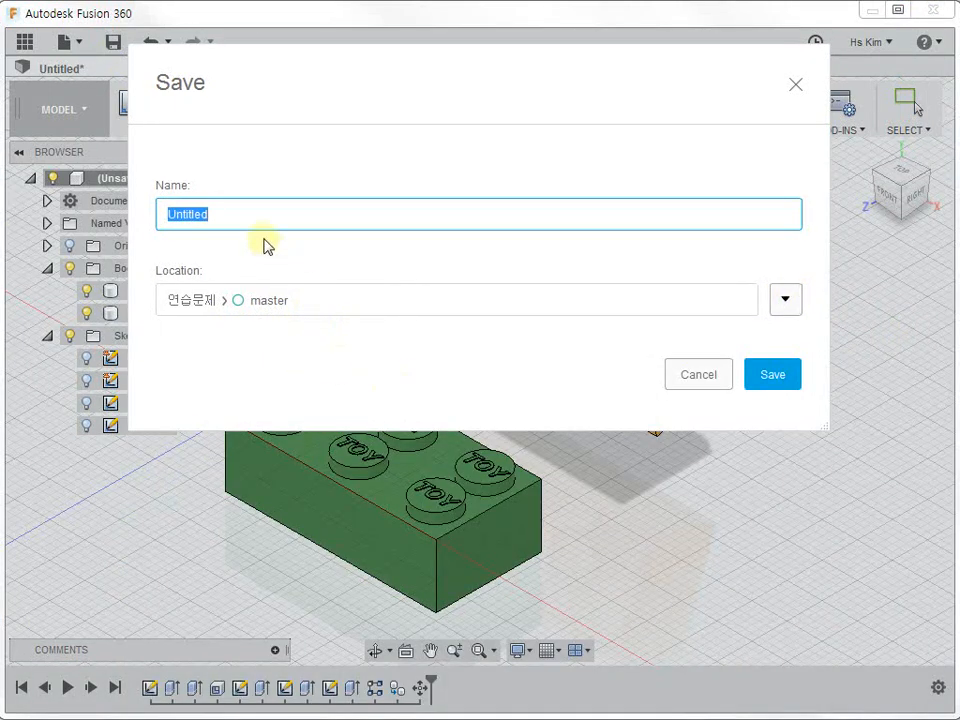
left_click_drag(226, 216, 161, 211)
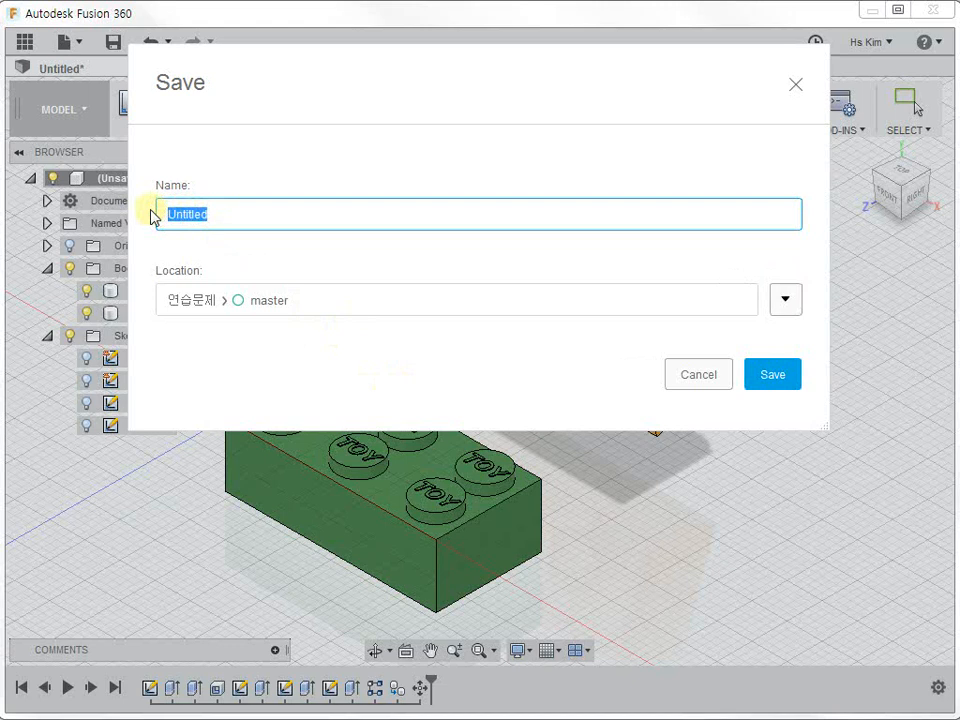
type("QMFFH")
key("BackSpace")
key("BackSpace")
key("BackSpace")
key("BackSpace")
key("BackSpace")
type("ㅂ블록 장나")
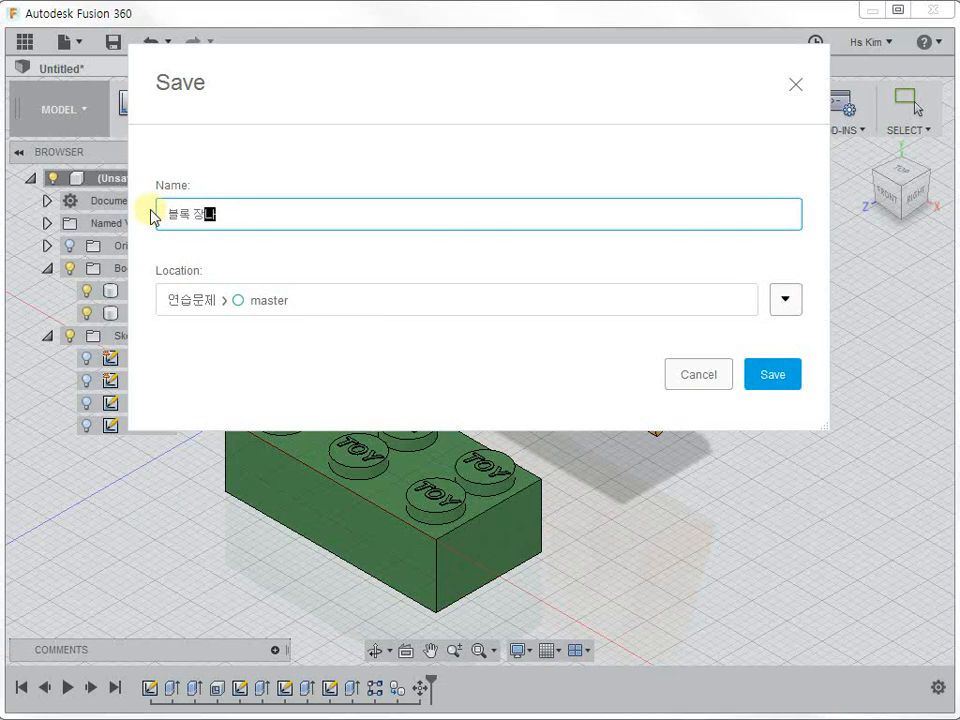
type("ㄴ감")
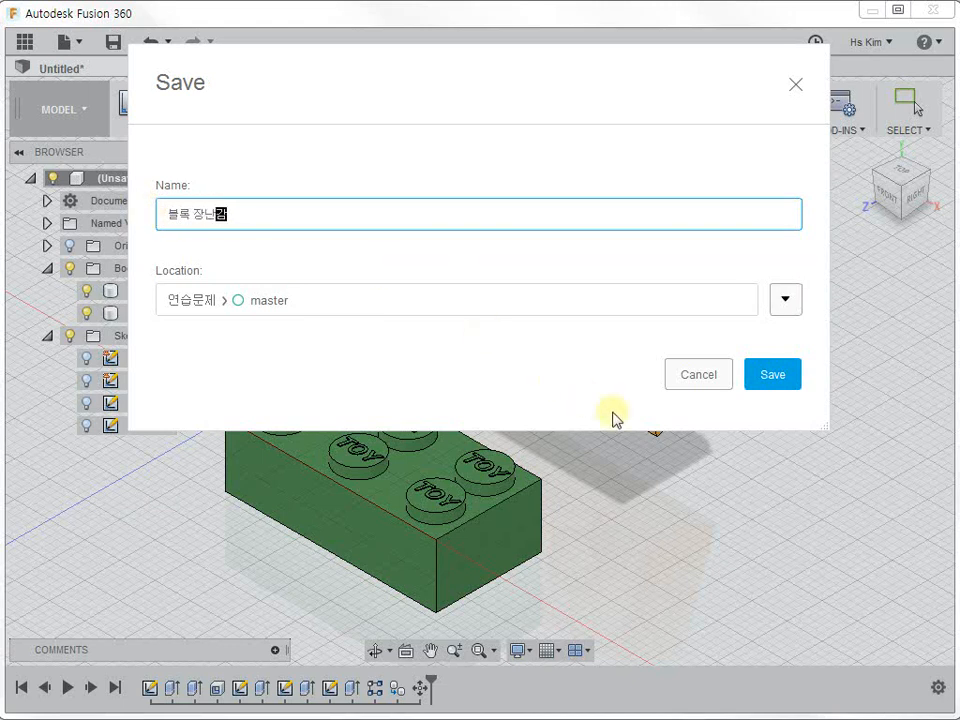
left_click(783, 377)
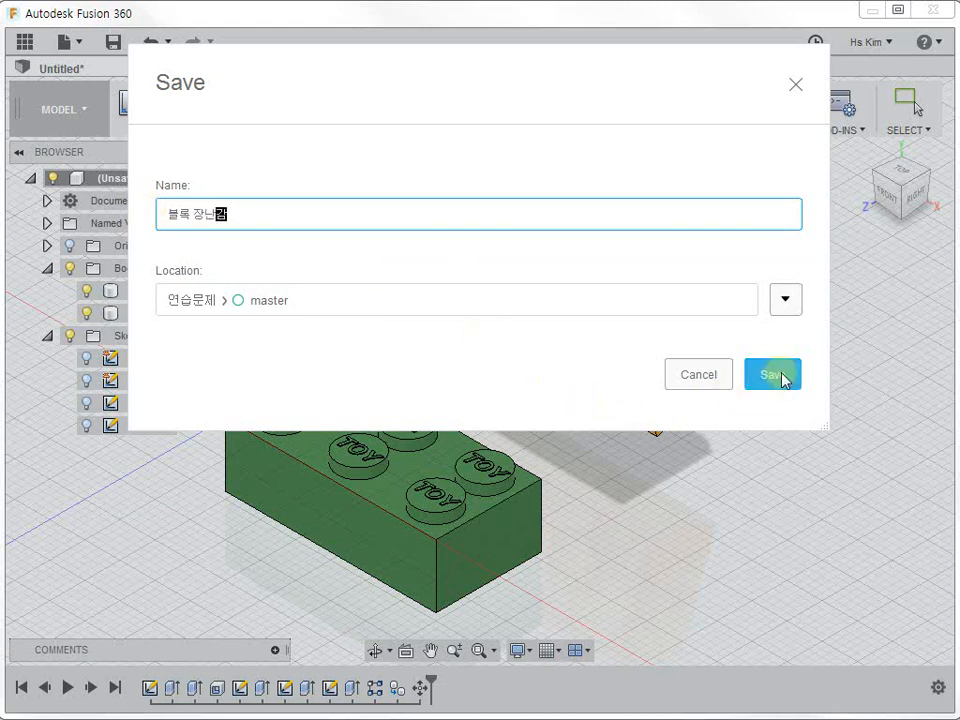